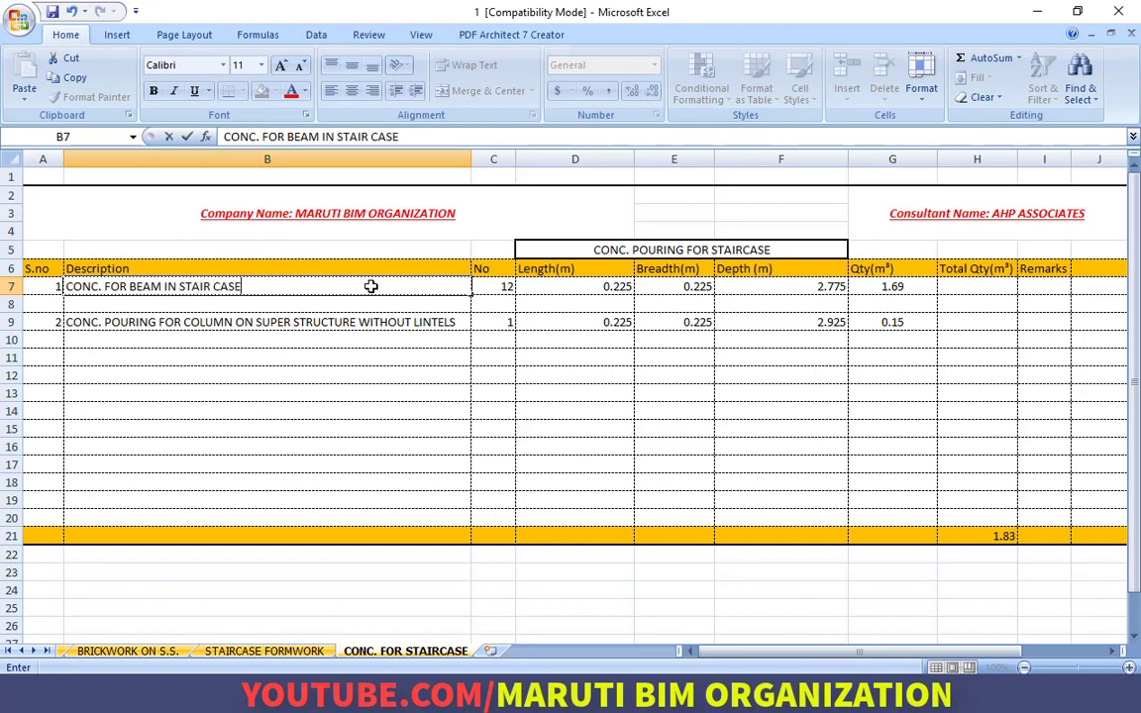
Step: In the stair beam row, set the number to 1 and the length to 1.2 m
key("Tab")
type("1")
key("Tab")
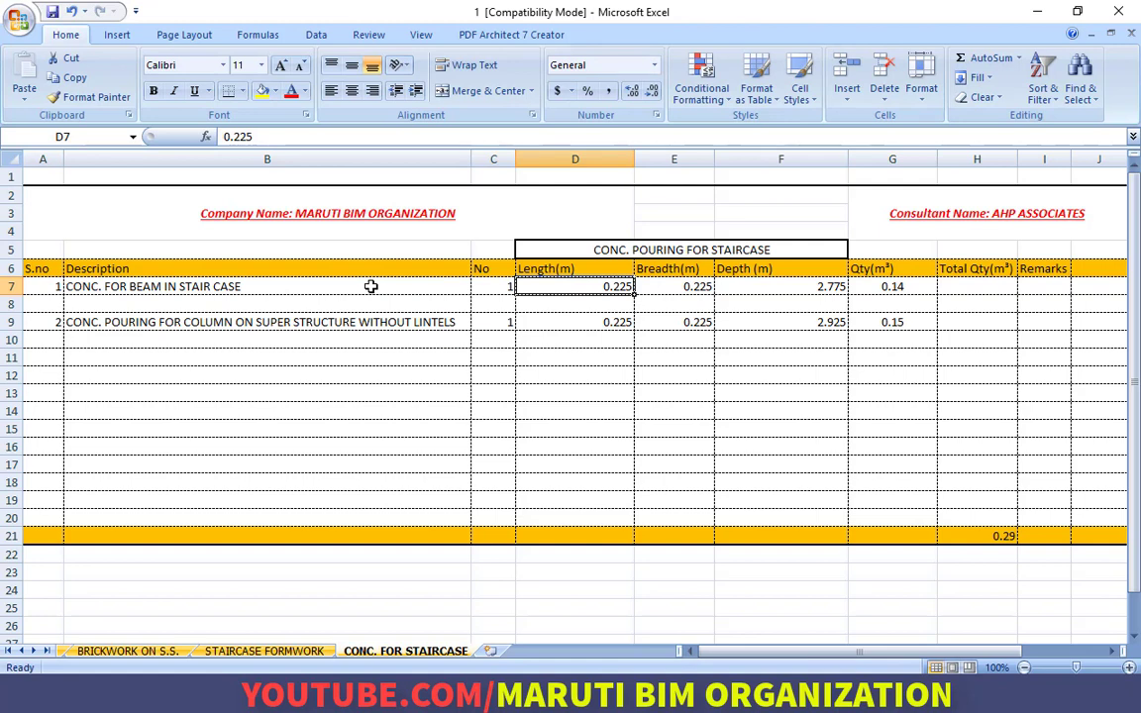
type("1.2")
key("Tab")
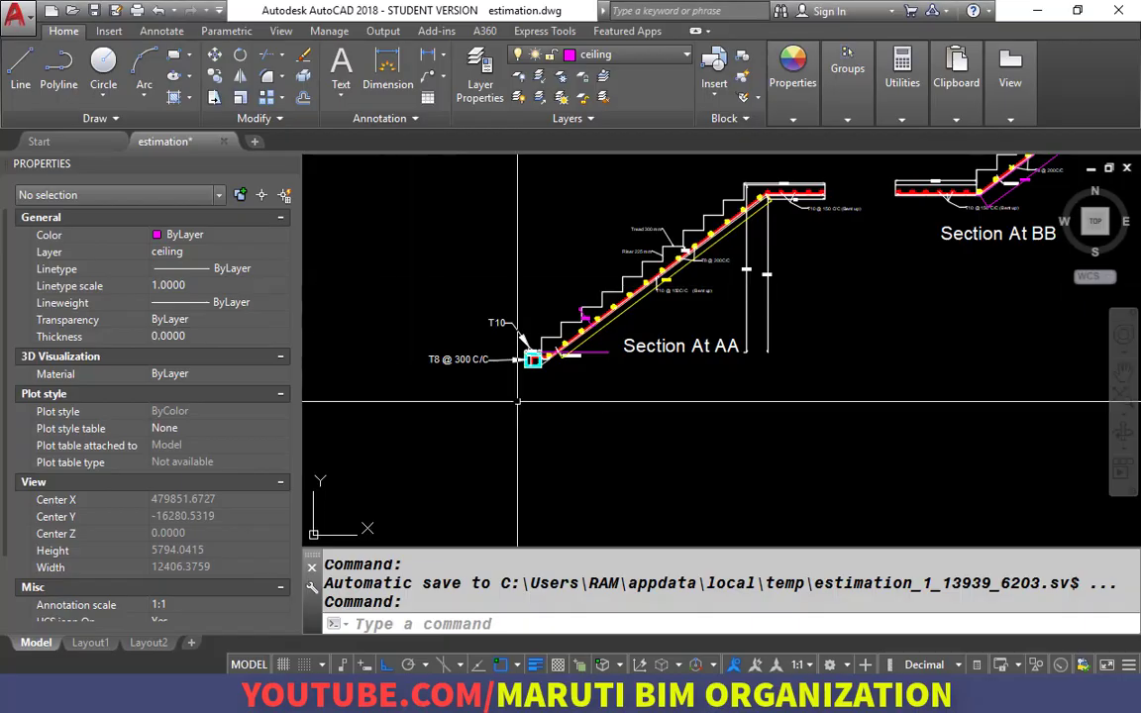
Step: Switch to the AutoCAD drawing and examine the stair plan and the beam's cross-section dimensions in Section AA
scroll(510, 493, "down", 3)
scroll(510, 493, "up", 3)
scroll(510, 493, "up", 5)
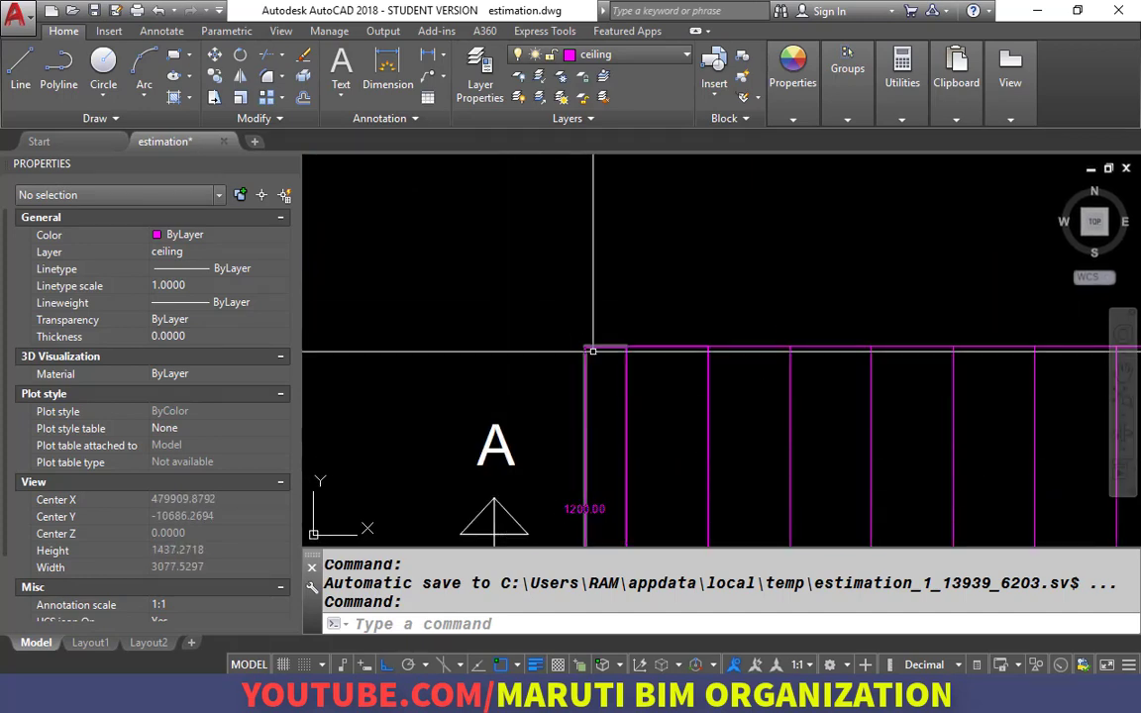
scroll(568, 269, "down", 1)
scroll(568, 269, "down", 4)
scroll(580, 374, "up", 6)
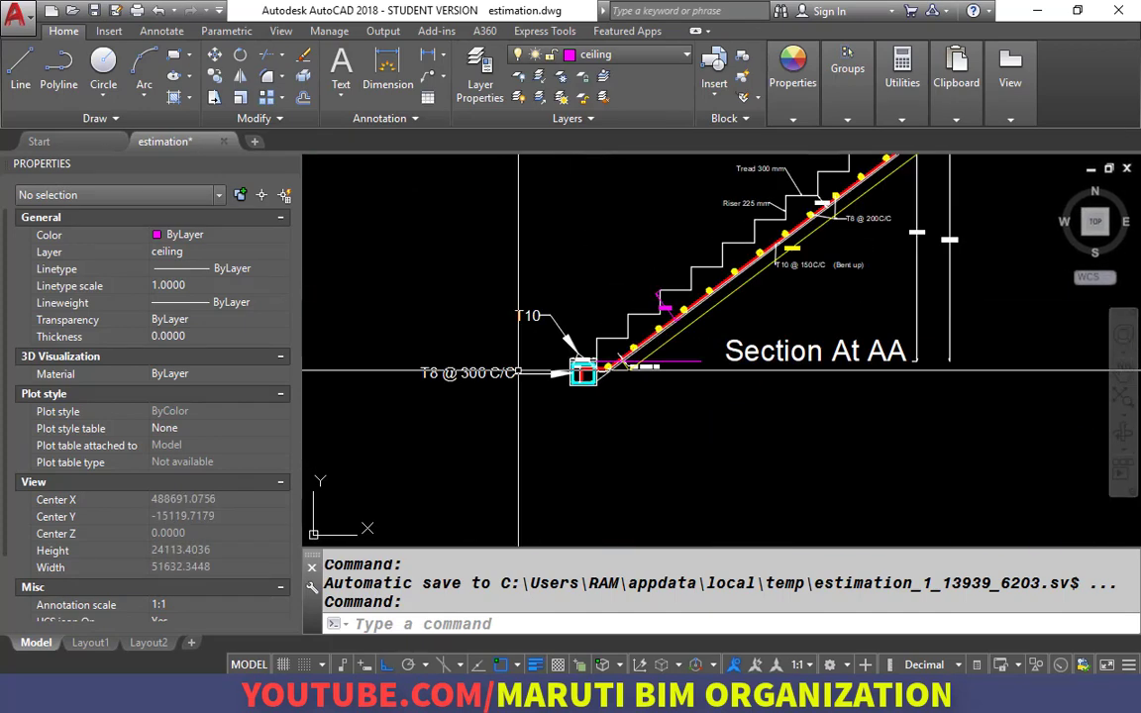
scroll(628, 434, "up", 3)
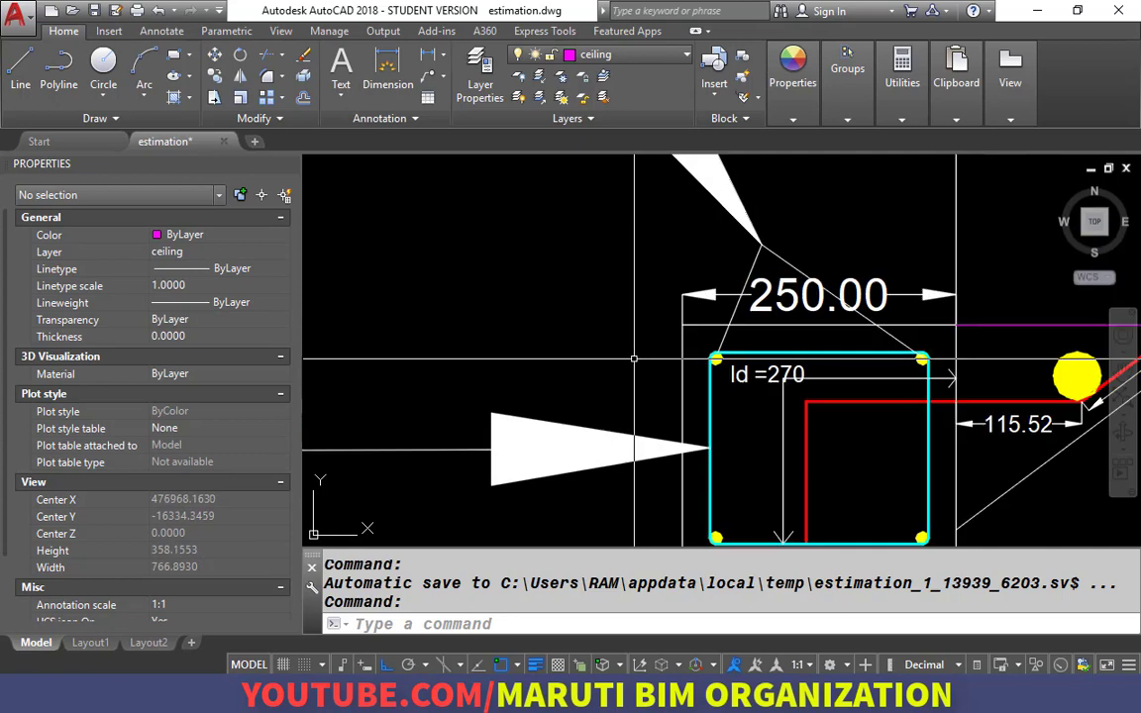
Step: Switch back to the Excel sheet and set the stair beam's breadth and depth to 0.25 m
key("alt+Tab")
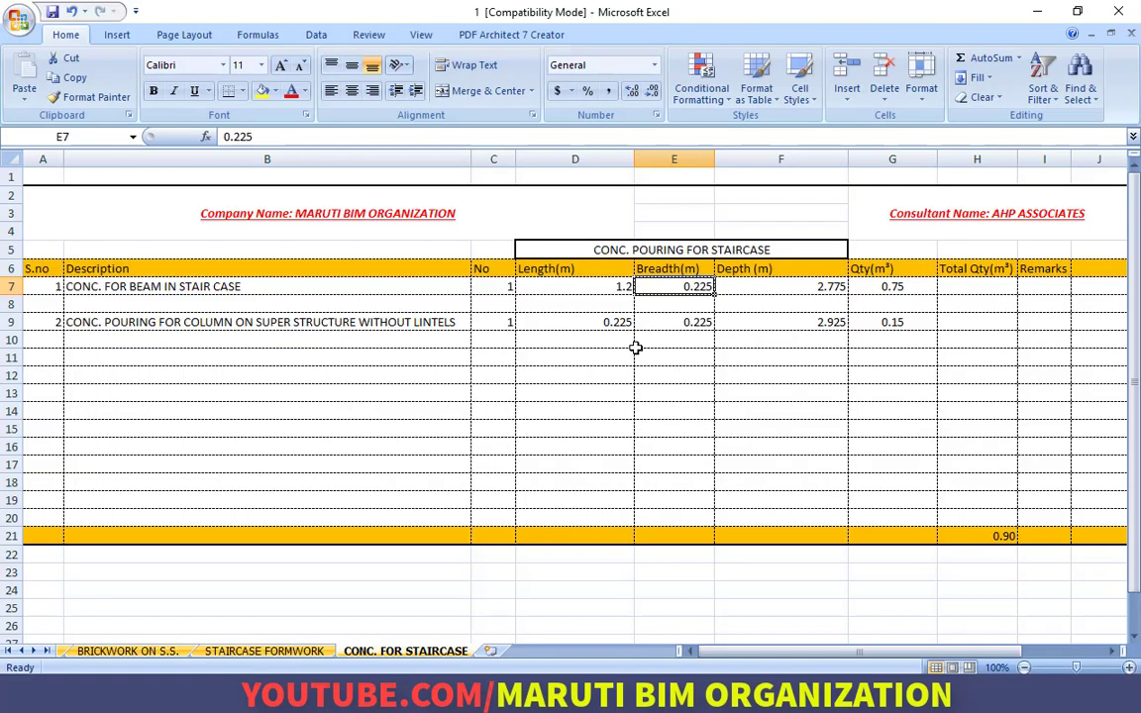
type(".")
key("Tab")
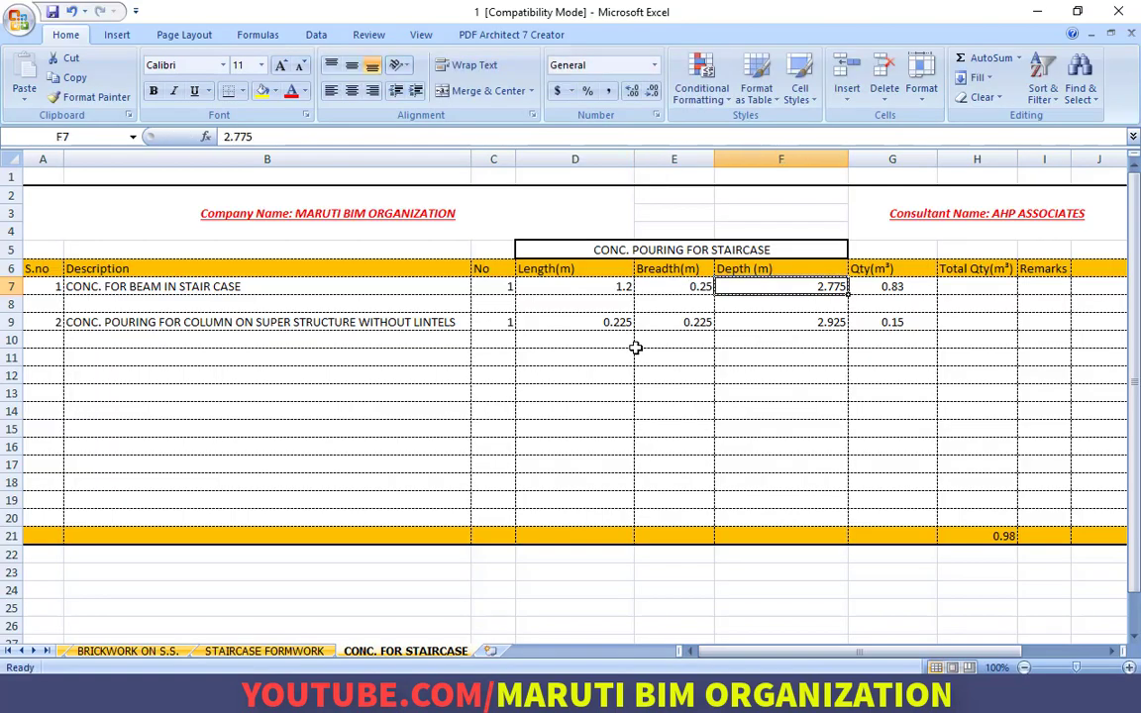
type(".22")
type("5")
key("Return")
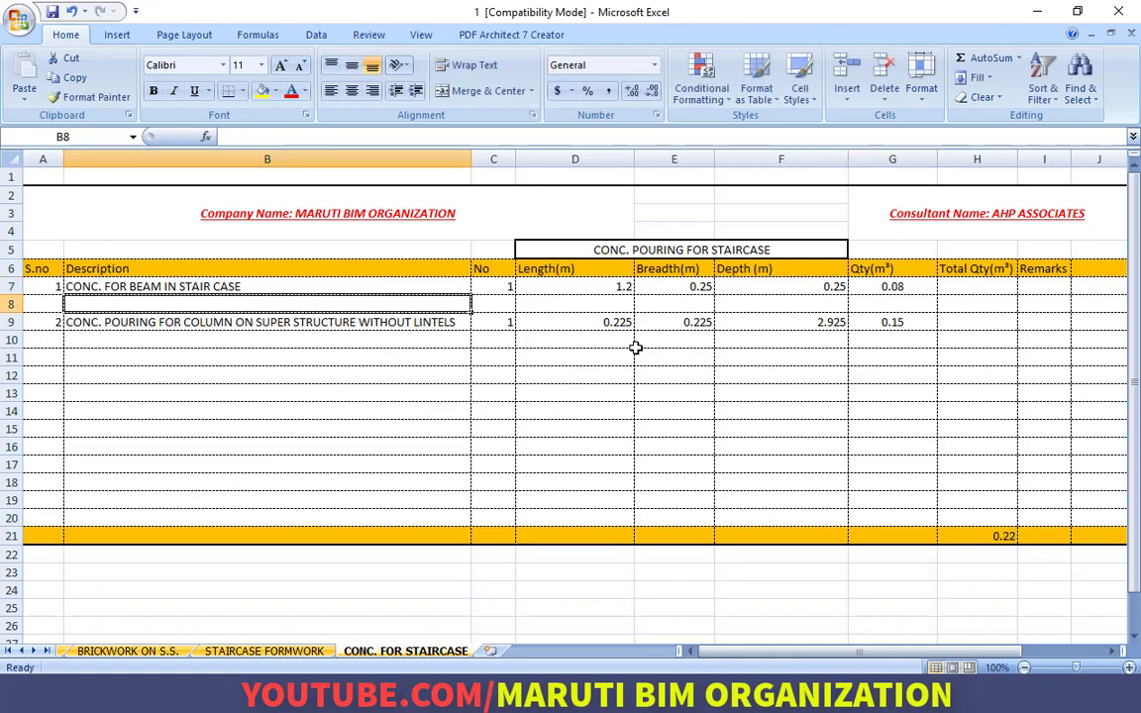
Step: Return to the AutoCAD drawing and examine the landing slab and its dimensions at the upper end of Section AA
left_click(116, 327)
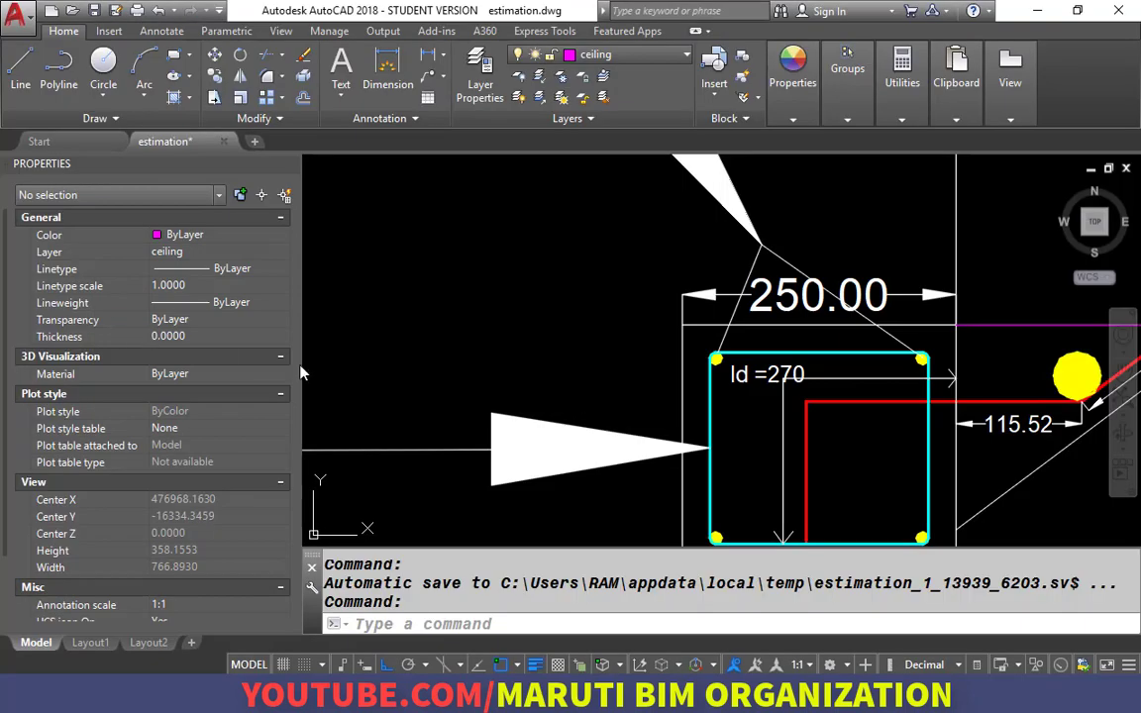
scroll(778, 218, "down", 5)
scroll(778, 218, "up", 2)
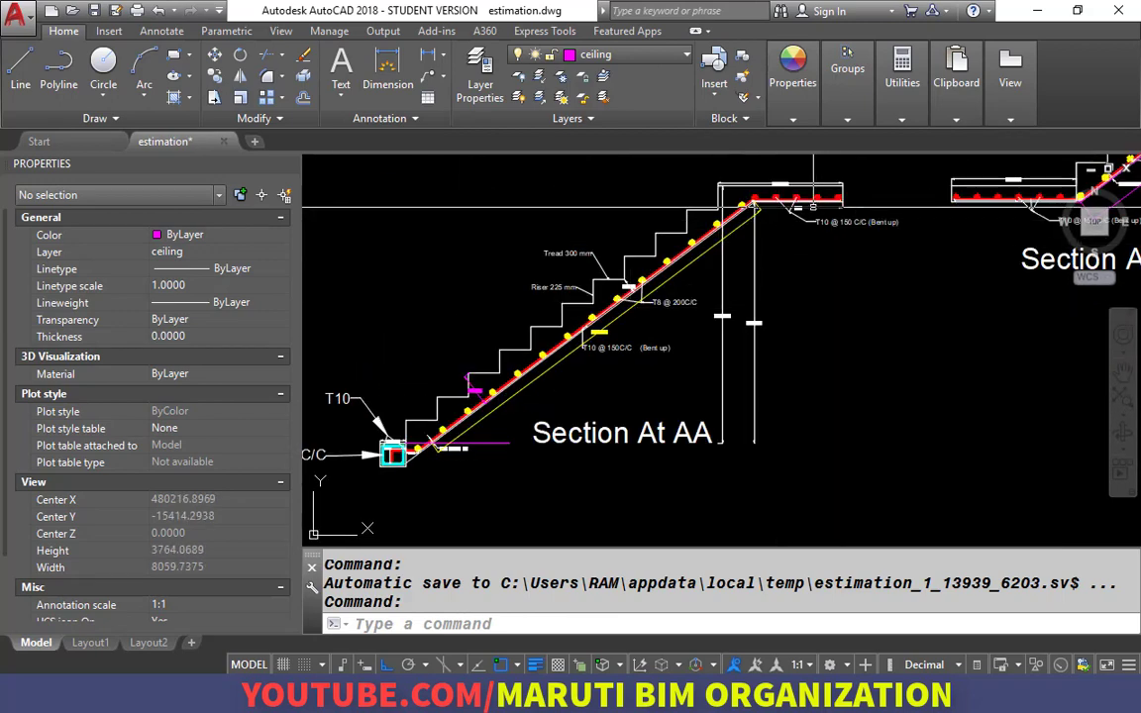
scroll(814, 207, "up", 6)
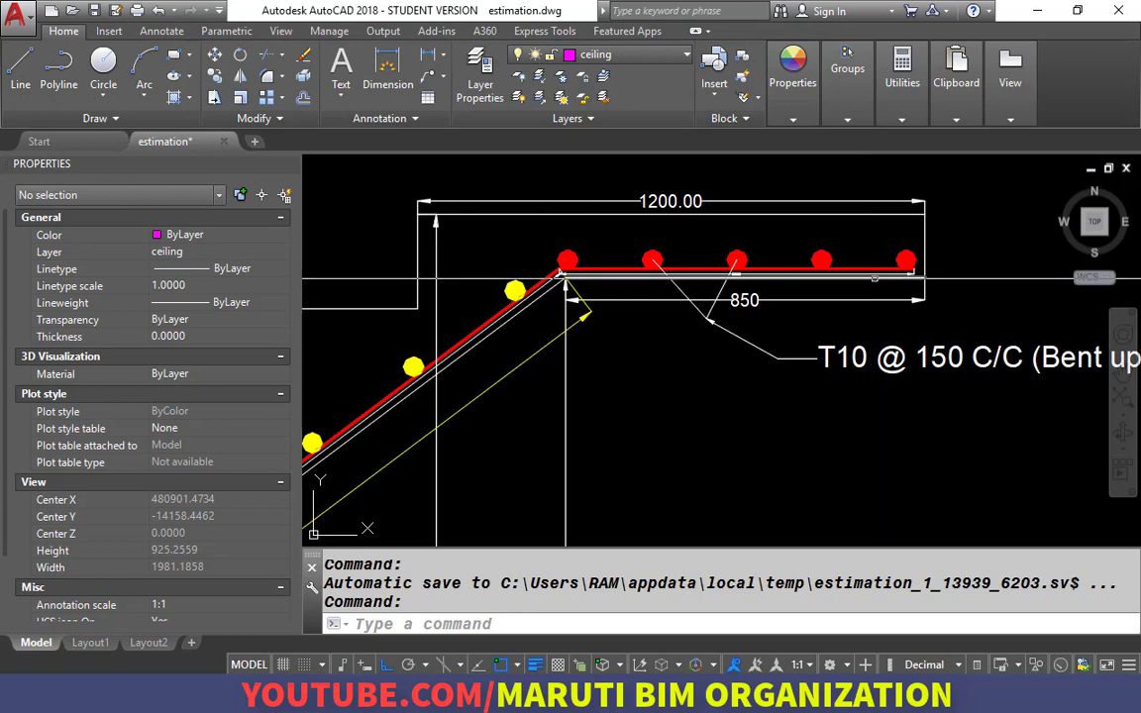
scroll(870, 279, "down", 4)
scroll(508, 474, "up", 6)
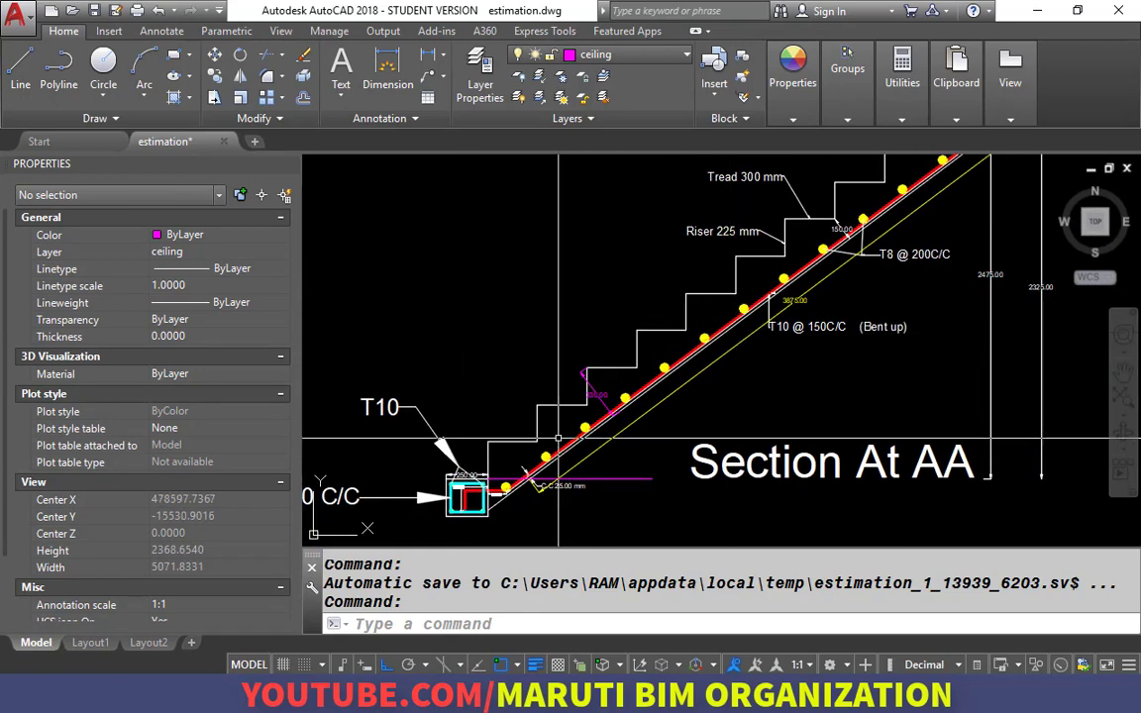
Step: Check the length of the first riser line in Section AA and inspect where the flight meets the beam
left_click(508, 389)
left_click(470, 353)
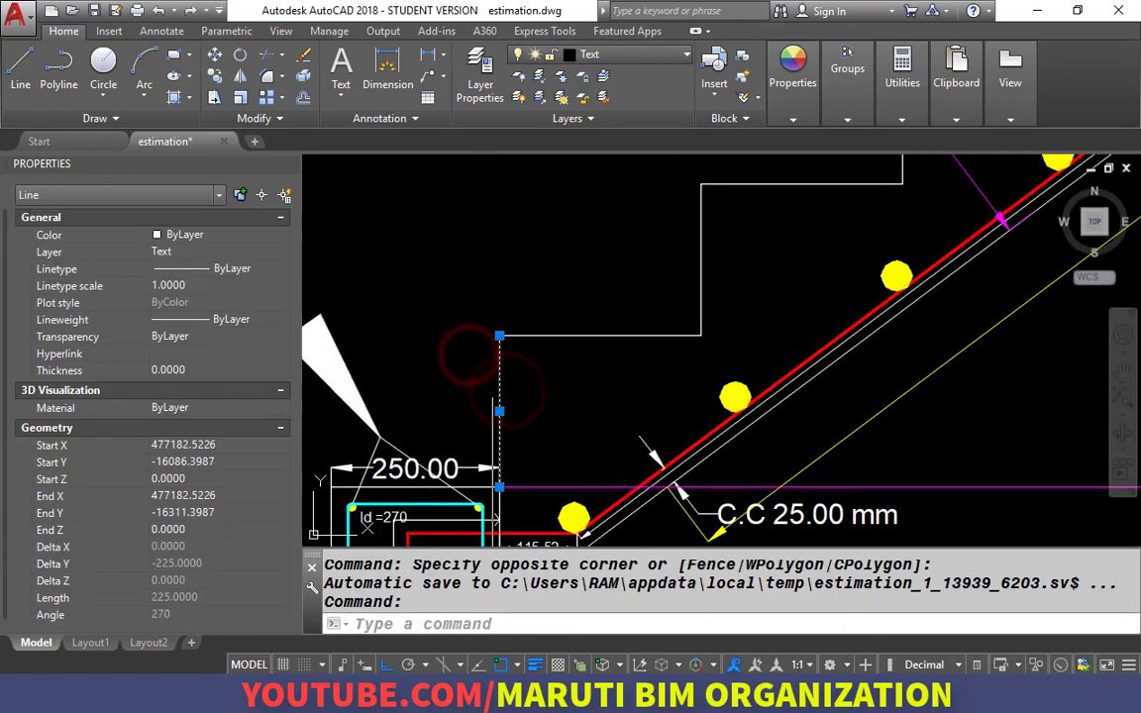
scroll(490, 445, "down", 3)
scroll(491, 446, "up", 4)
key("Escape")
scroll(489, 444, "up", 4)
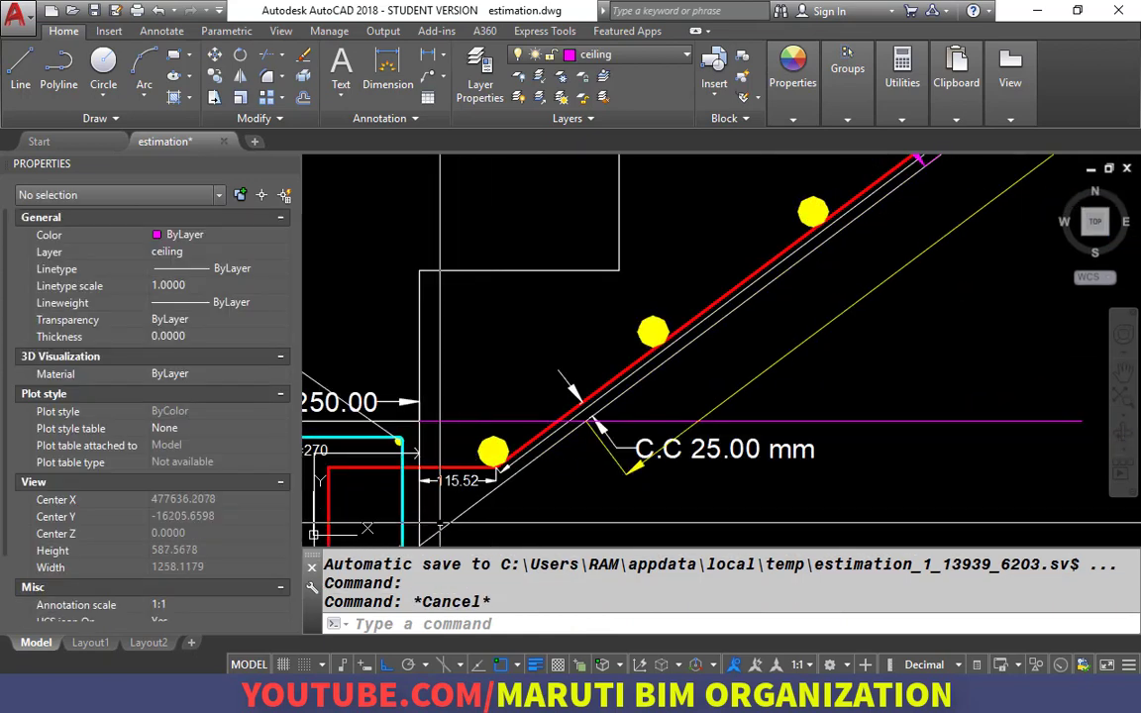
scroll(466, 441, "down", 8)
scroll(569, 338, "down", 2)
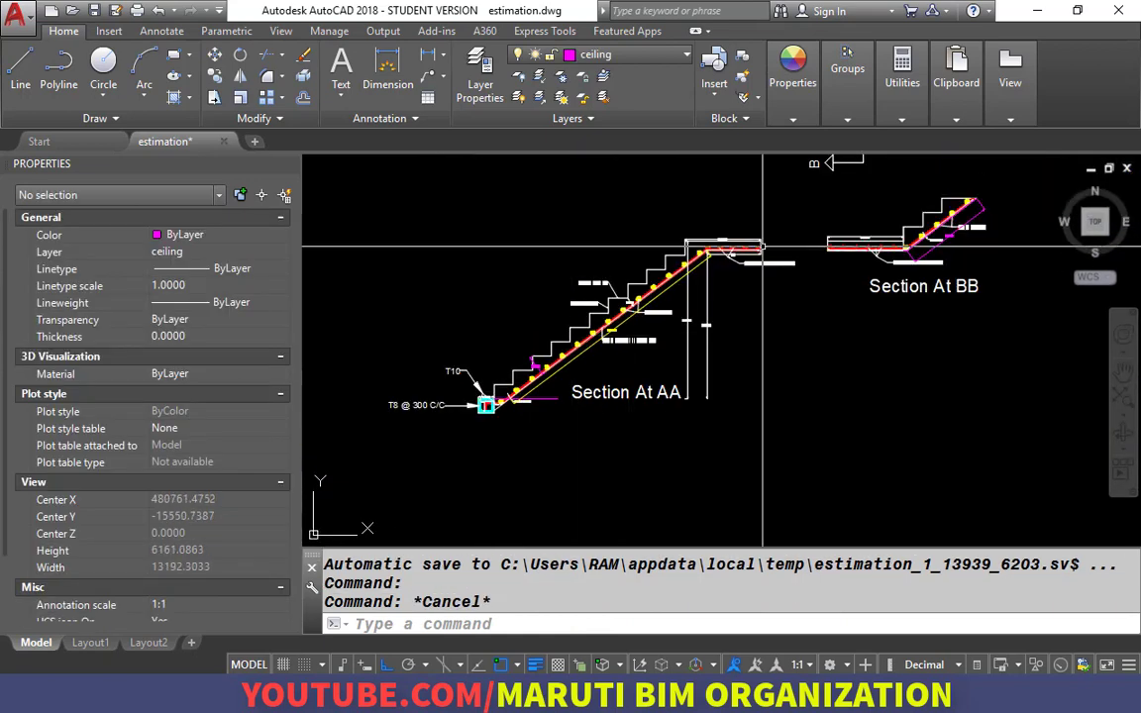
Step: Copy the entire Section AA staircase detail and paste the copy in the empty area below the drawing frame
left_click(756, 487)
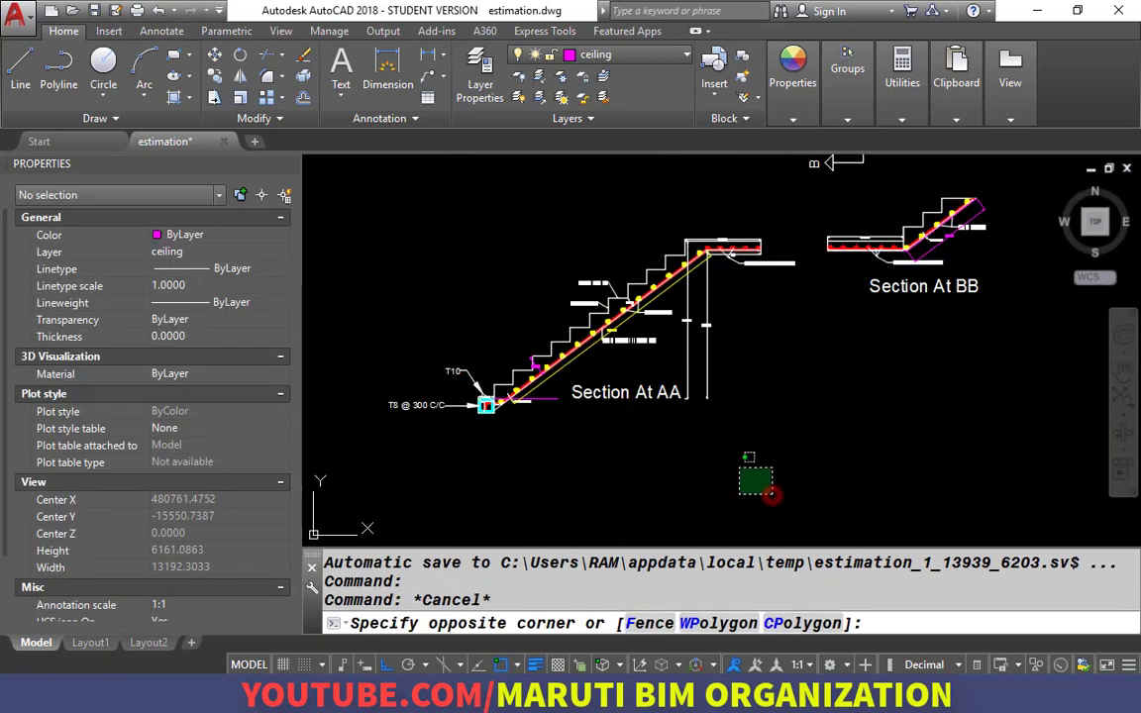
left_click(459, 203)
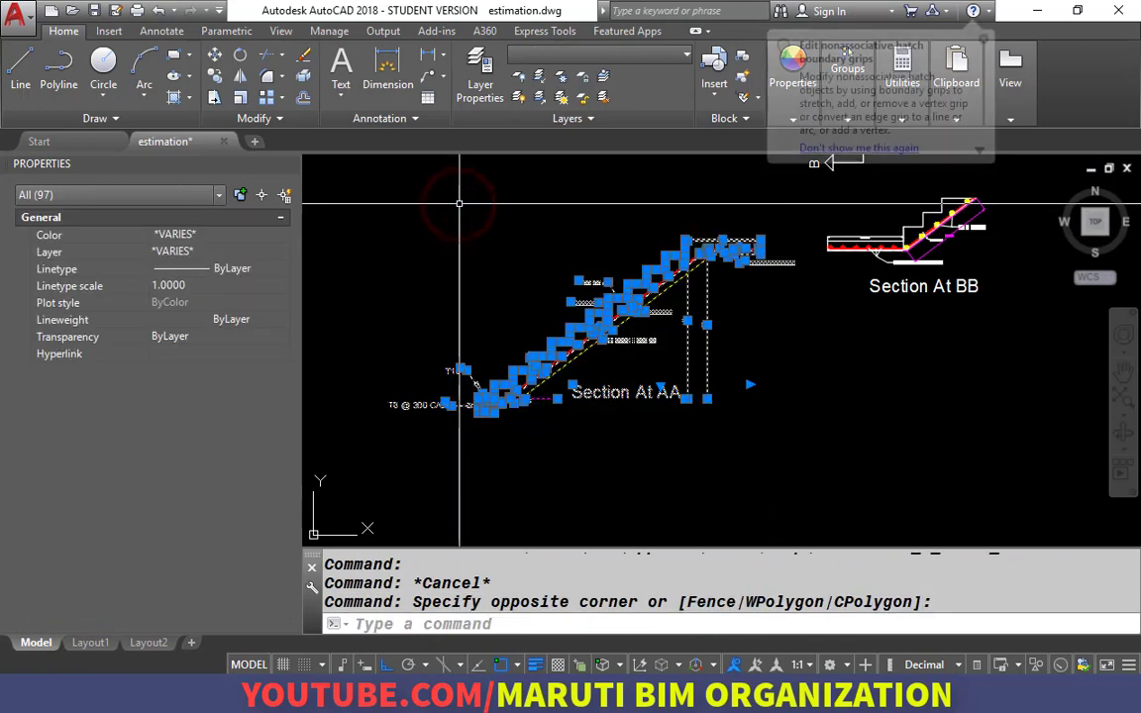
key("ctrl+c")
key("Escape")
key("ctrl+v")
scroll(511, 184, "down", 3)
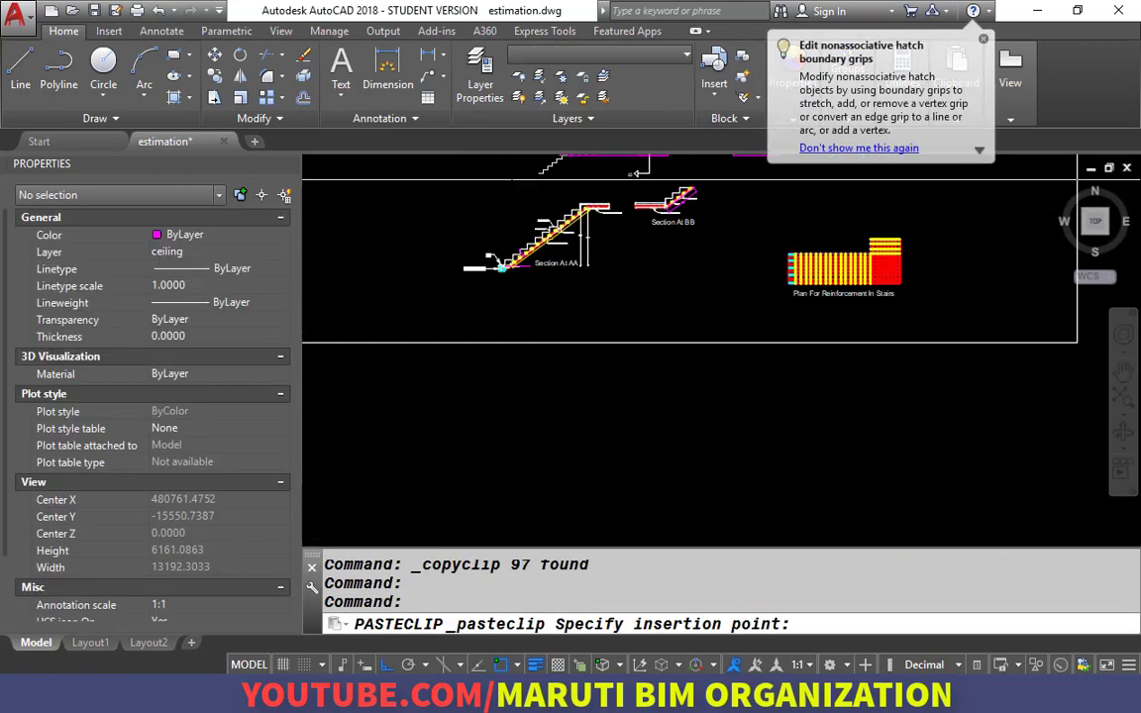
scroll(509, 313, "up", 2)
left_click(498, 395)
key("Escape")
Step: Erase the height dimensions, section title and the T8 and T10 flight reinforcement labels from the copied section
scroll(629, 337, "up", 4)
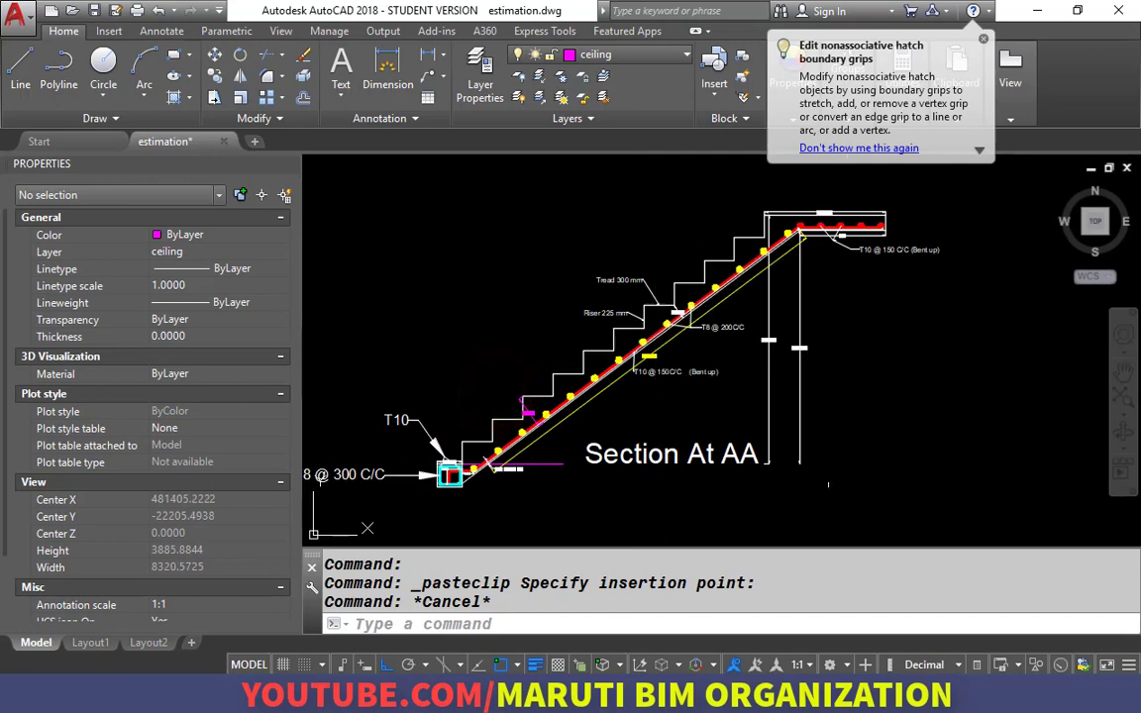
left_click(853, 484)
left_click(583, 358)
type("e")
key("Return")
Step: Erase the main bar, cover line, bar hatching and one leader line from the copied flight, plus the 150.00 waist dimension
scroll(684, 317, "up", 8)
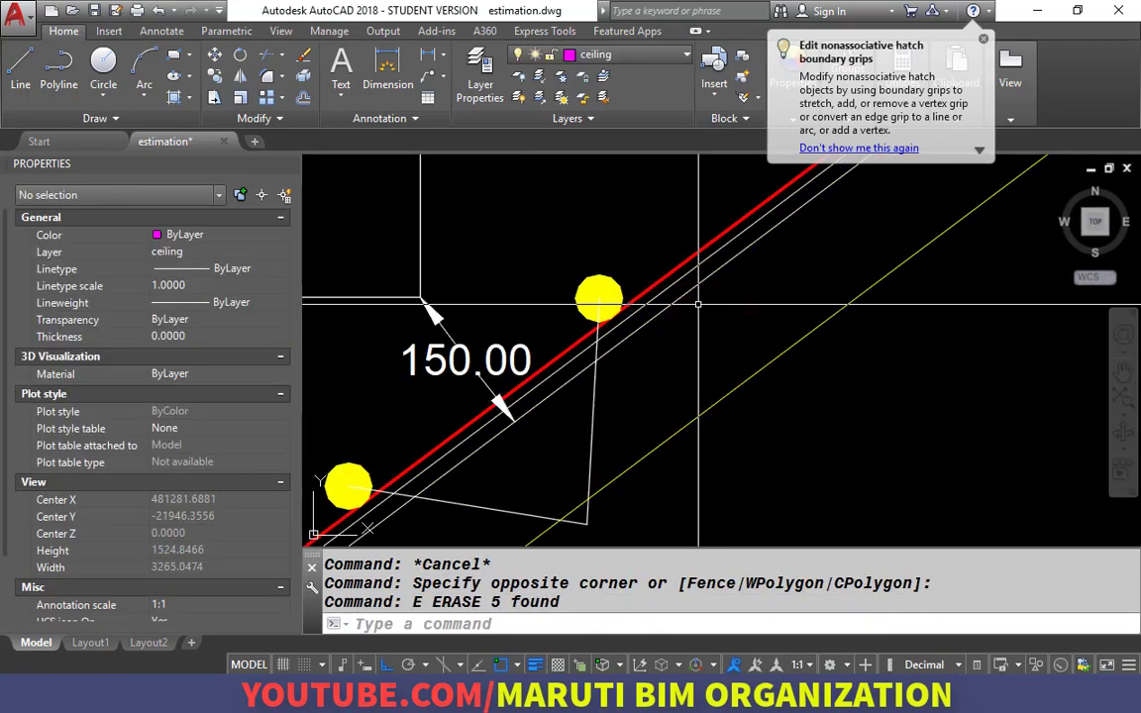
left_click(627, 327)
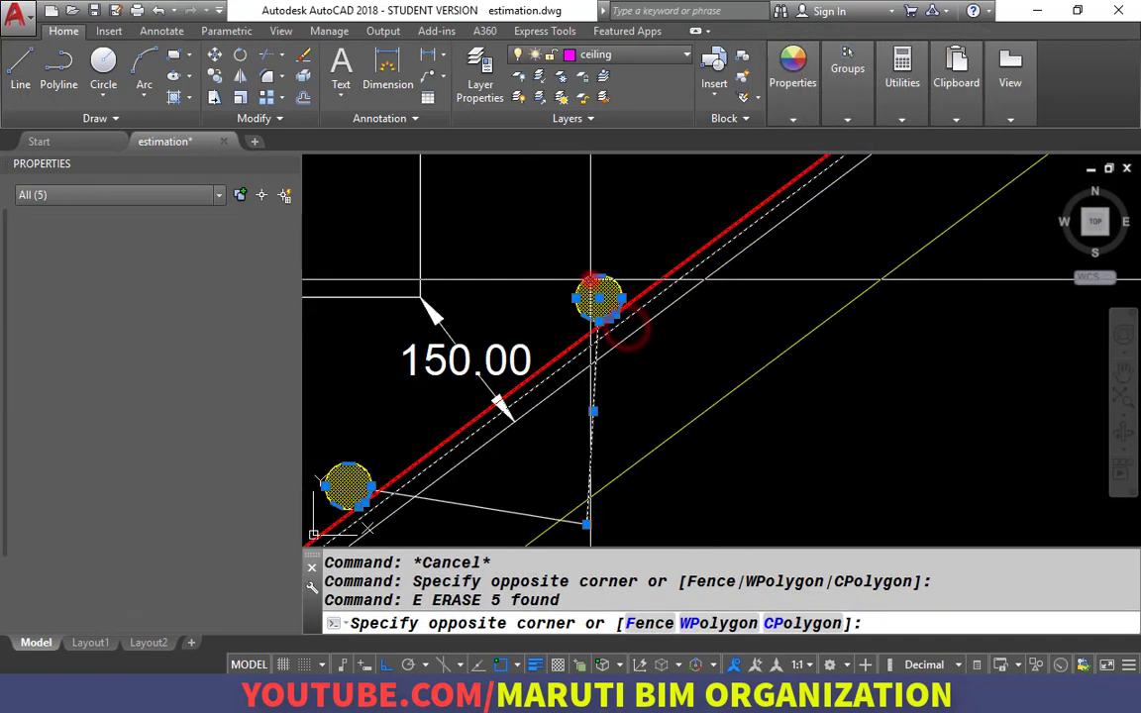
left_click(593, 285)
key("Delete")
left_click(522, 366)
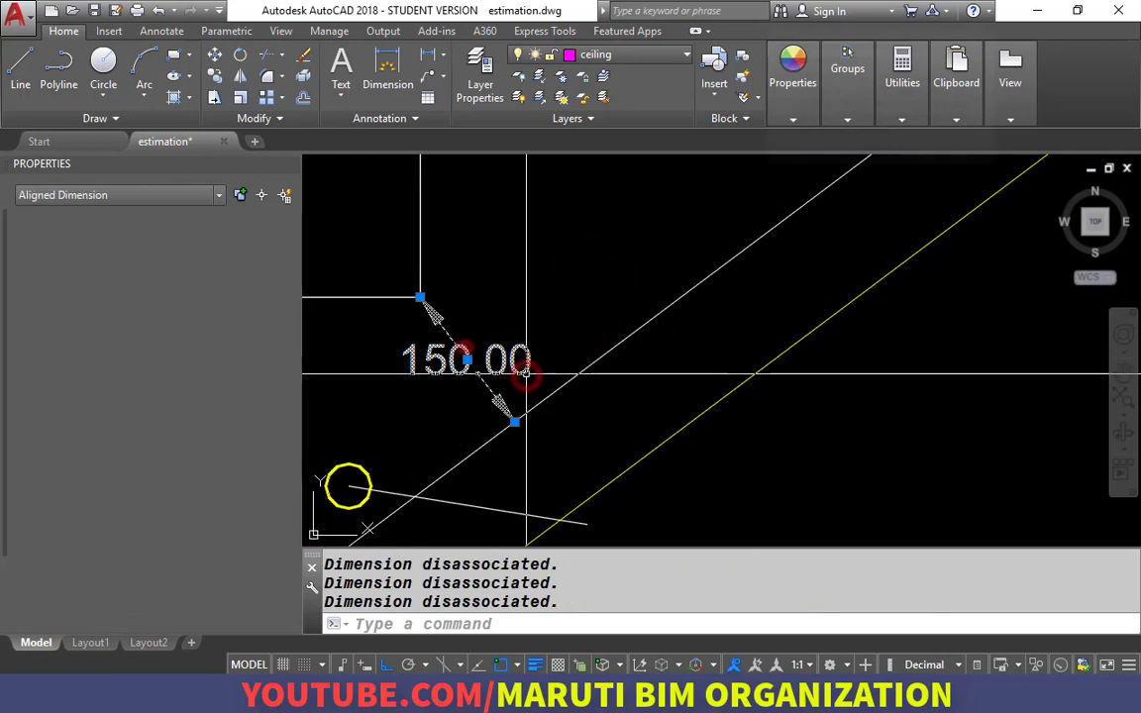
key("Escape")
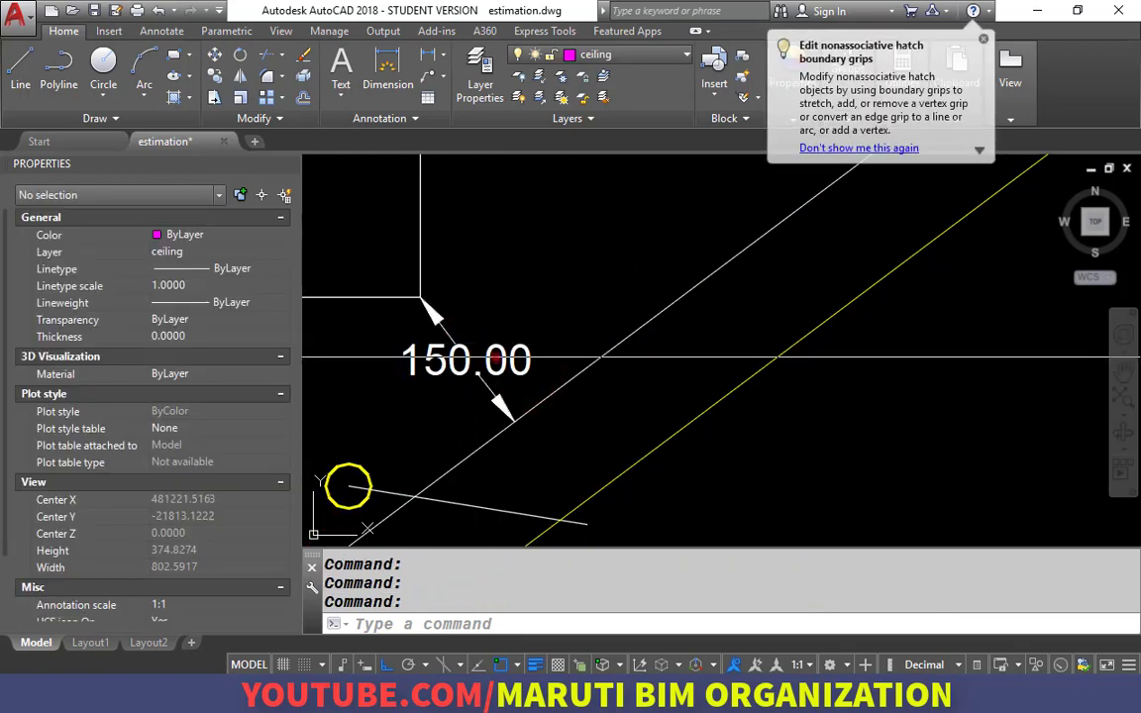
left_click(497, 355)
left_click(479, 368)
type("e")
key("space")
Step: Erase the leftover leader line and the bar circle it points to at the middle of the copied flight
scroll(554, 311, "down", 3)
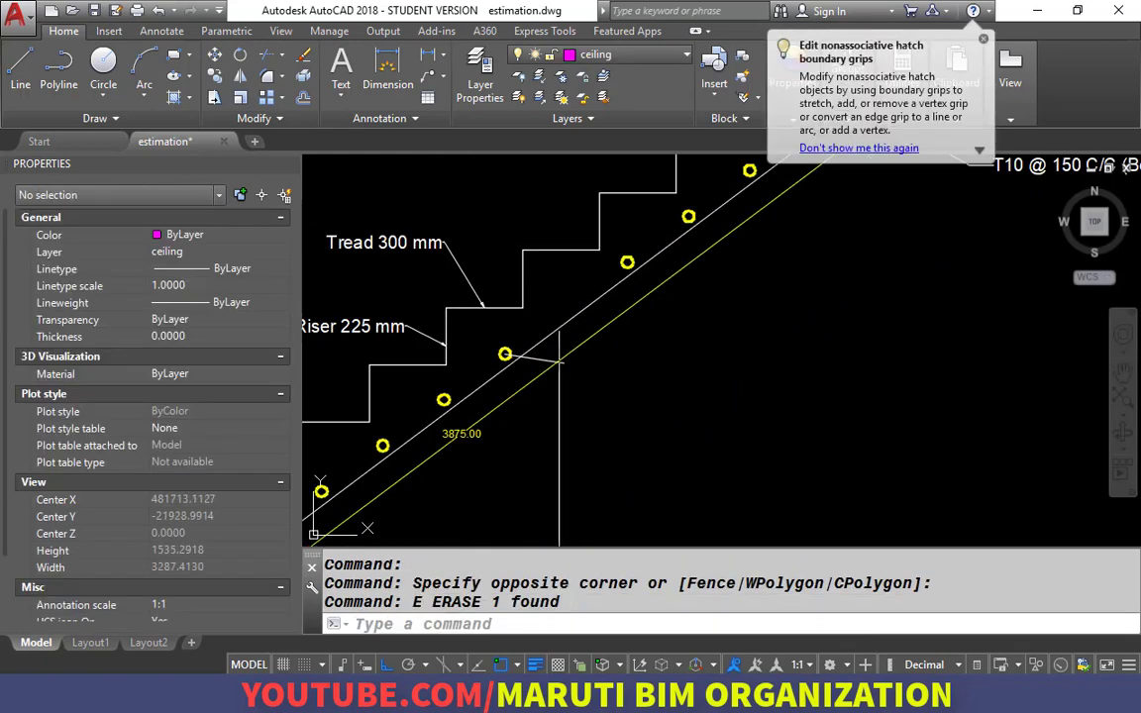
scroll(509, 350, "up", 2)
left_click(447, 324)
left_click(759, 501)
key("space")
Step: Erase the Tread 300 mm and Riser 225 mm labels from the copied section
scroll(679, 334, "down", 2)
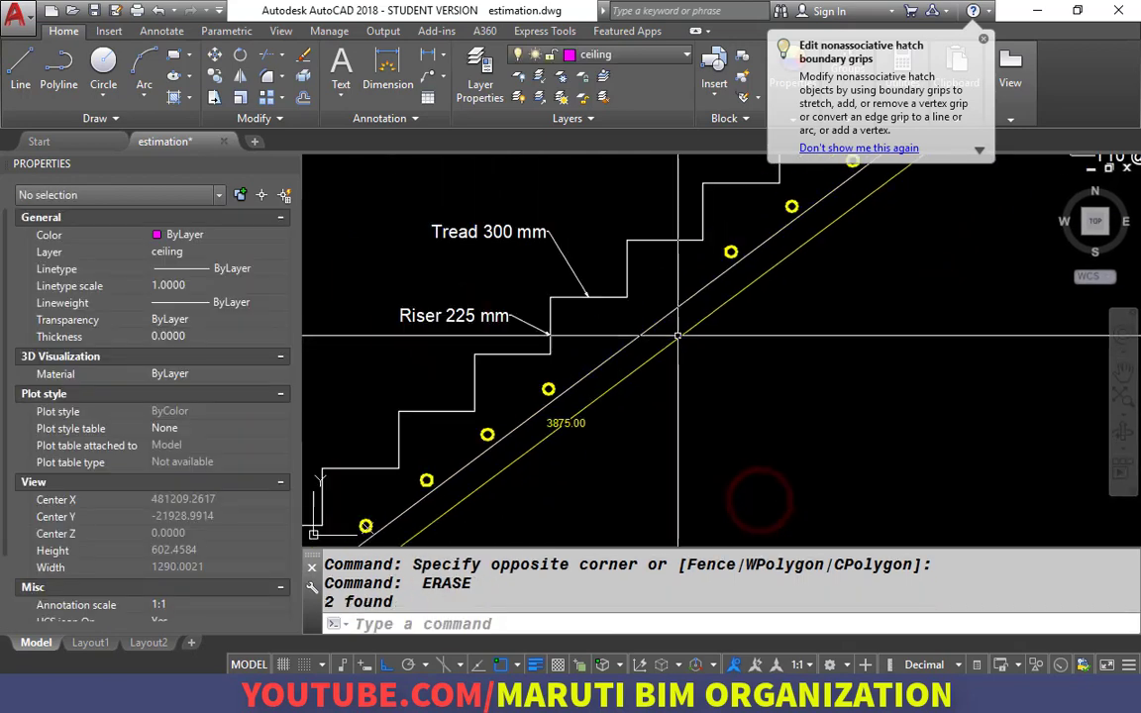
left_click_drag(588, 313, 835, 416)
scroll(835, 416, "down", 1)
left_click(792, 429)
left_click(718, 316)
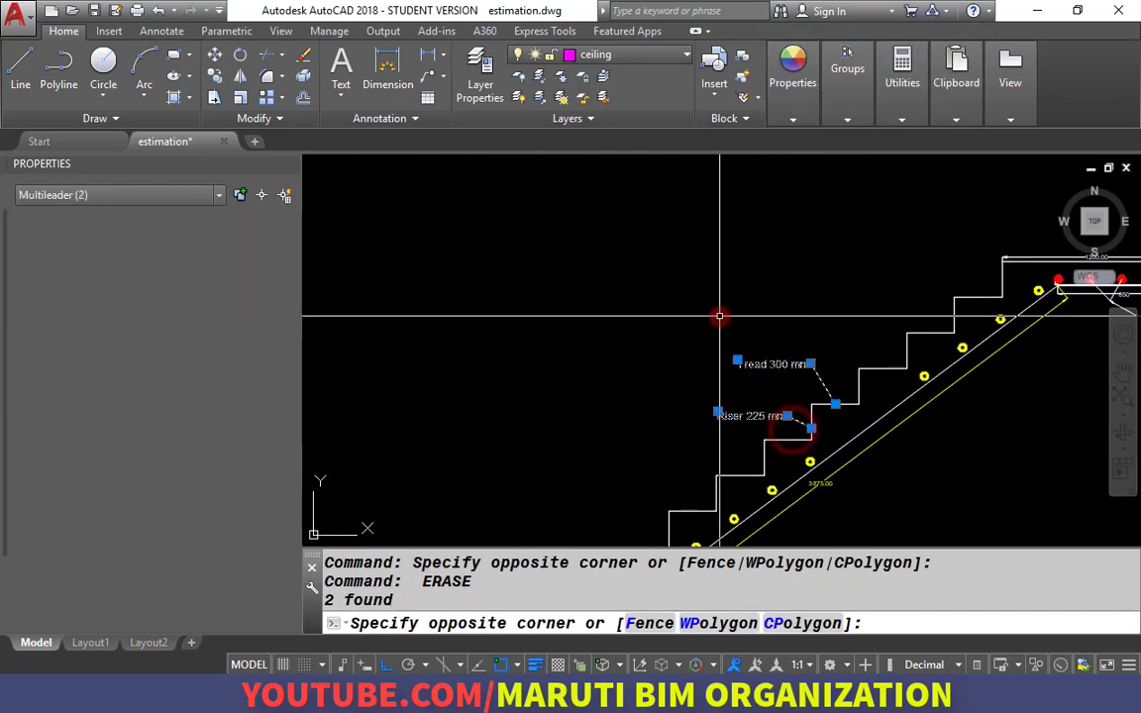
left_click_drag(761, 371, 460, 366)
key("space")
Step: Try to erase the objects around the uppermost steps and the landing of the copied section in one selection
scroll(688, 294, "up", 2)
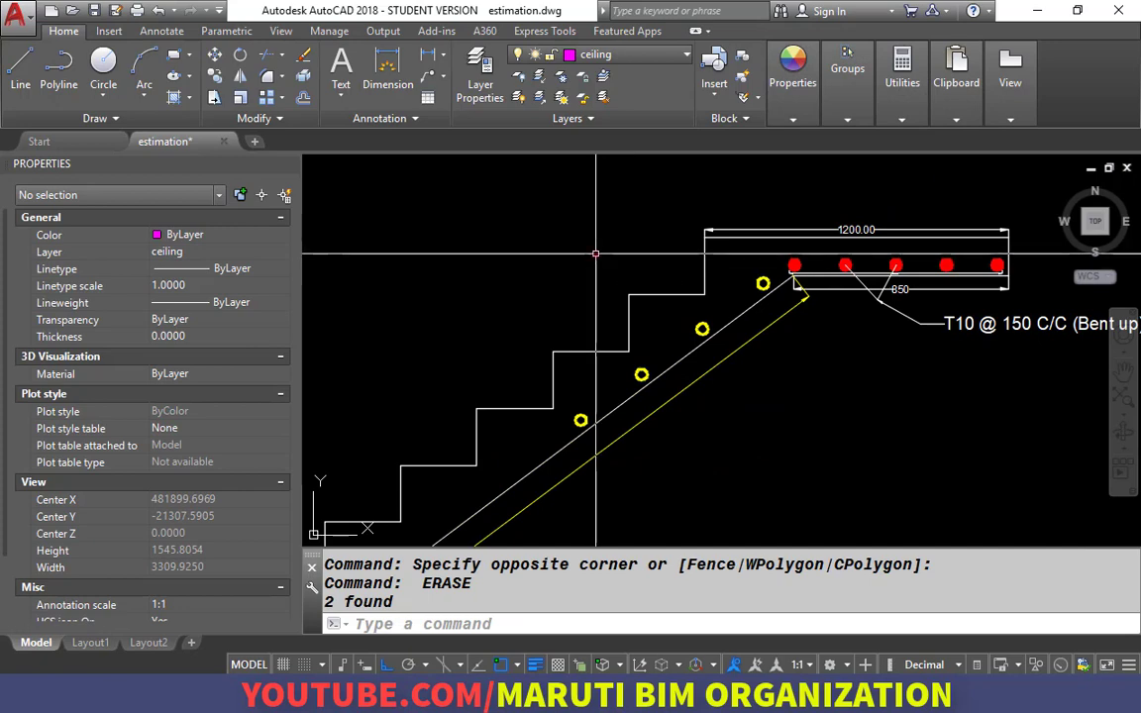
left_click(597, 254)
scroll(698, 294, "down", 2)
left_click(853, 357)
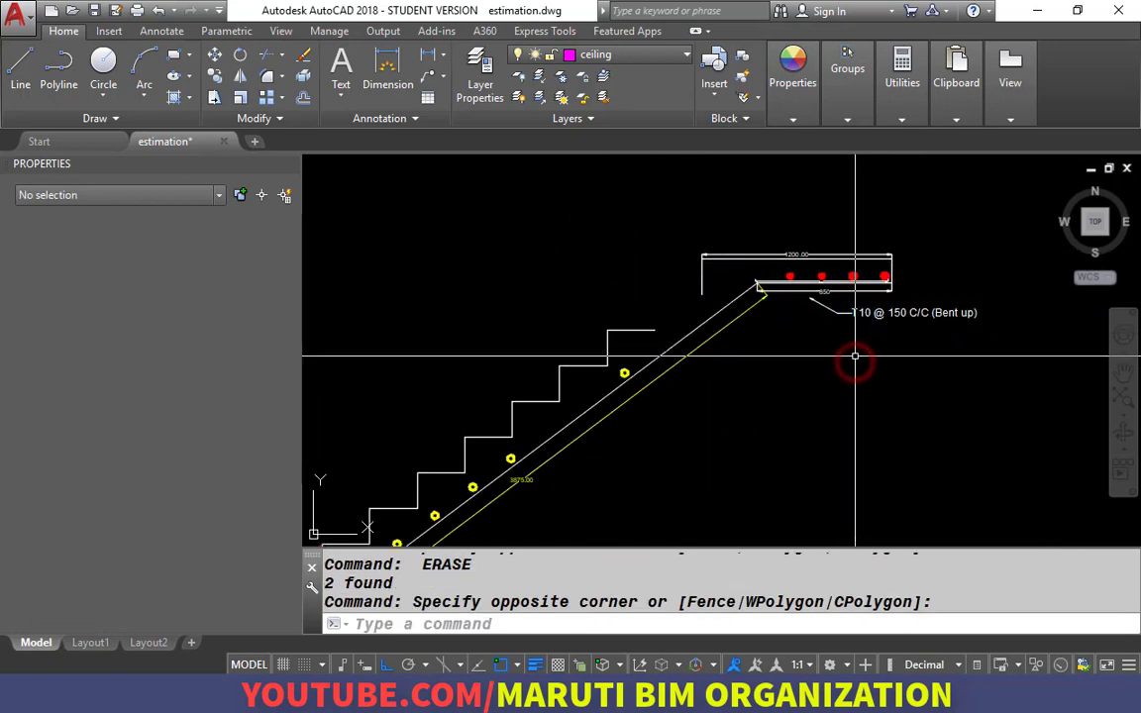
key("space")
key("ctrl+z")
Step: Erase the red reinforcement bars inside the landing slab of the copied section
scroll(862, 292, "up", 4)
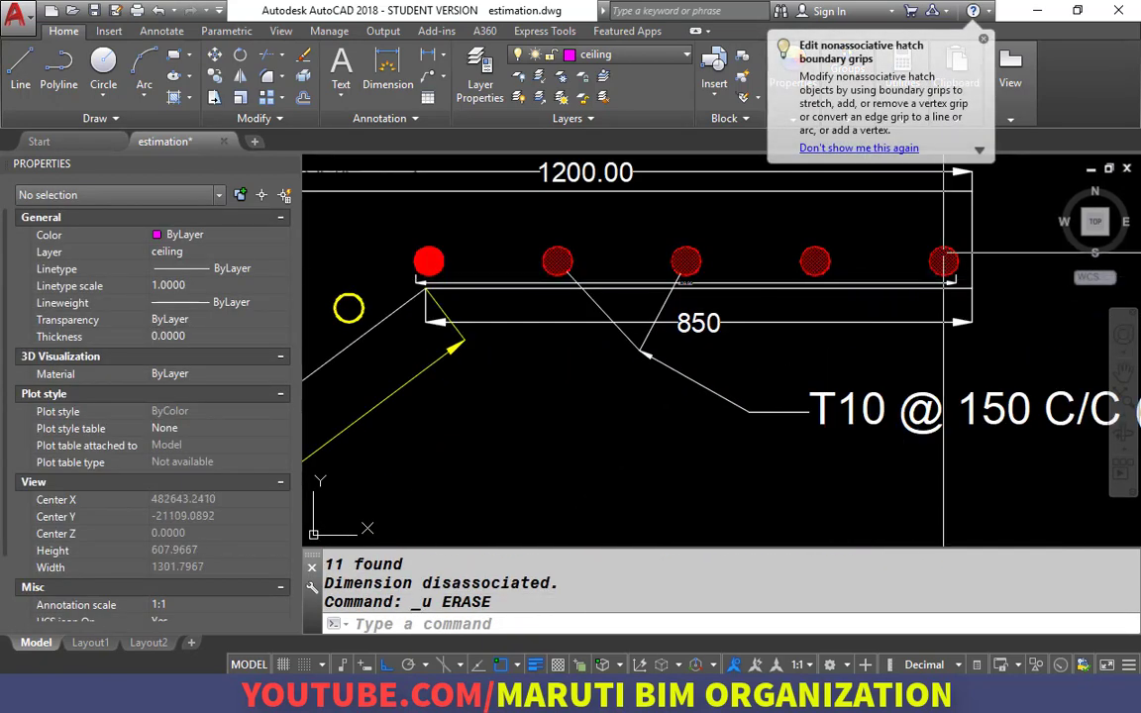
left_click(949, 235)
left_click(475, 226)
type("e")
key("space")
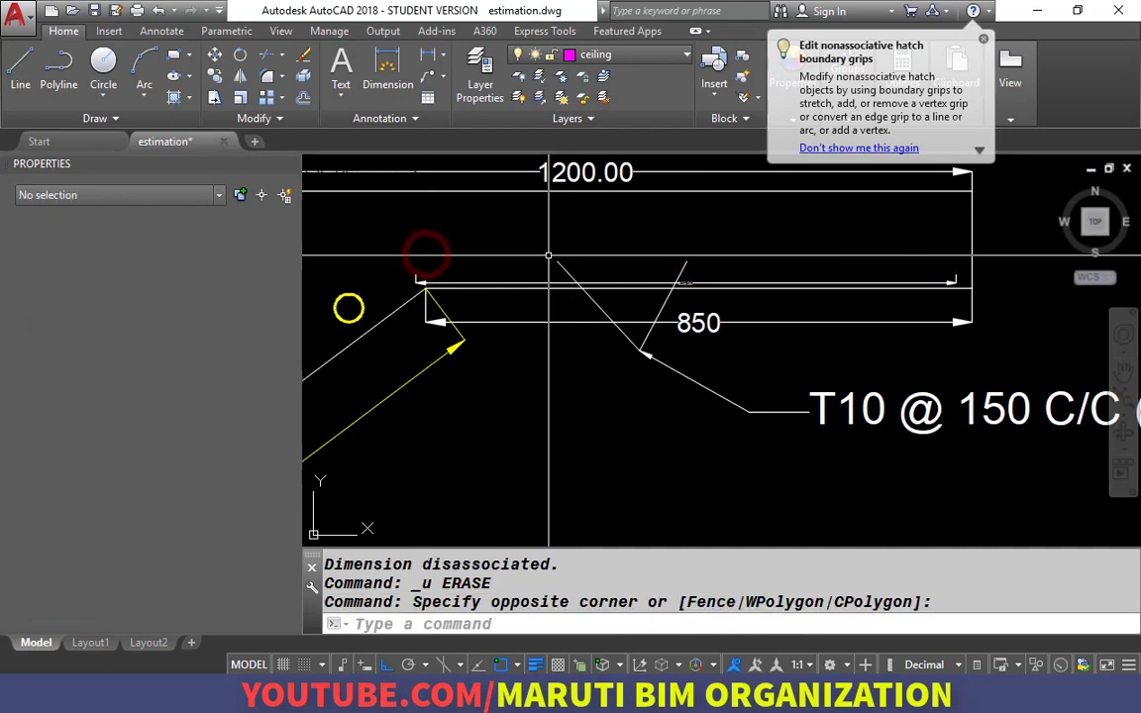
Step: Erase the two bar leader lines and the small inner dimension along the underside of the copied landing
scroll(870, 278, "up", 3)
left_click(805, 308)
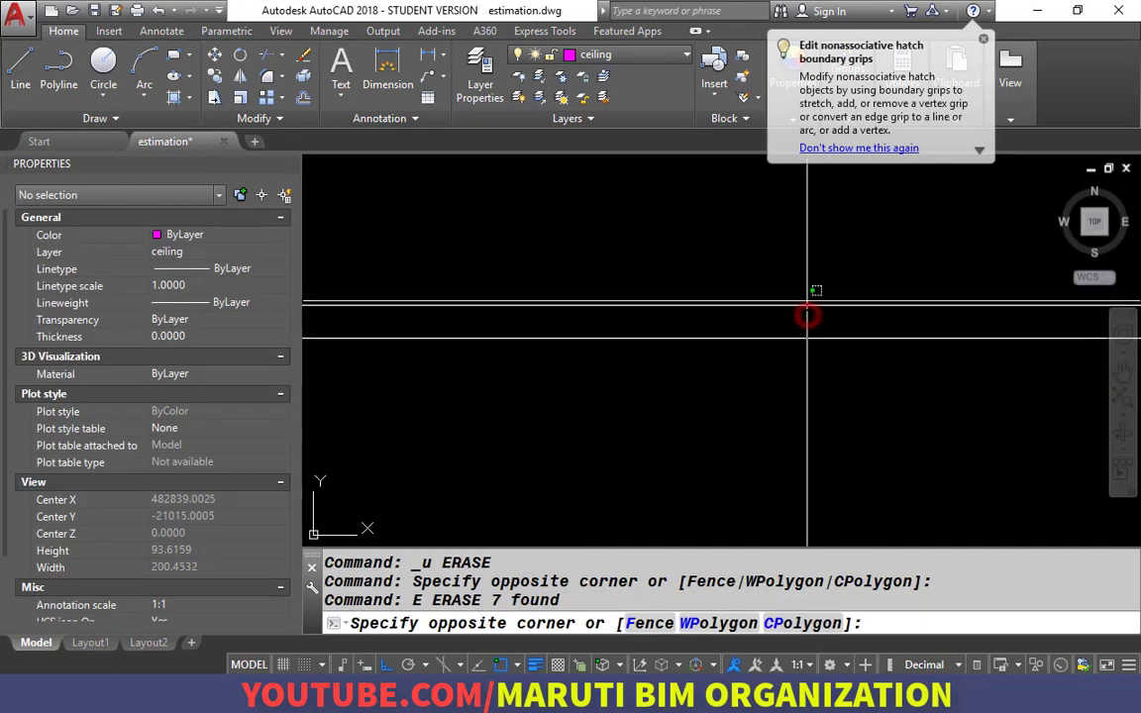
scroll(805, 308, "down", 6)
left_click(449, 264)
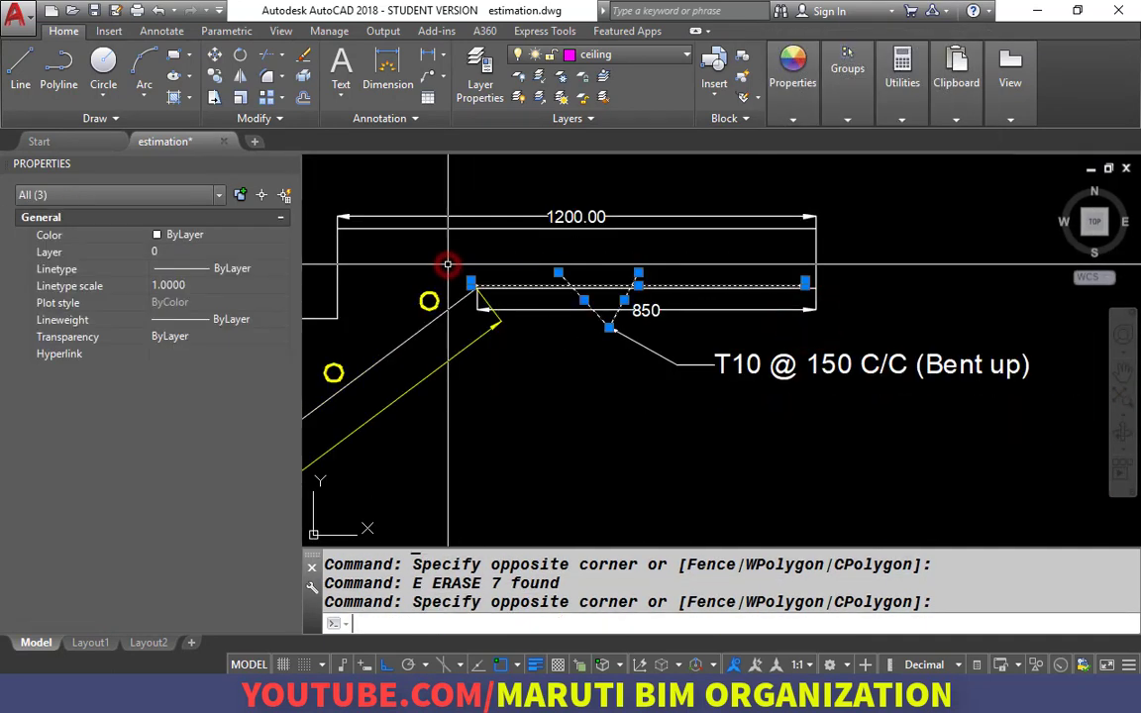
key("Delete")
Step: Erase the 850, 3875.00 and 1200.00 dimensions and the T10 @ 150 C/C (Bent up) label from the copied section
left_click(755, 300)
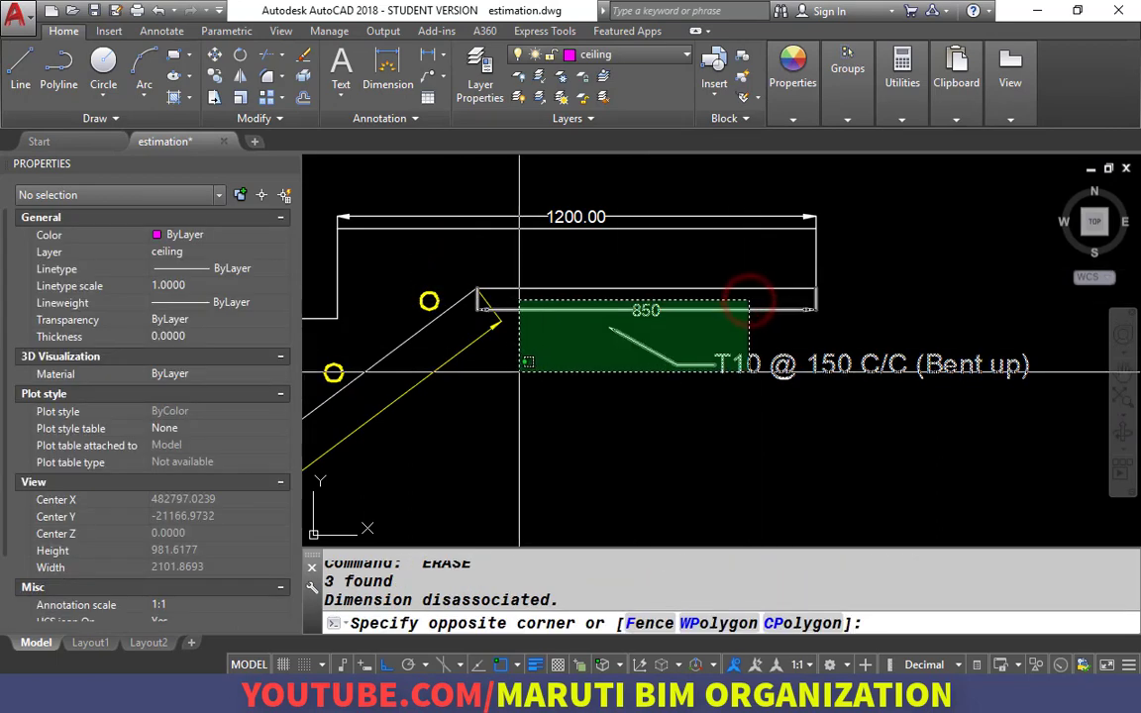
left_click(483, 377)
key("Delete")
left_click(657, 216)
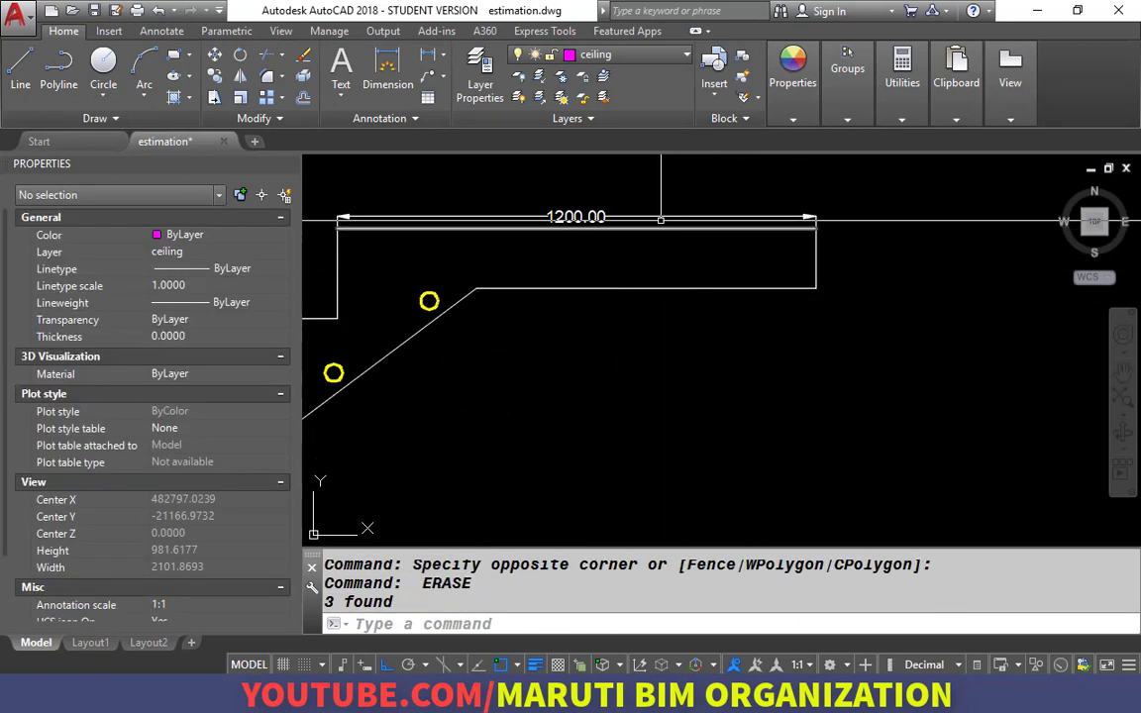
key("Delete")
scroll(786, 217, "down", 2)
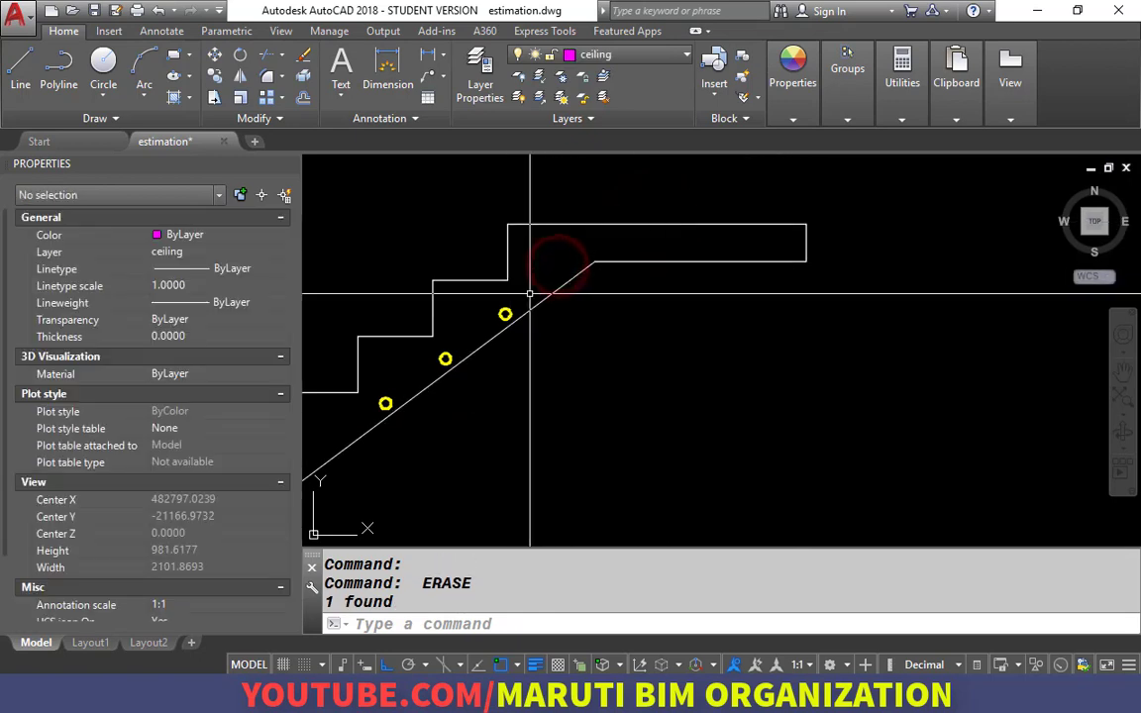
Step: Erase the 330.00 dimension across the waist slab of the copied section
scroll(695, 280, "down", 6)
scroll(555, 354, "up", 6)
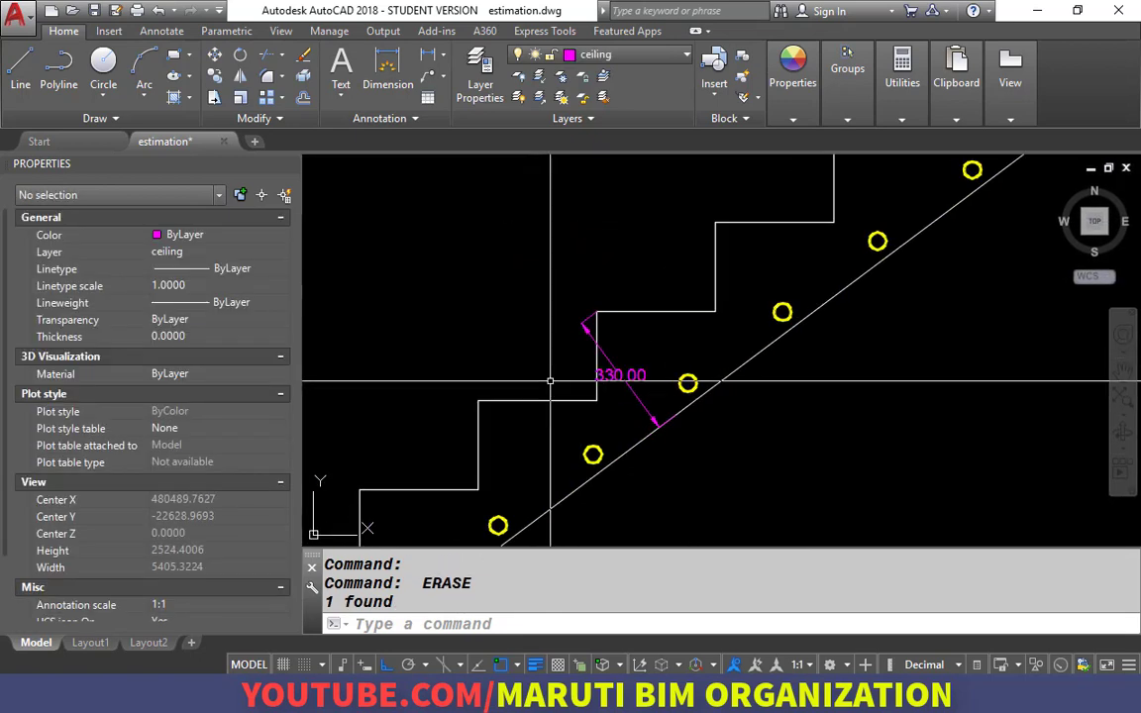
left_click(649, 376)
scroll(649, 377, "down", 4)
key("Delete")
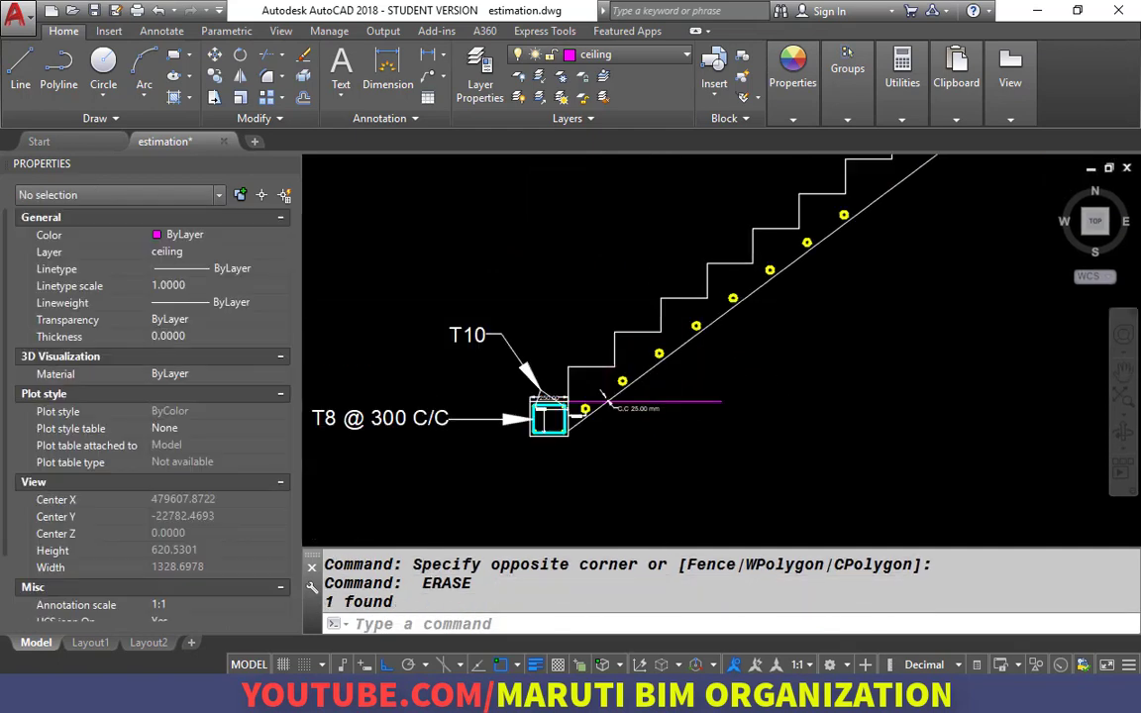
Step: Erase the beam at the foot of the copied flight together with its bars, stirrup, 250.00 dimension and T8 @ 300 C/C leader
scroll(562, 398, "up", 6)
scroll(586, 454, "up", 2)
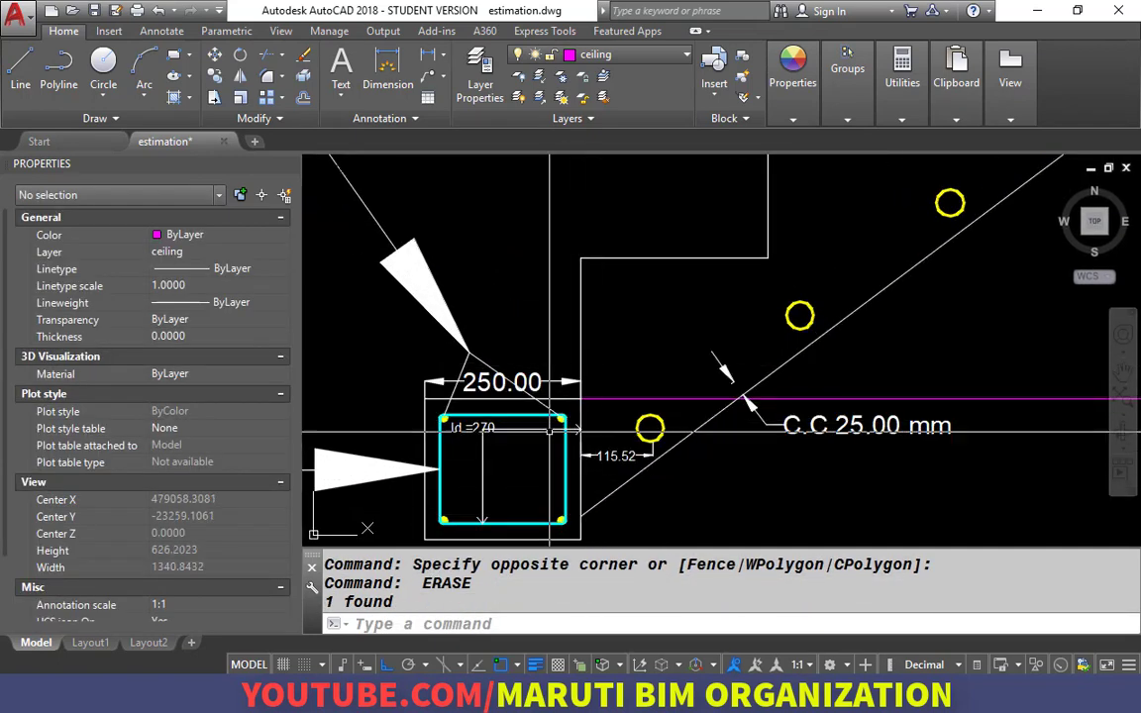
scroll(585, 357, "up", 2)
left_click(570, 349)
scroll(570, 348, "down", 3)
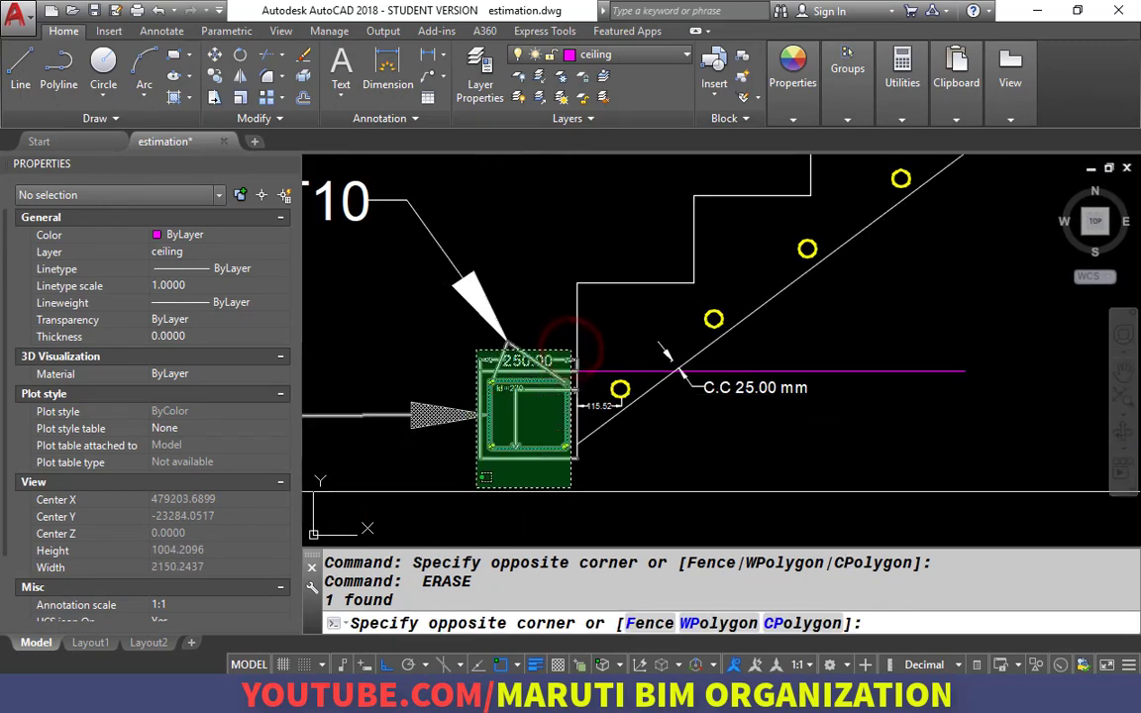
left_click(480, 456)
type("e")
key("Return")
Step: Erase the T10 label and its leader beside the foot of the copied flight
scroll(424, 507, "down", 2)
scroll(502, 459, "down", 1)
left_click(502, 458)
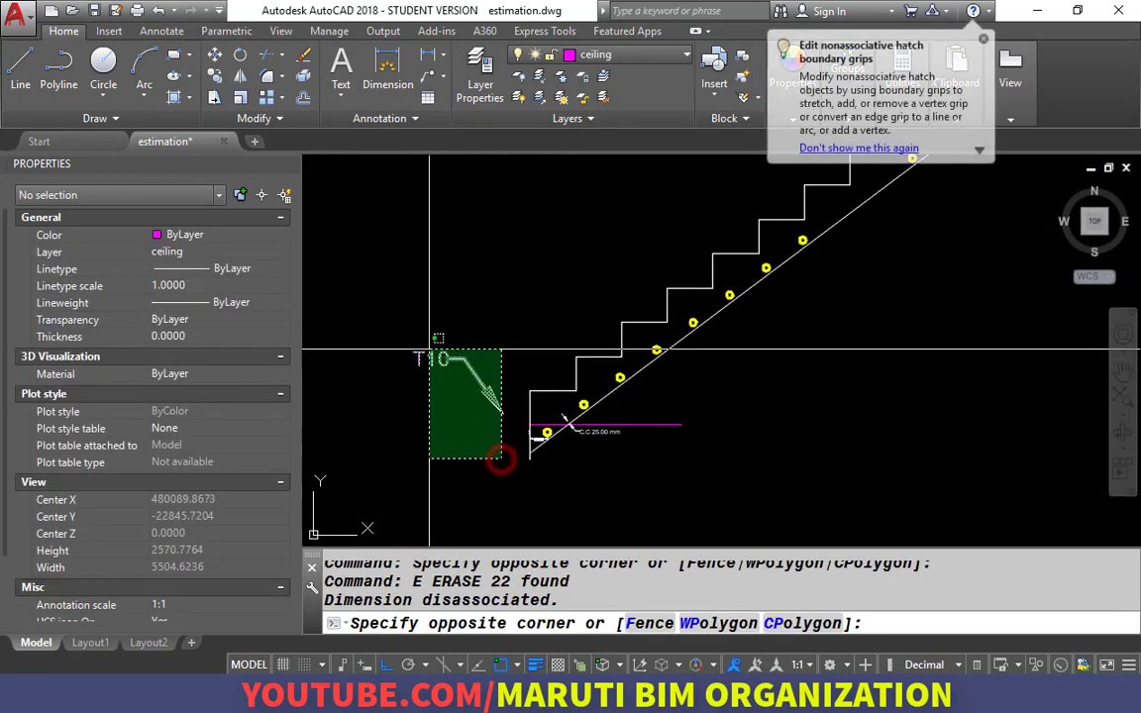
left_click(420, 337)
key("space")
Step: Erase the leftover arrow mark and the 115.52 dimension at the foot of the copied flight
scroll(538, 468, "up", 3)
scroll(517, 344, "up", 3)
left_click(407, 235)
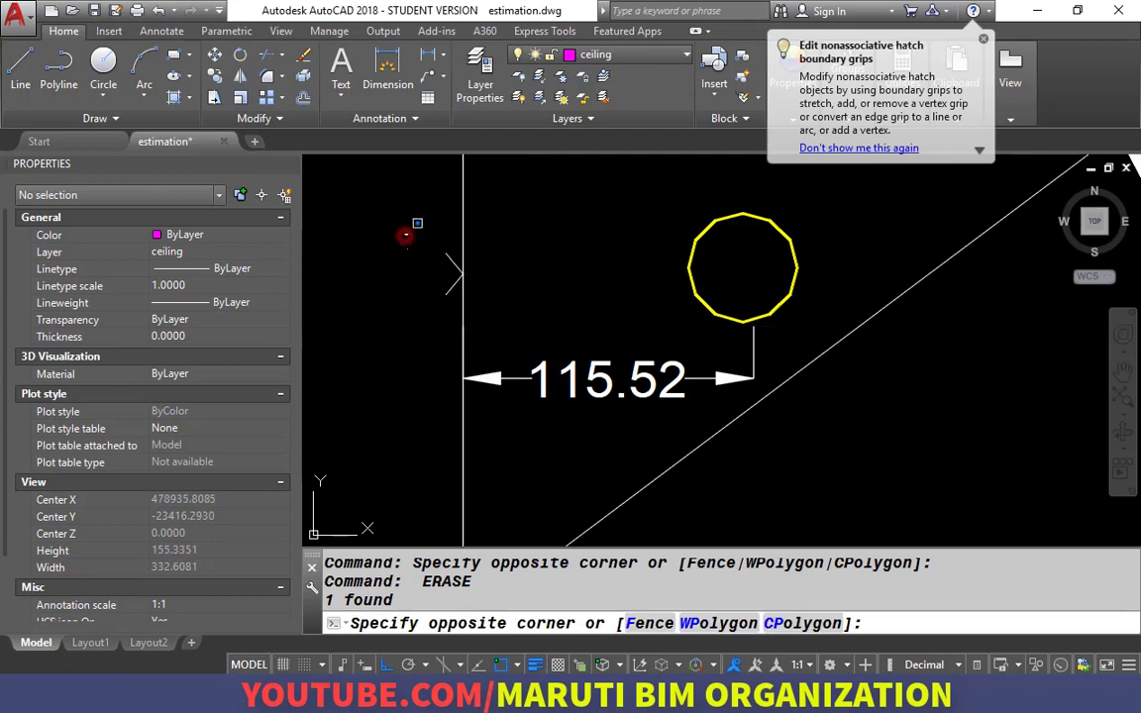
left_click(504, 319)
key("Delete")
left_click(610, 396)
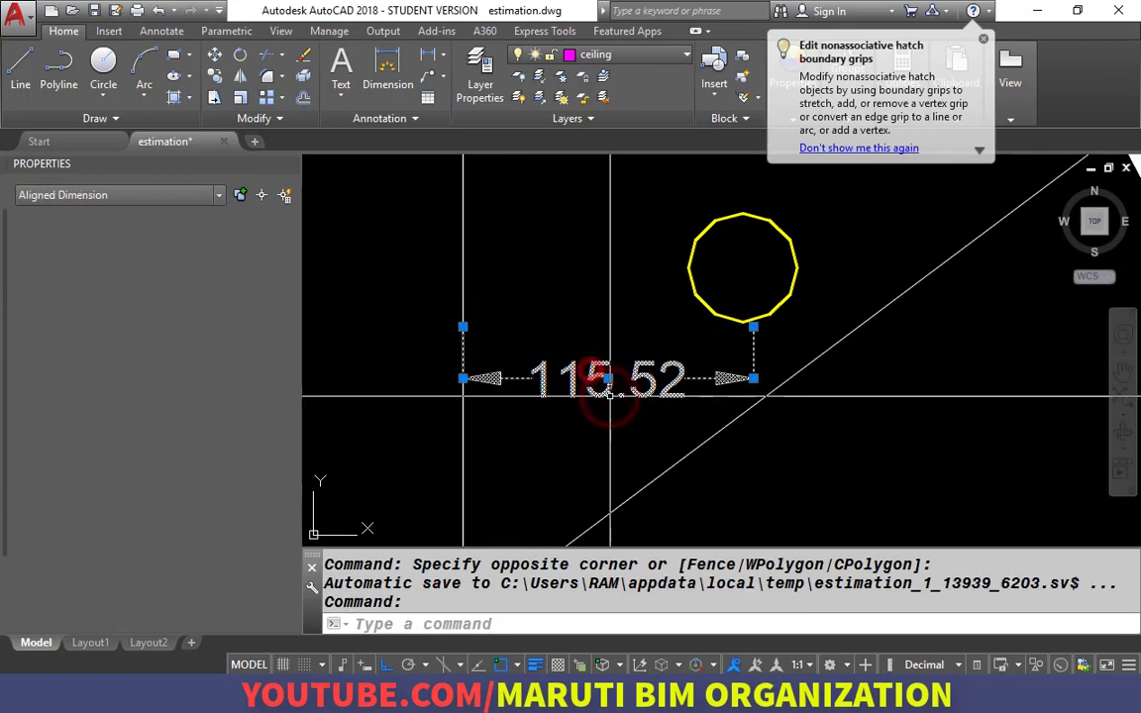
key("Delete")
Step: Erase the yellow bar circle nearest the foot of the copied flight
left_click_drag(507, 318, 695, 308)
left_click(702, 306)
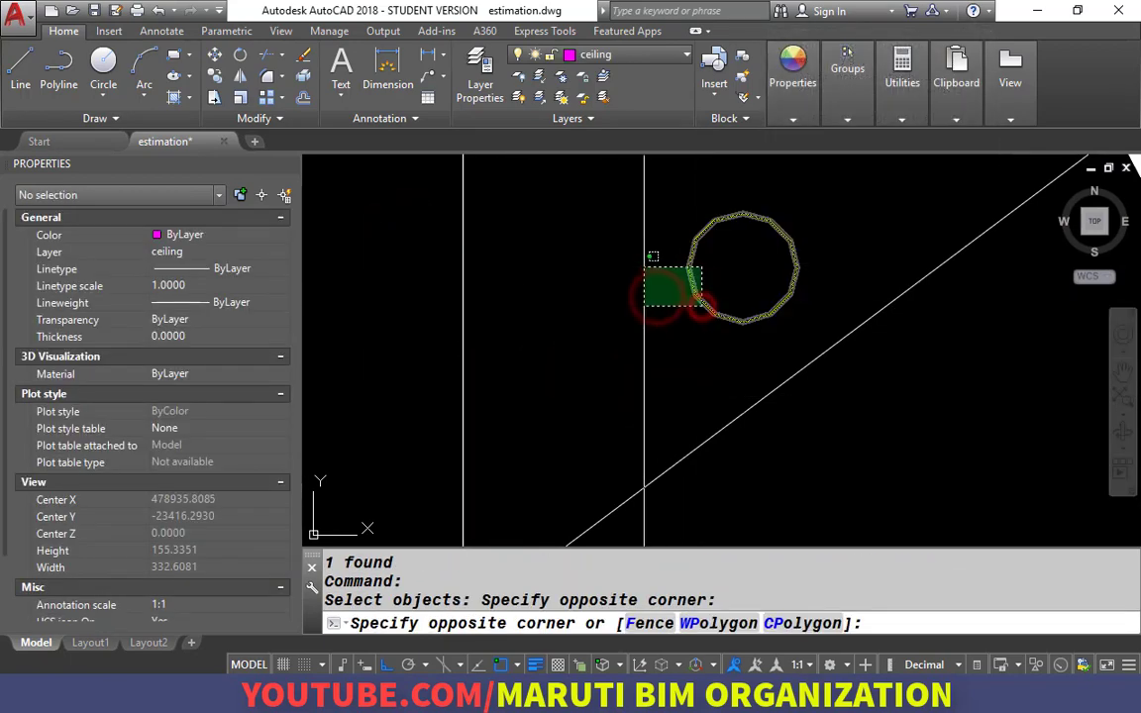
left_click(645, 267)
key("Delete")
Step: Erase the C.C 25.00 mm cover leader and the magenta horizontal line at the base of the copied flight
scroll(602, 314, "down", 3)
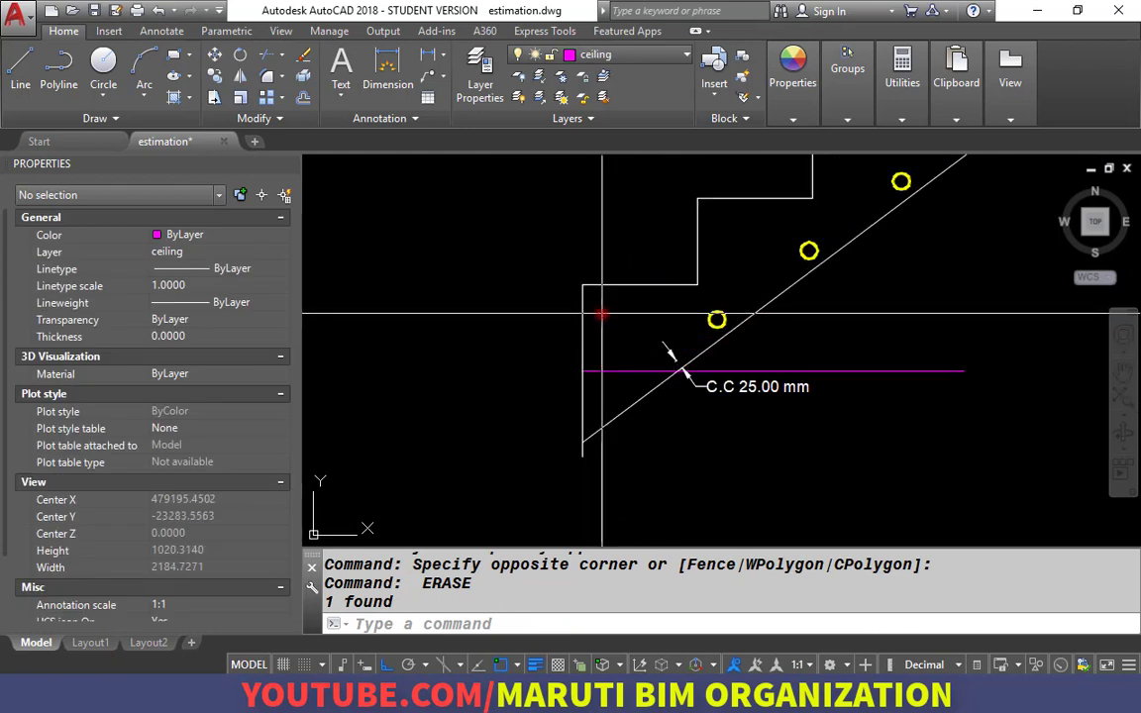
left_click(603, 314)
left_click(1006, 427)
key("Delete")
left_click(817, 366)
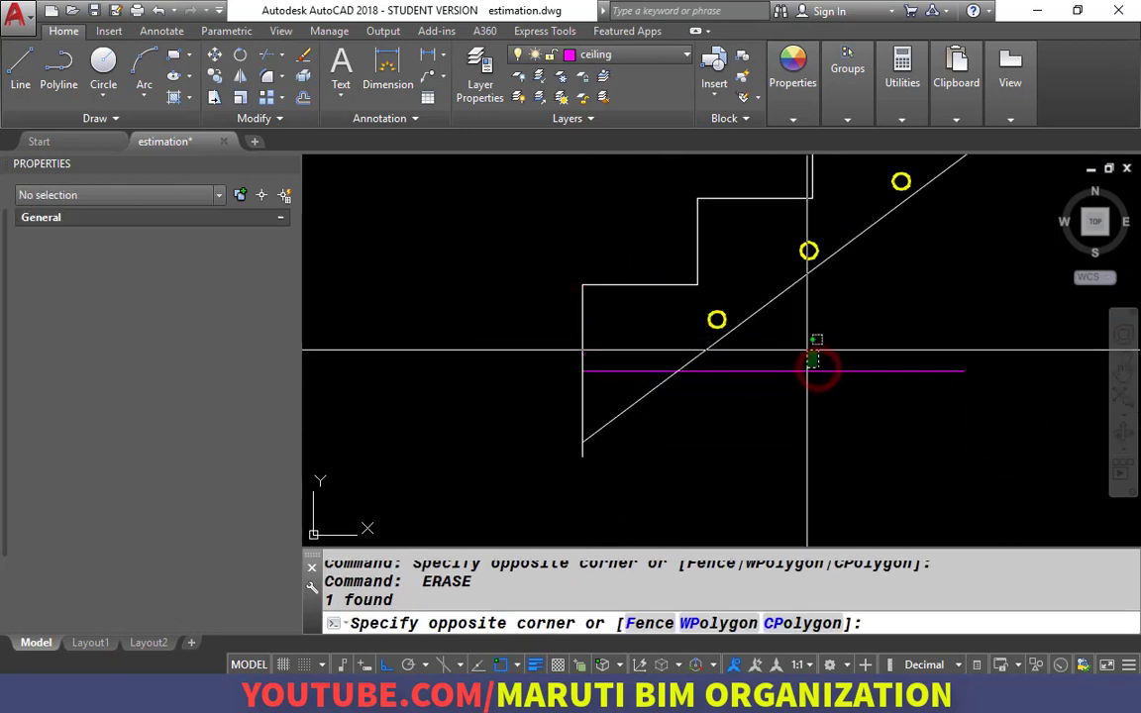
left_click(783, 382)
key("Delete")
Step: Trim the end of the vertical riser line projecting below the sloping soffit at the foot of the copied flight
type("tr")
key("Return")
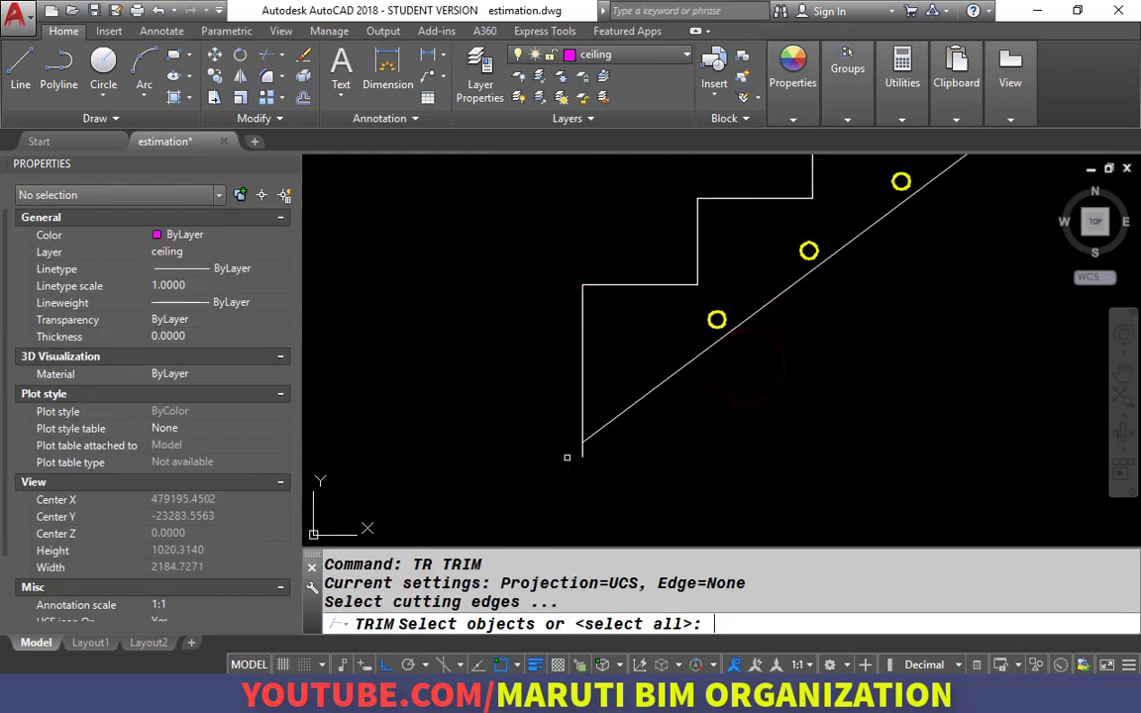
key("Return")
left_click(583, 456)
left_click(585, 449)
scroll(621, 465, "down", 6)
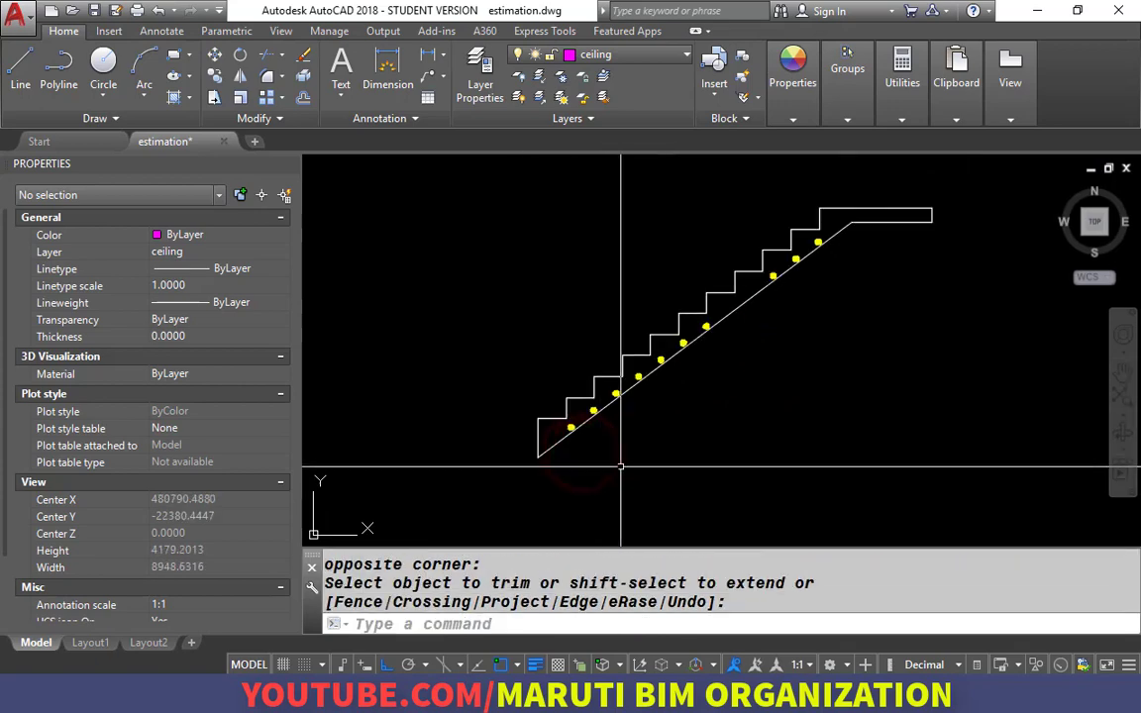
scroll(621, 466, "up", 2)
left_click(540, 445)
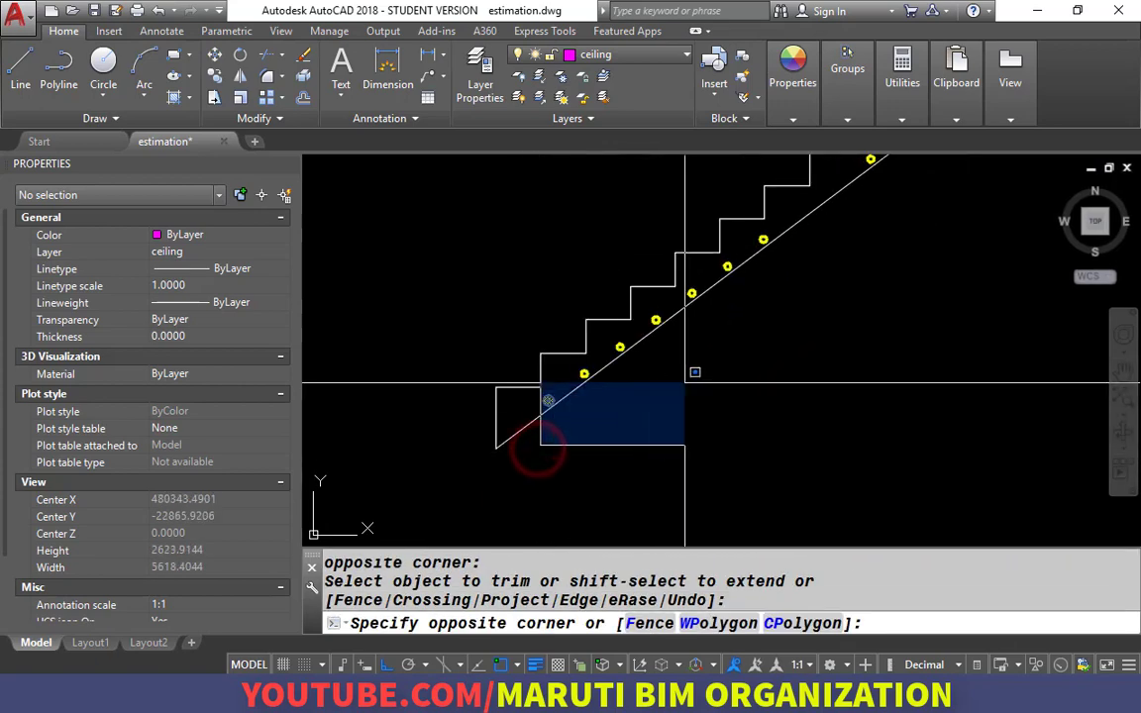
left_click(774, 362)
key("Return")
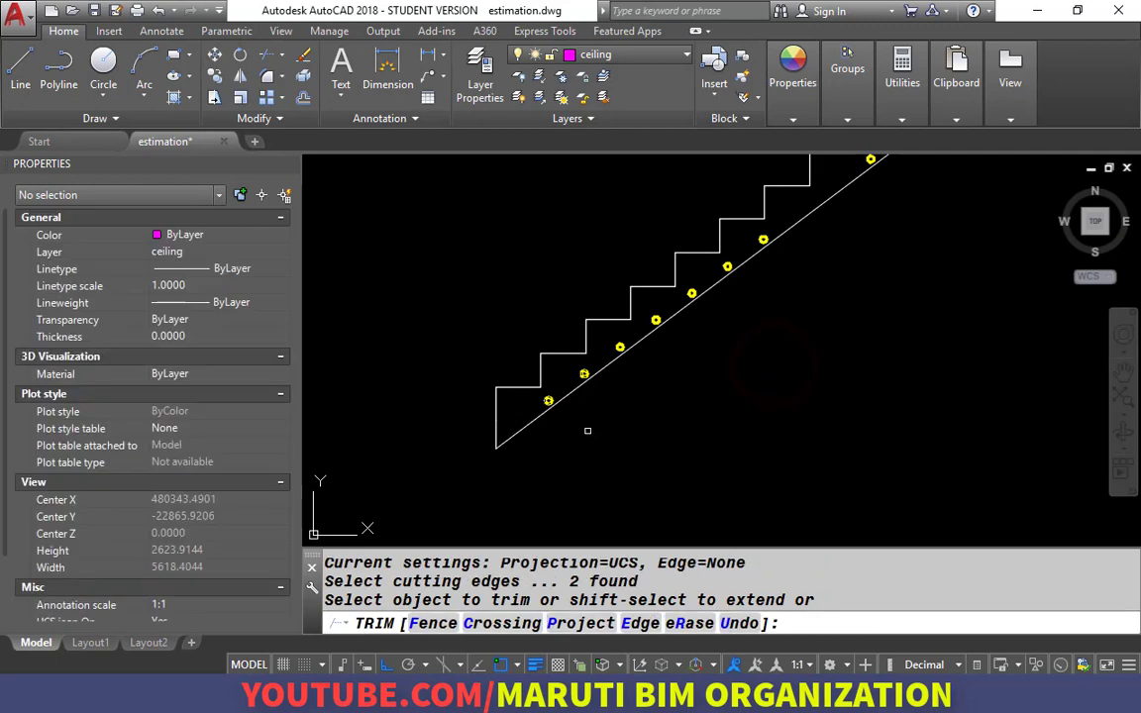
key("Escape")
Step: Erase the lowest remaining yellow distribution bar circle from the copied flight
left_click(543, 431)
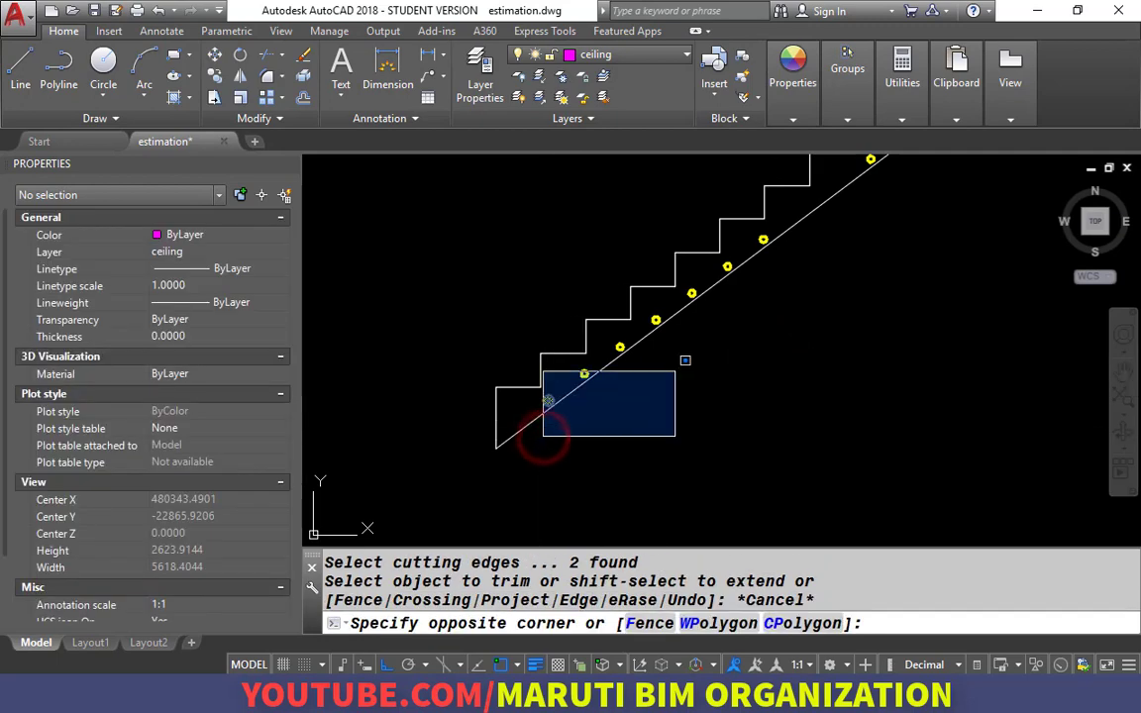
left_click(675, 371)
type("e")
key("Return")
Step: Select all circles similar to a distribution bar circle of the copied flight, excluding those inside the white-framed structural sheet
left_click(584, 374)
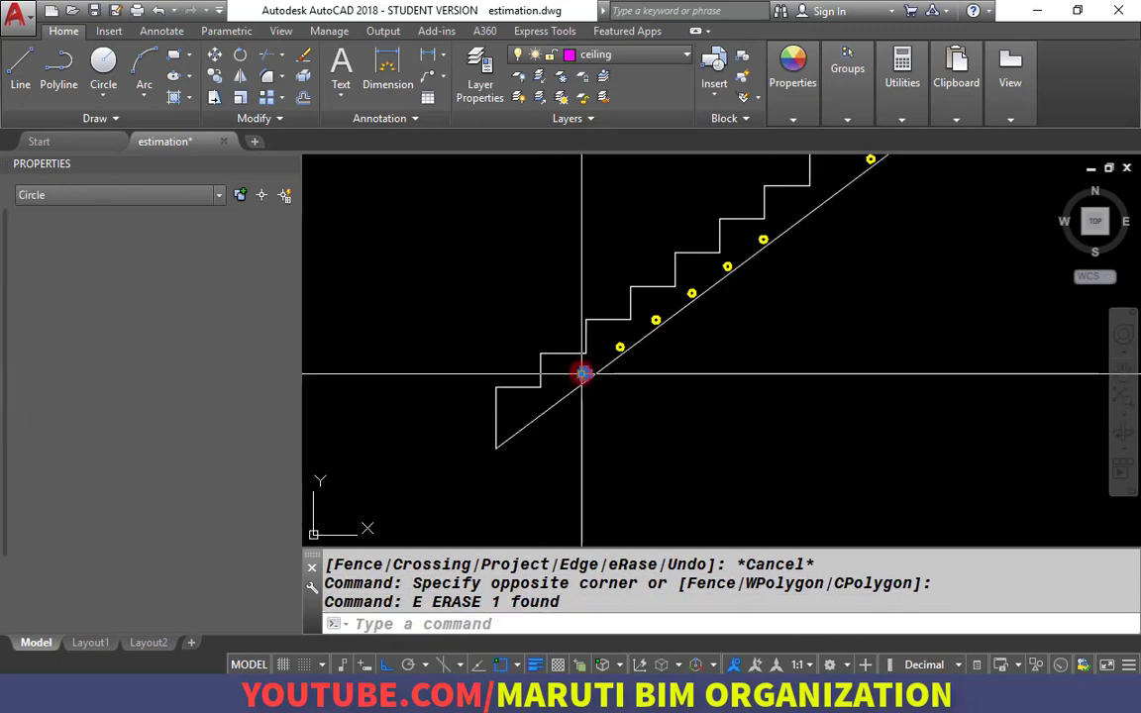
right_click(616, 438)
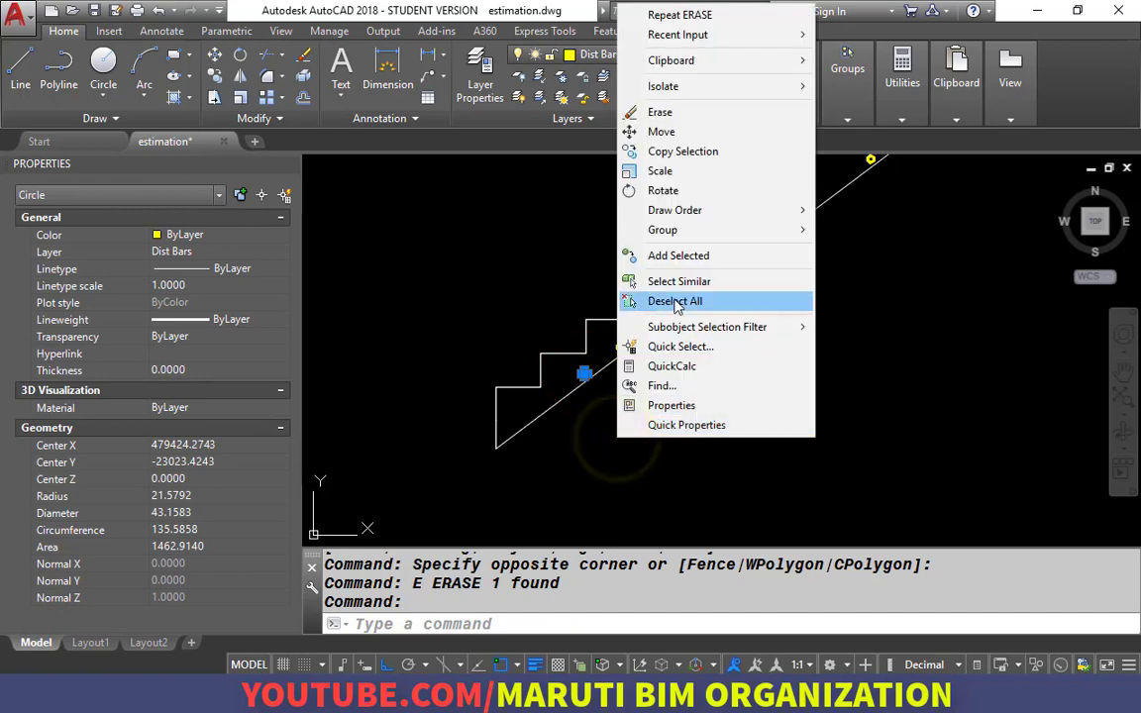
left_click(674, 282)
scroll(673, 288, "down", 6)
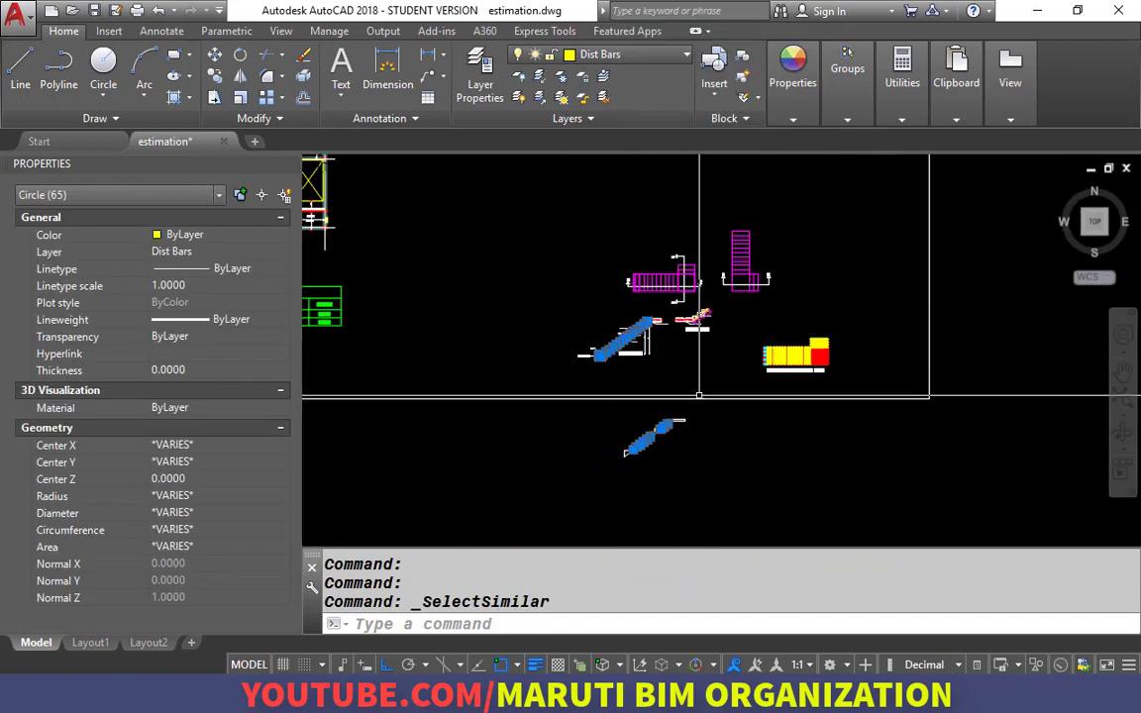
scroll(712, 386, "down", 2)
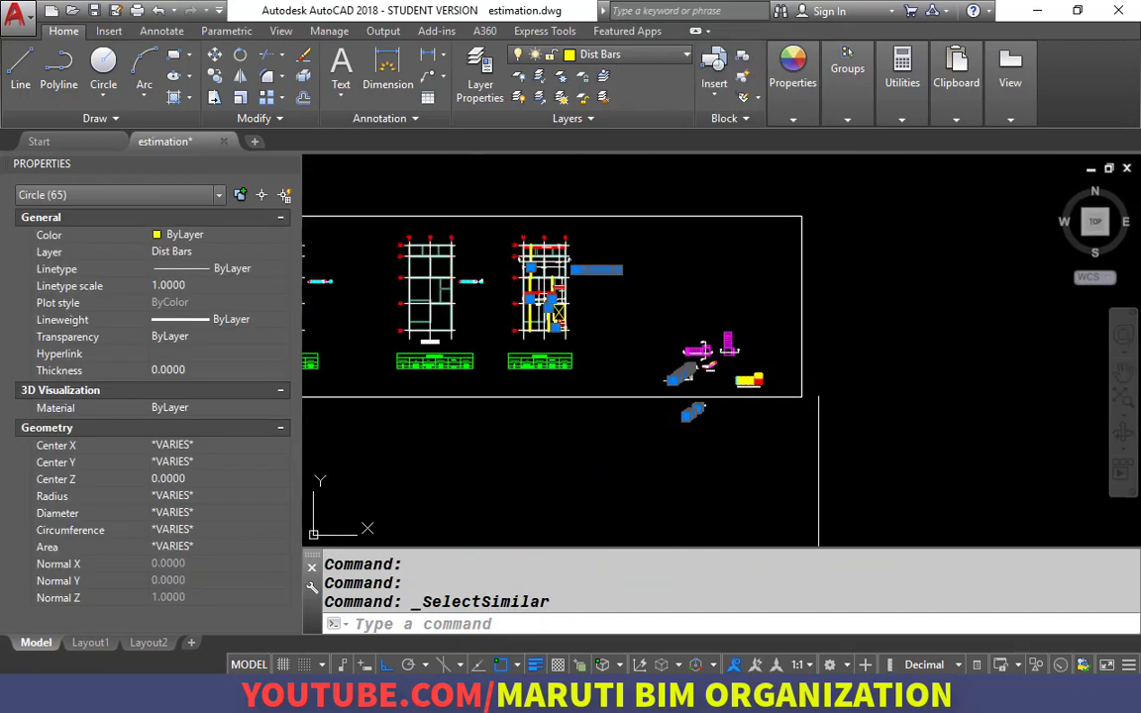
left_click(849, 392)
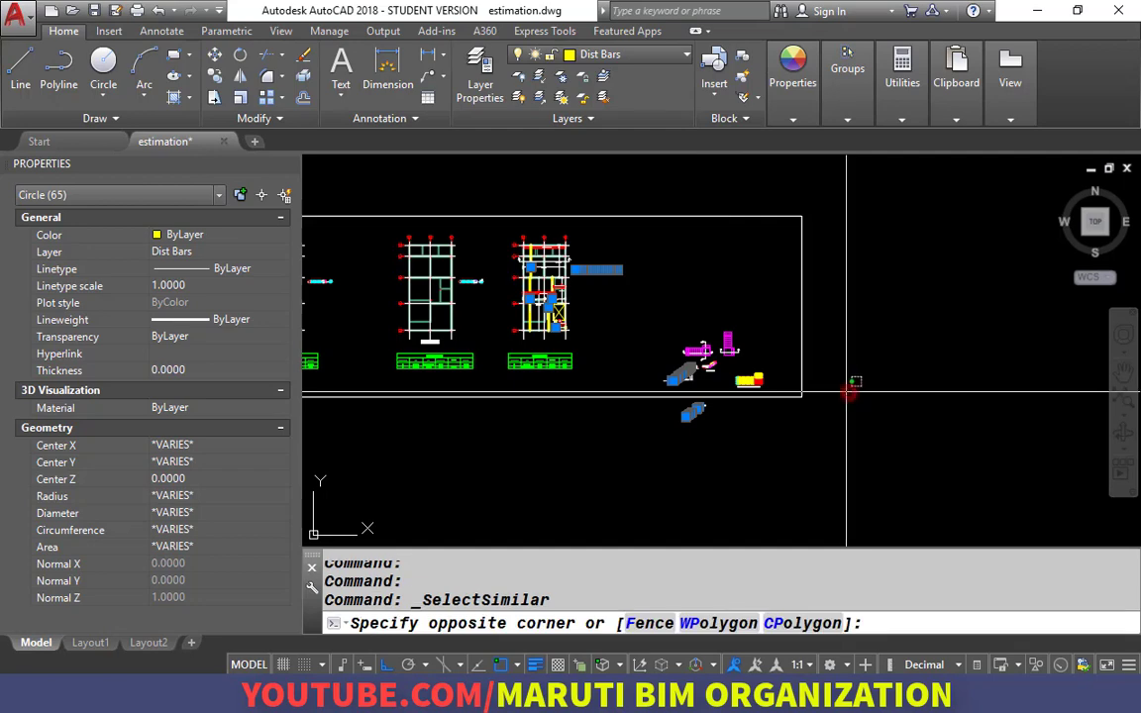
left_click(357, 199)
scroll(560, 395, "up", 2)
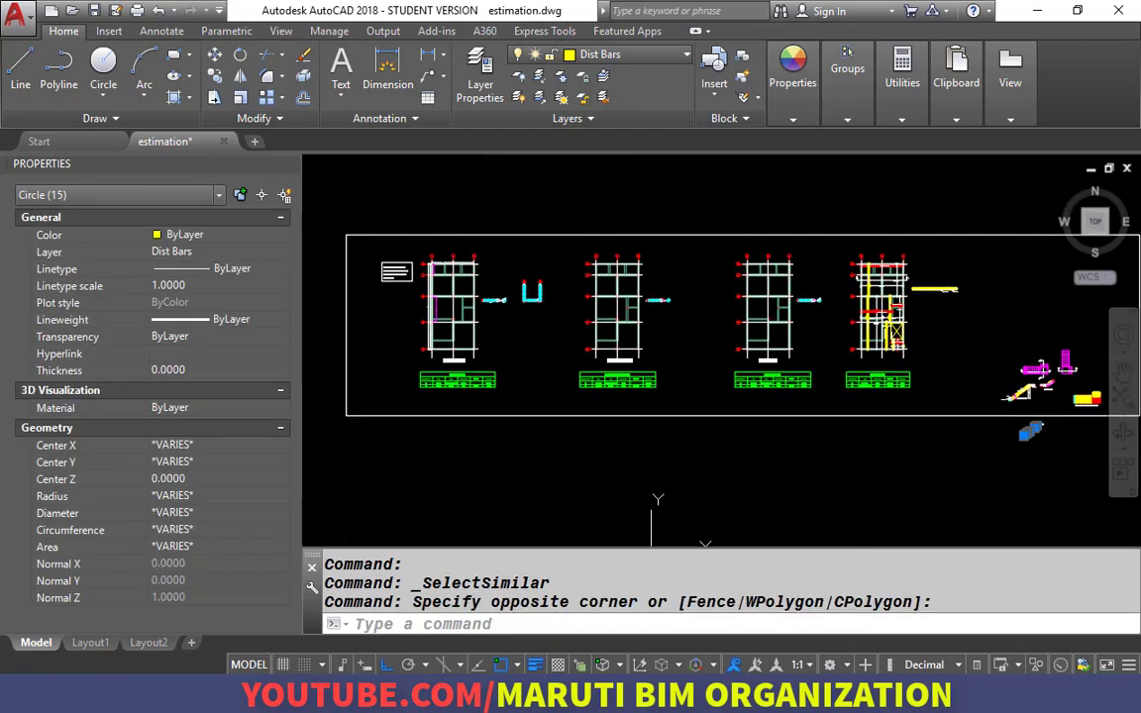
left_click(650, 458)
left_click(334, 209)
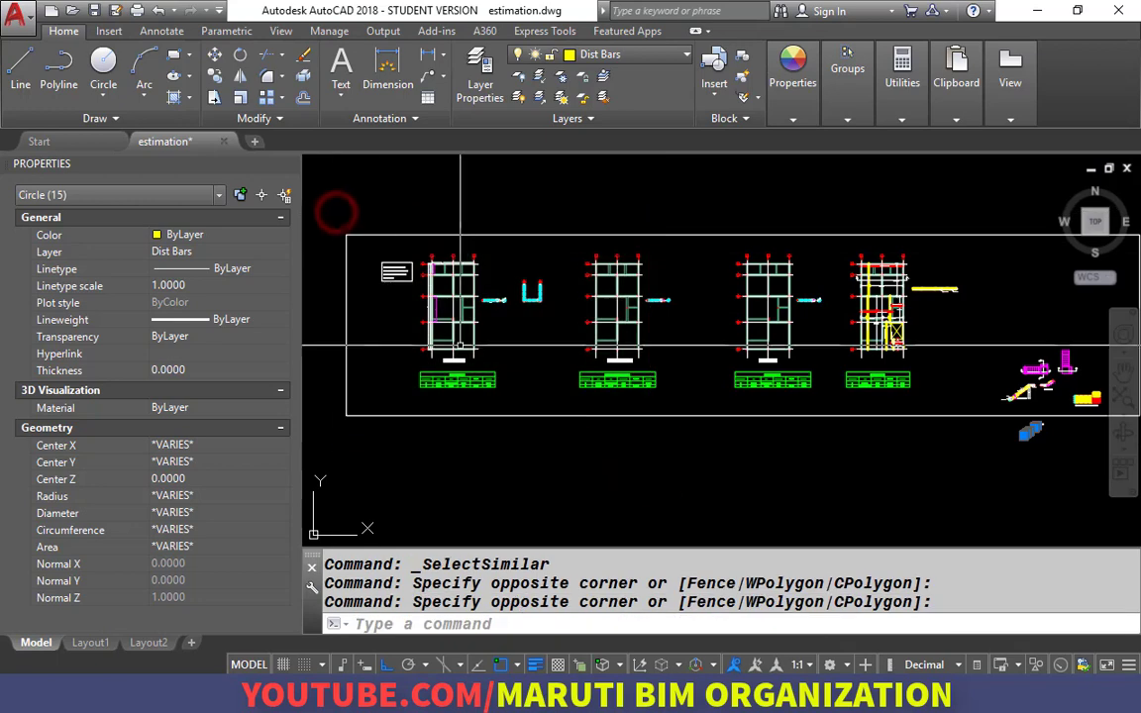
Step: Remove the bar circles in the other drawing sheets from the selection and erase the remaining ones from the copied flight
scroll(586, 430, "down", 3)
scroll(778, 475, "up", 3)
scroll(916, 426, "down", 5)
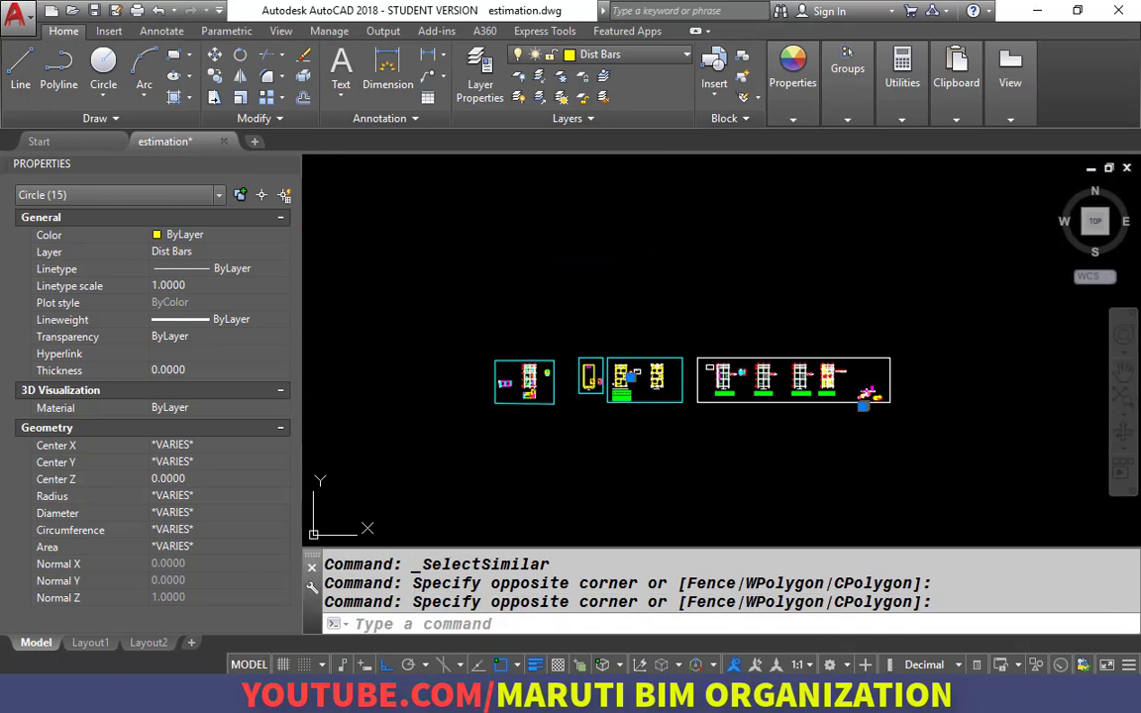
left_click(674, 443)
scroll(444, 294, "down", 2)
left_click(444, 293)
scroll(444, 293, "up", 5)
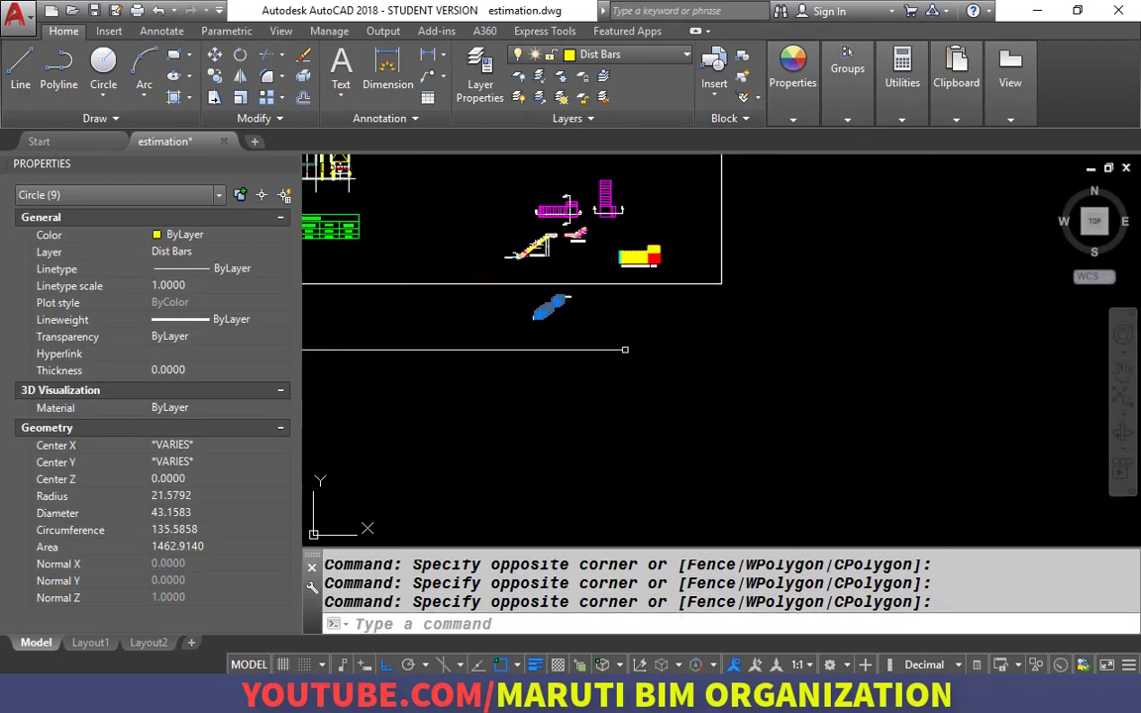
type("e")
key("Return")
scroll(739, 357, "up", 5)
scroll(693, 300, "down", 1)
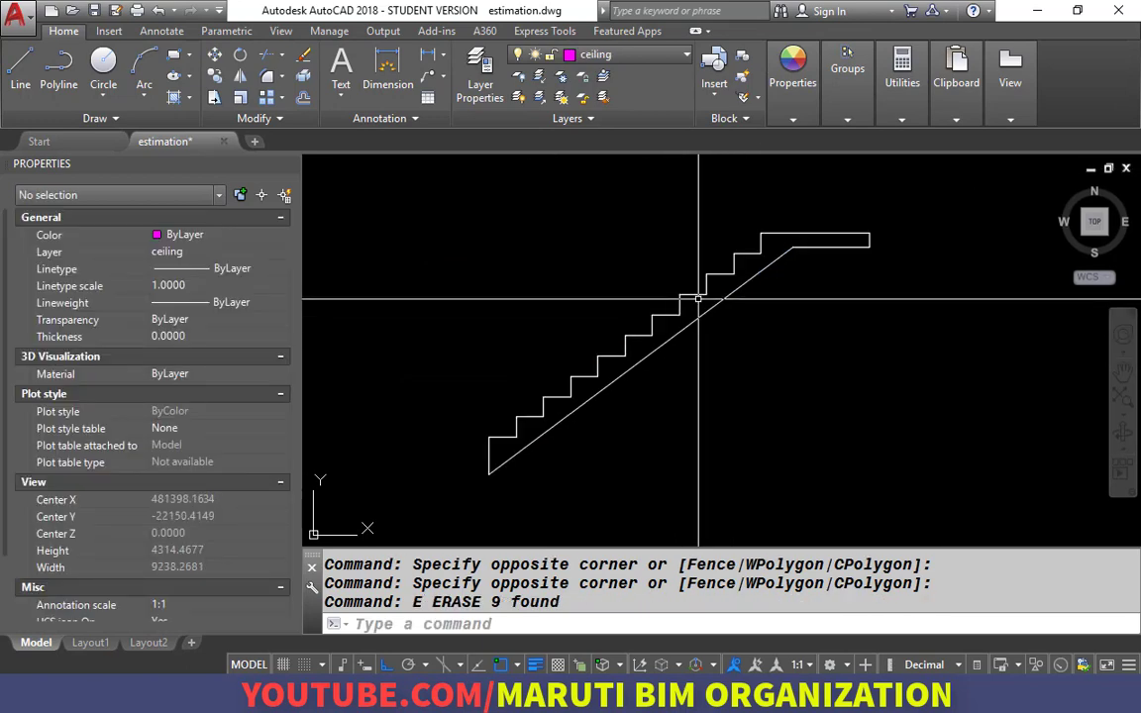
scroll(691, 308, "up", 1)
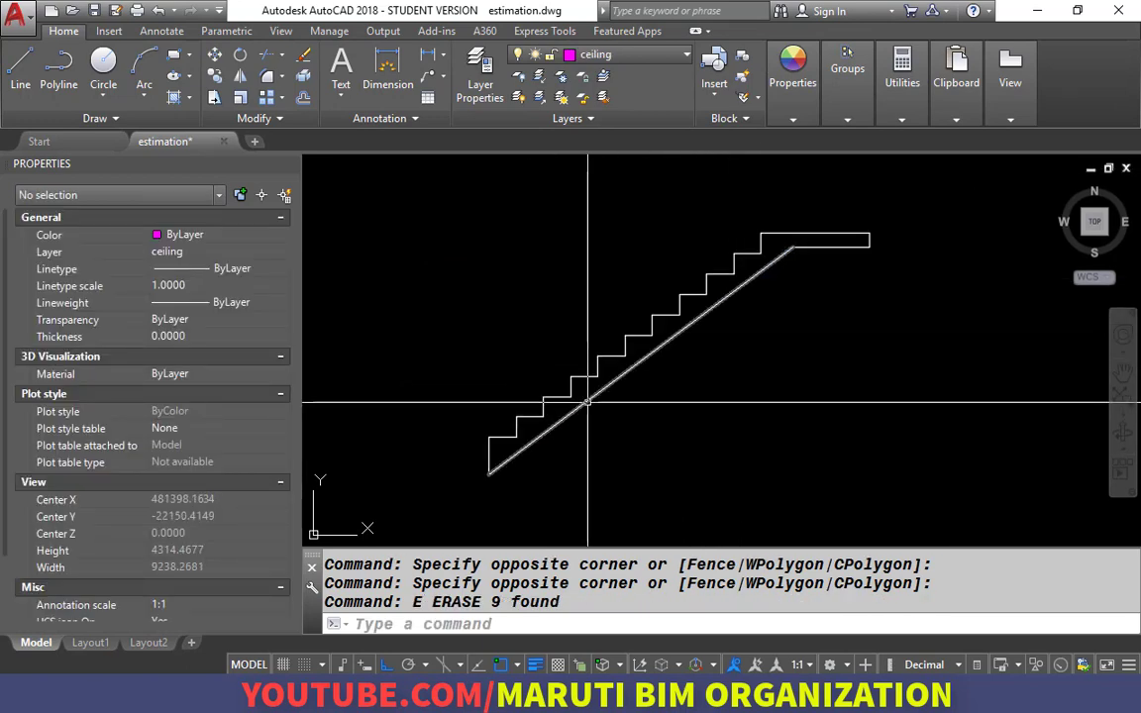
left_click(588, 402)
key("Escape")
key("Escape")
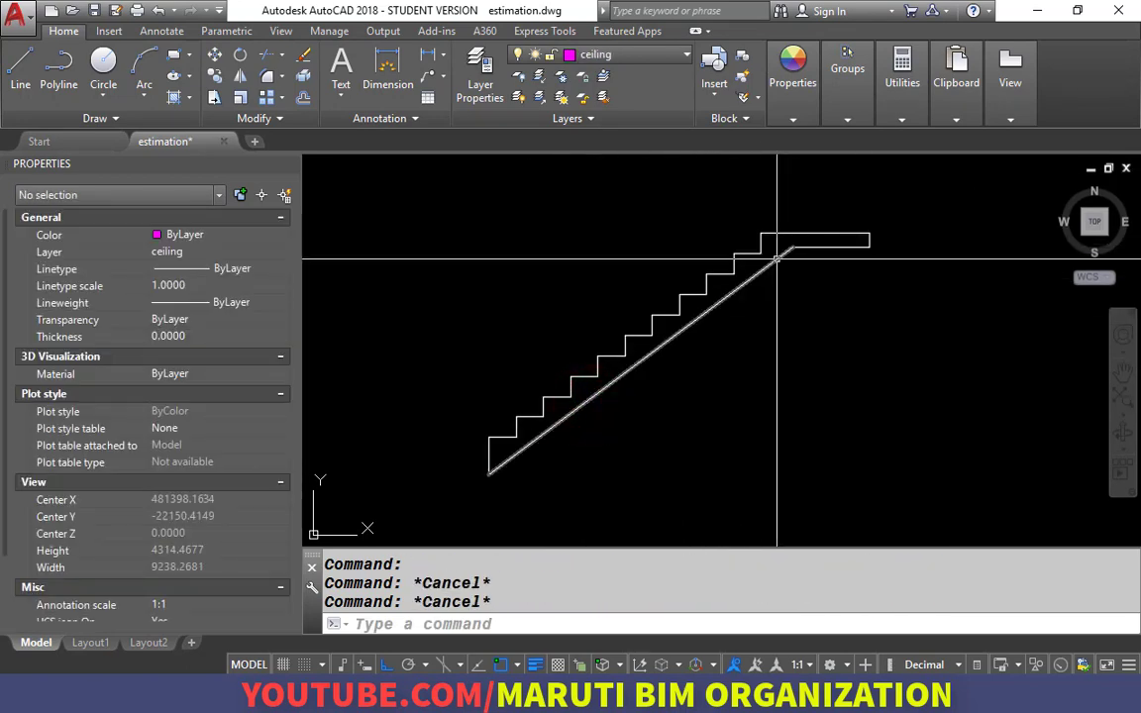
Step: Create a closed boundary polyline from an internal point of the copied flight and landing outline
type("b")
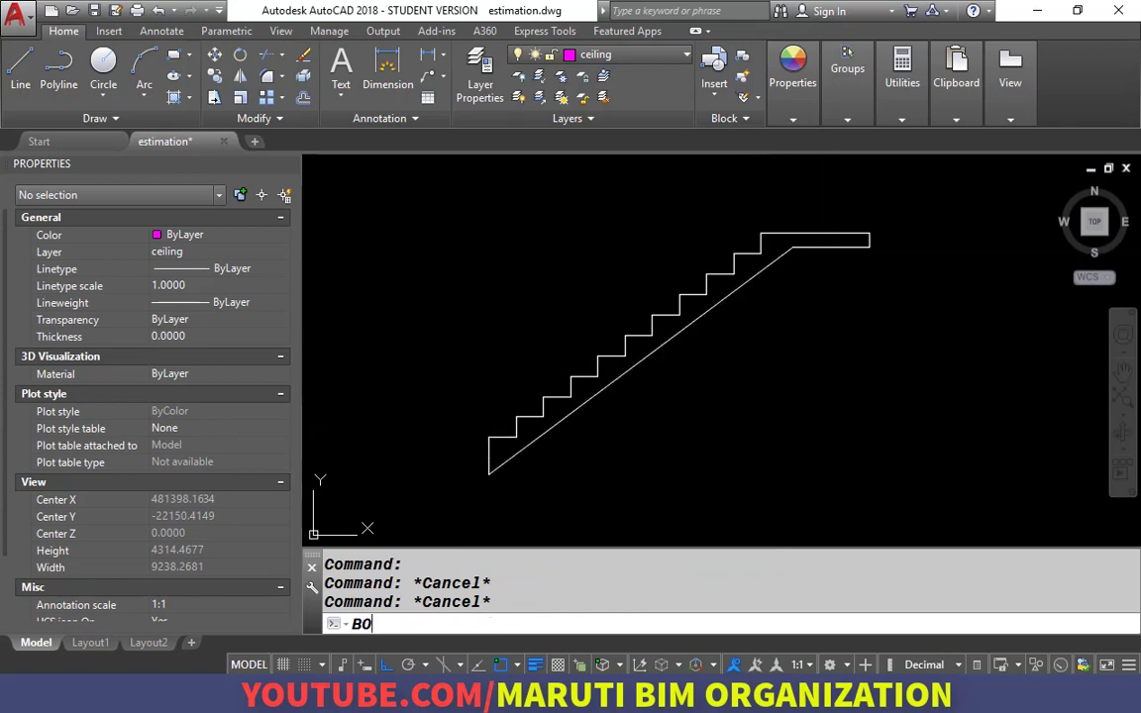
type("o")
key("Return")
left_click(369, 105)
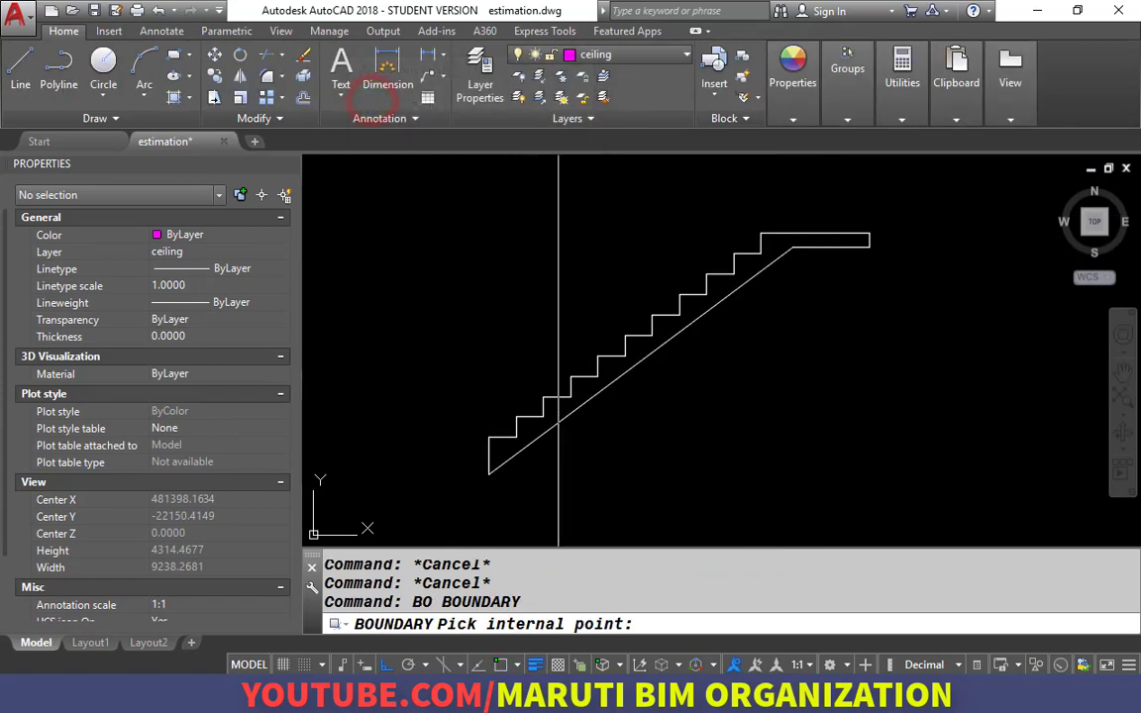
left_click(642, 348)
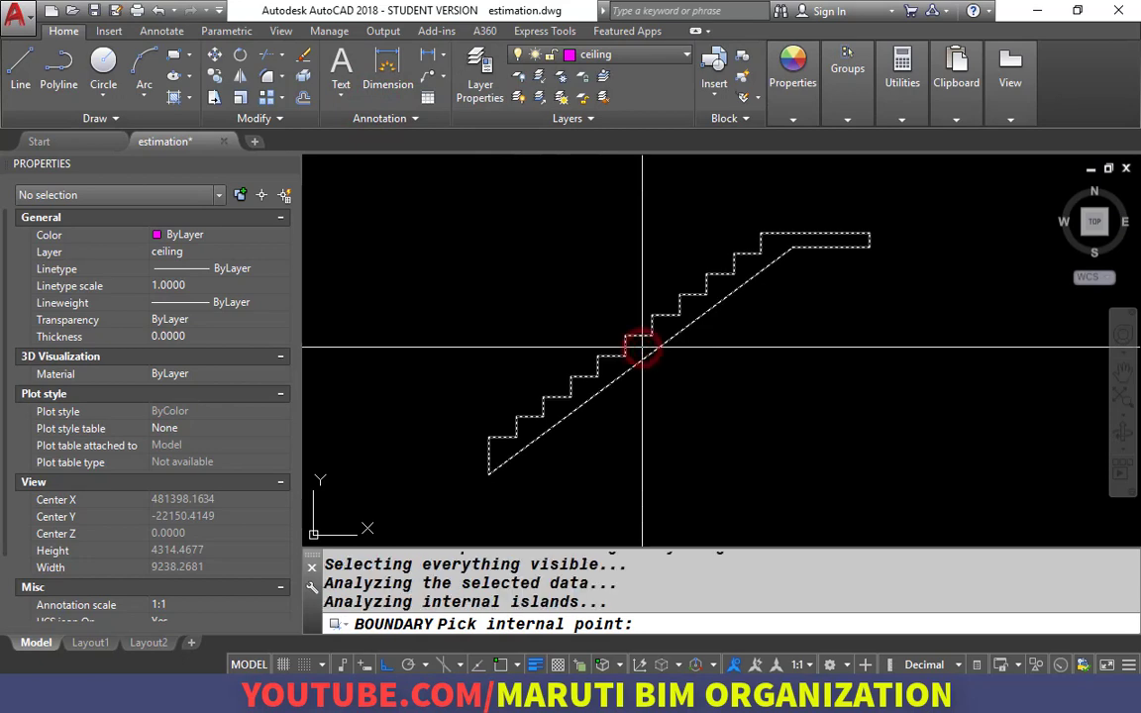
key("Return")
Step: Move the new boundary polyline to the right of the white section outline and select it to show its area
left_click(649, 354)
scroll(572, 349, "down", 2)
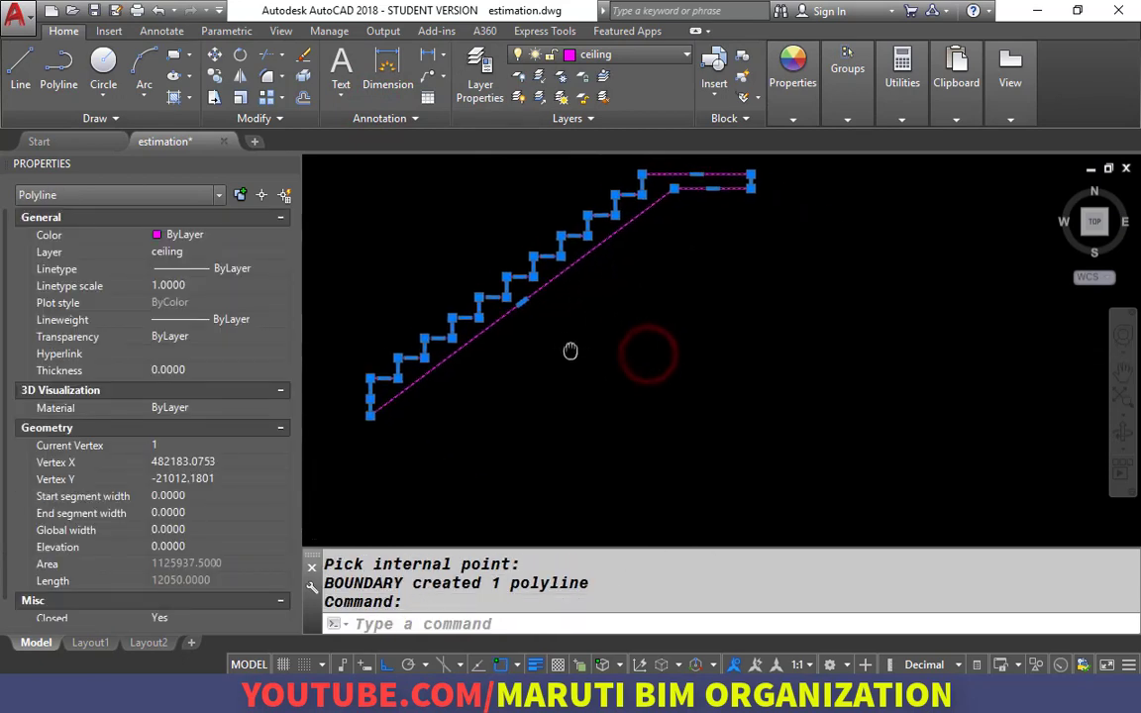
scroll(565, 337, "down", 3)
type("m")
key("Return")
left_click(571, 341)
left_click(752, 382)
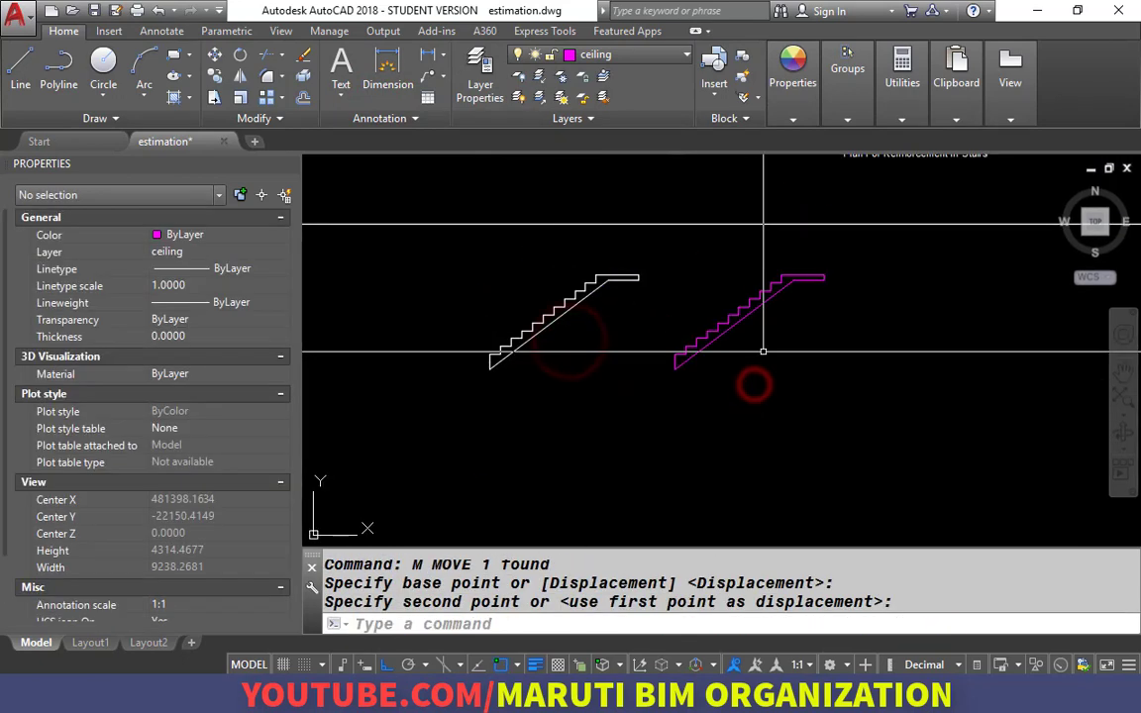
left_click(739, 318)
left_click(661, 349)
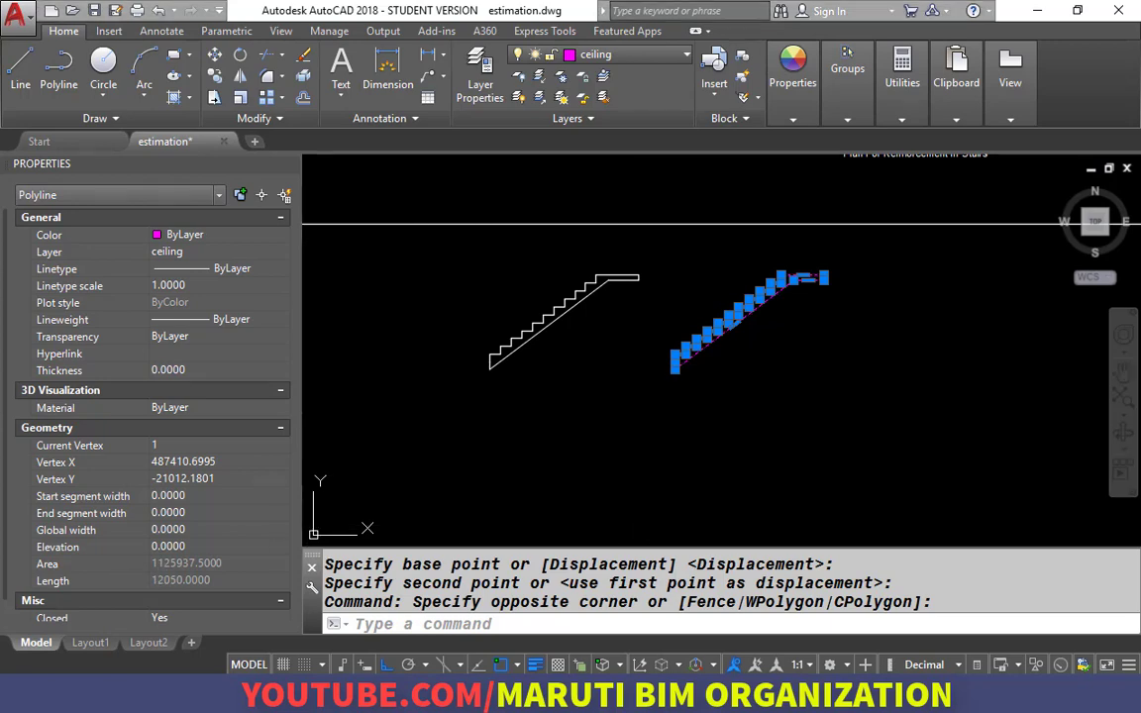
Step: Switch to the Excel sheet and replace item 2's description in B9 with "CONC. FOR FLIGHT 1 & LANDING"
key("alt+Tab")
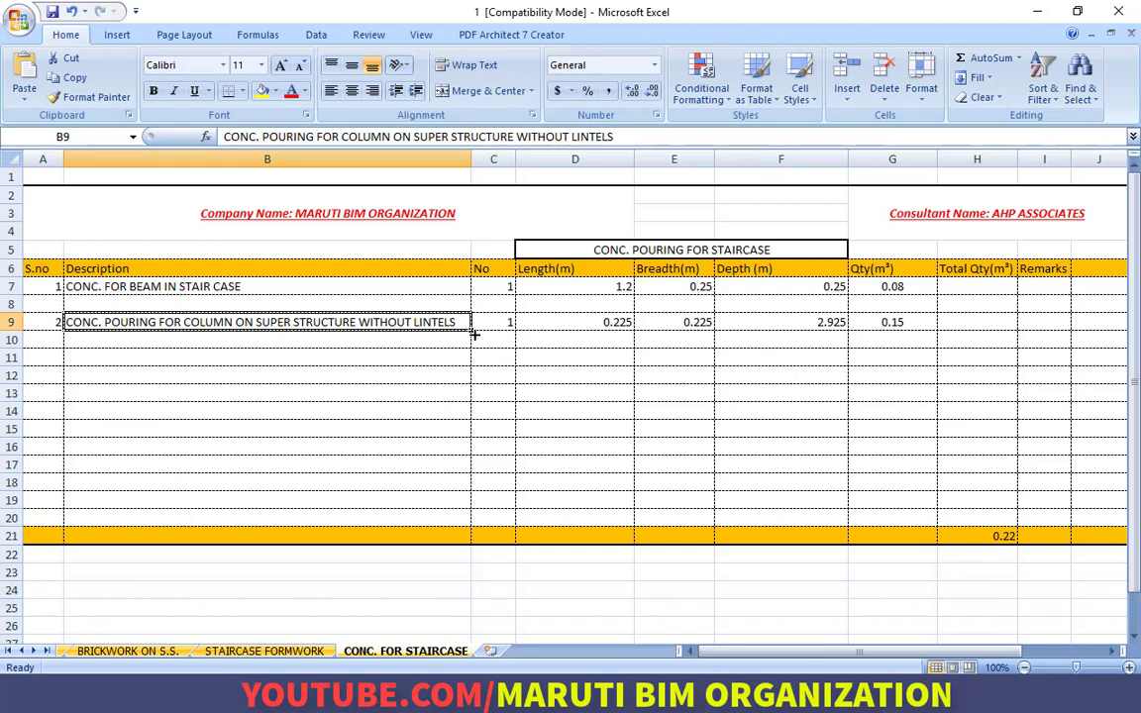
type("CONC. FOR FLIGHT 1 & LANDING")
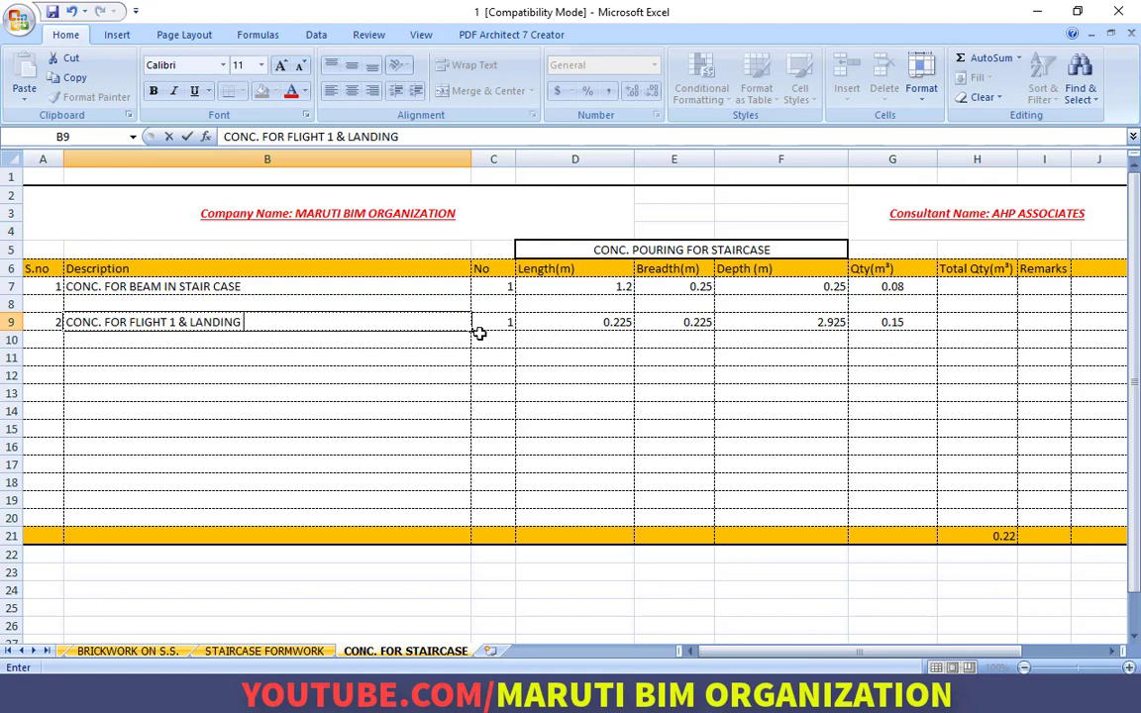
key("Tab")
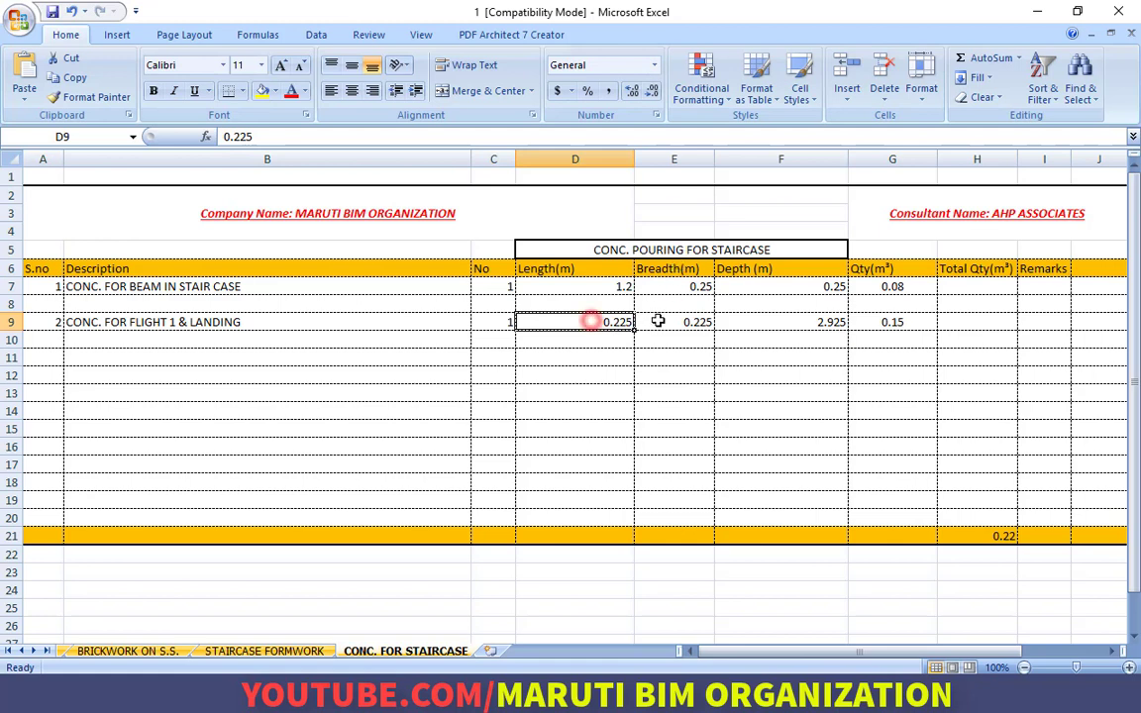
Step: Merge and center the length and breadth cells D9:E9 of the flight 1 row, keeping only the leftmost value
left_click(480, 99)
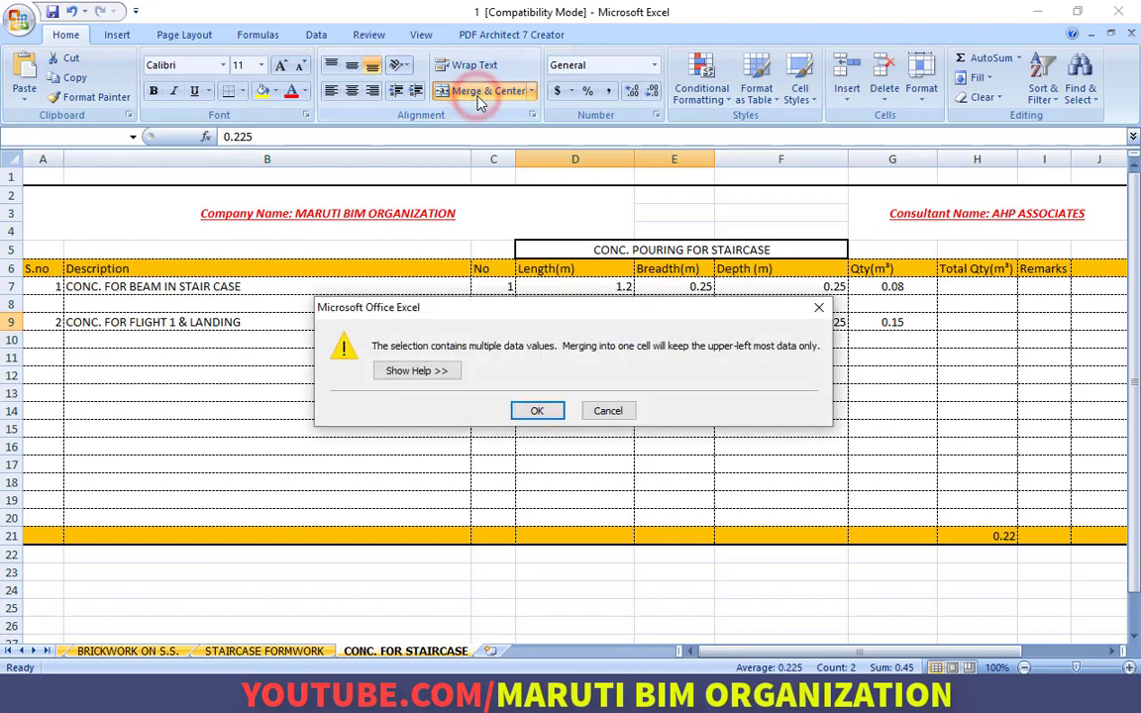
left_click(539, 411)
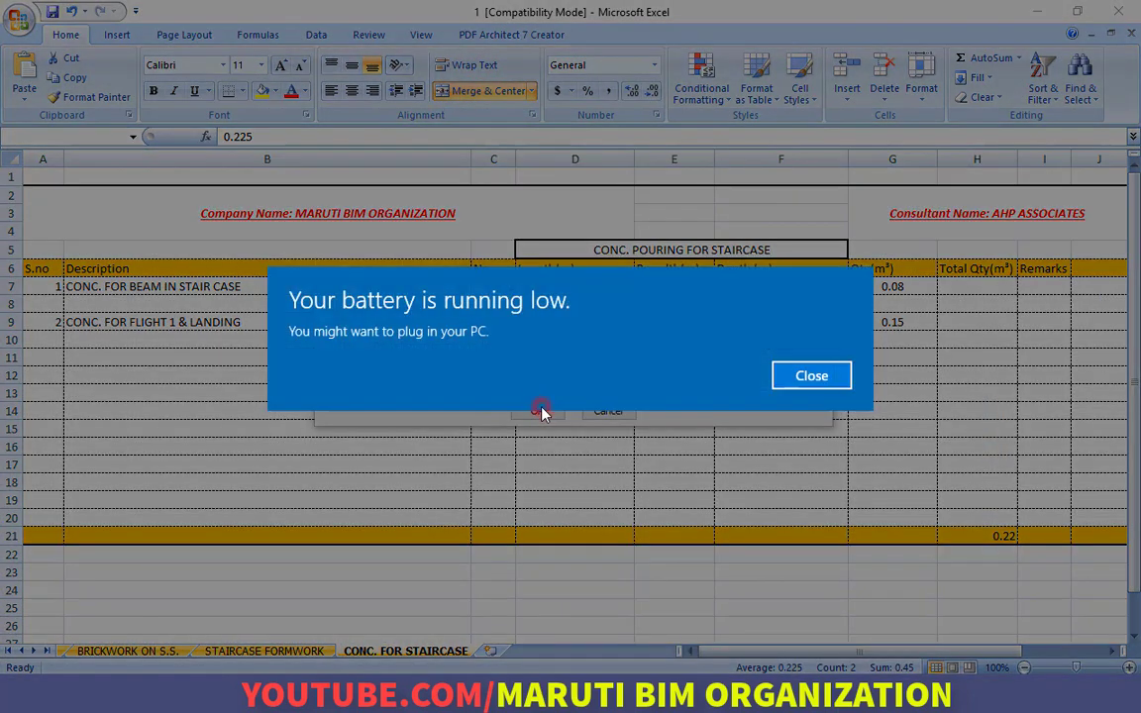
left_click(782, 382)
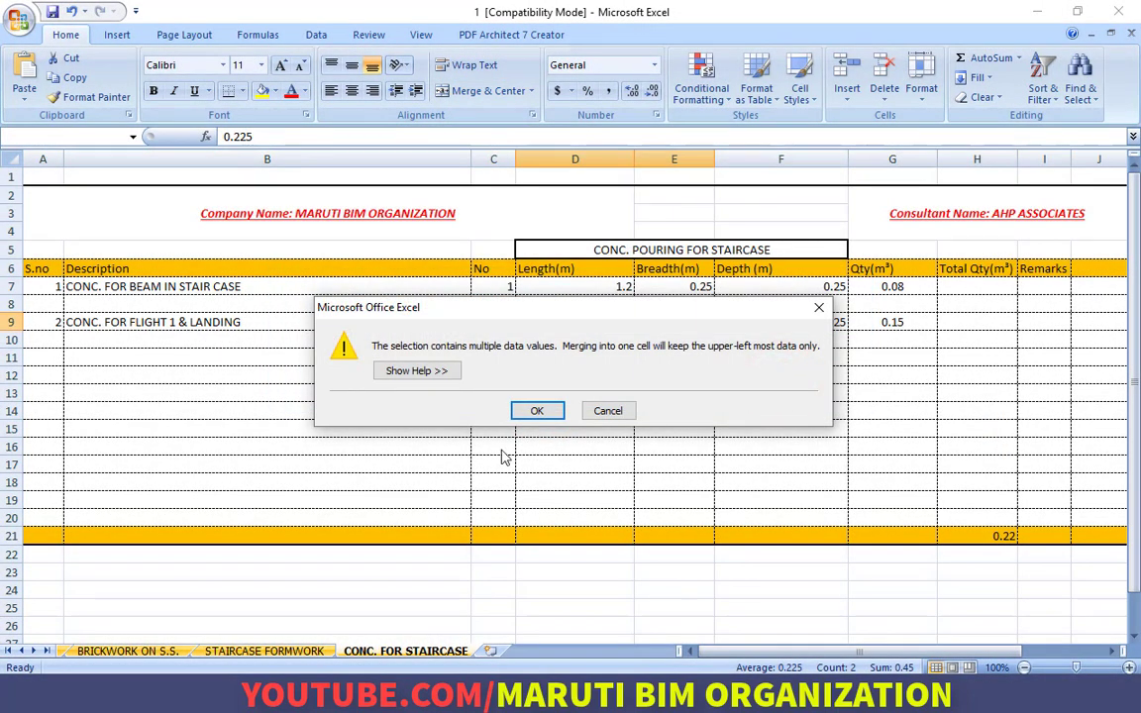
left_click(530, 410)
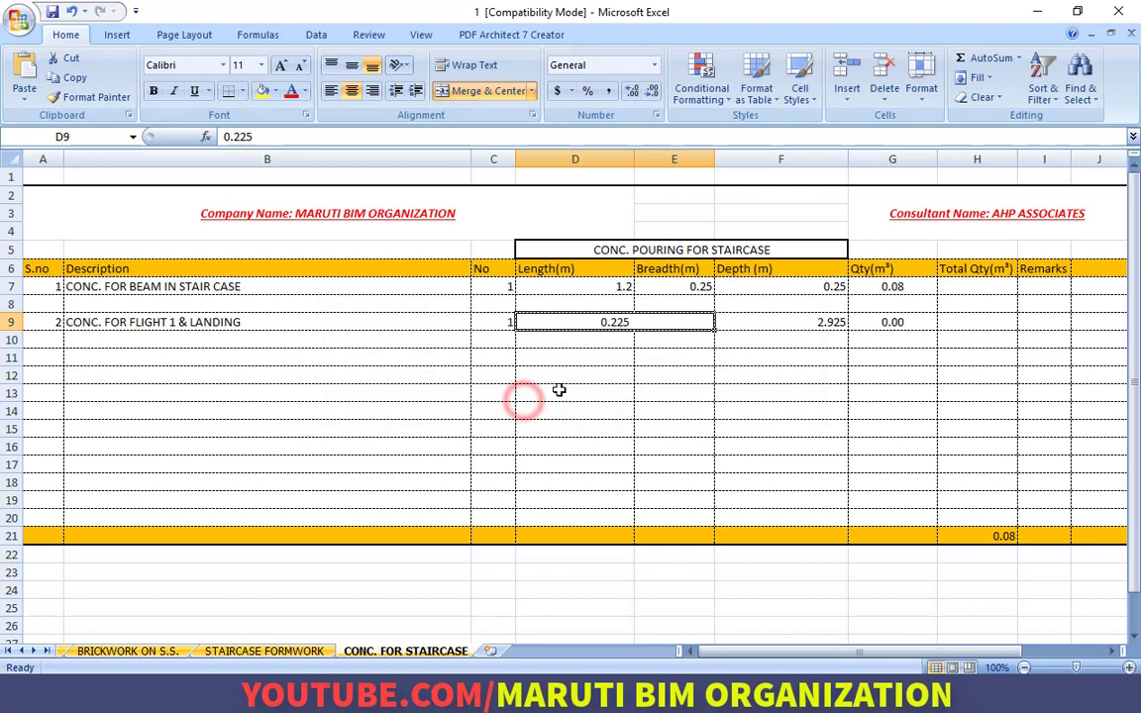
Step: Apply the custom number format " A = " ##.## to the merged cell D9 of the flight 1 row
right_click(584, 322)
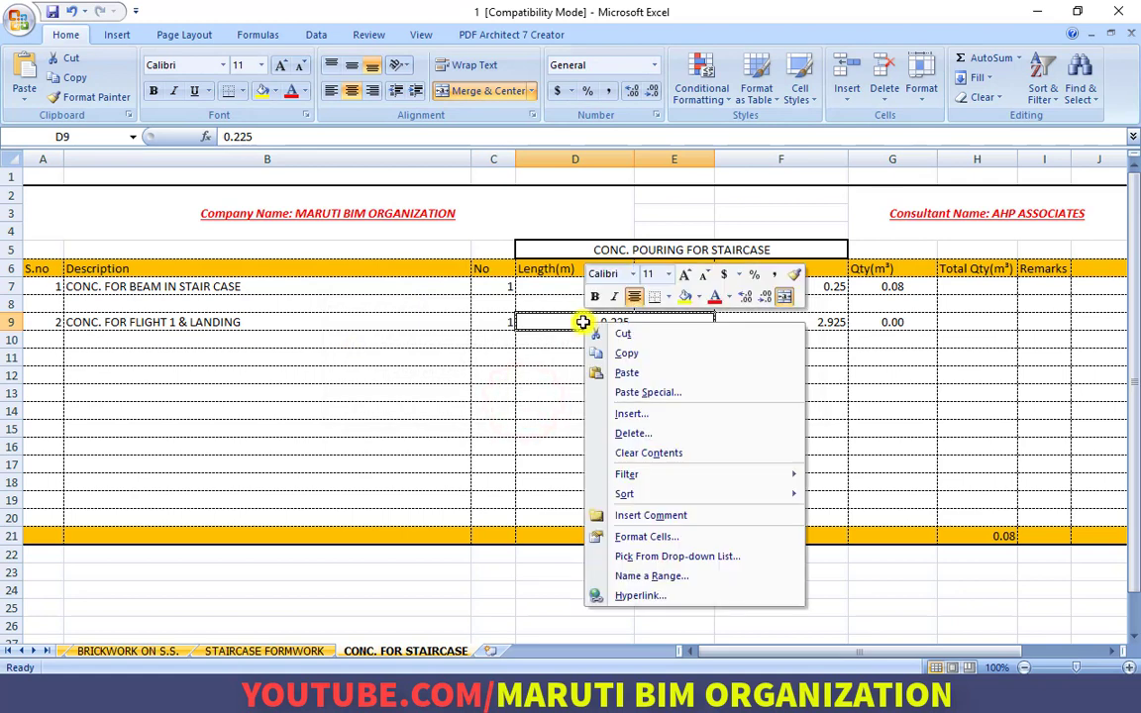
left_click(646, 538)
left_click(479, 472)
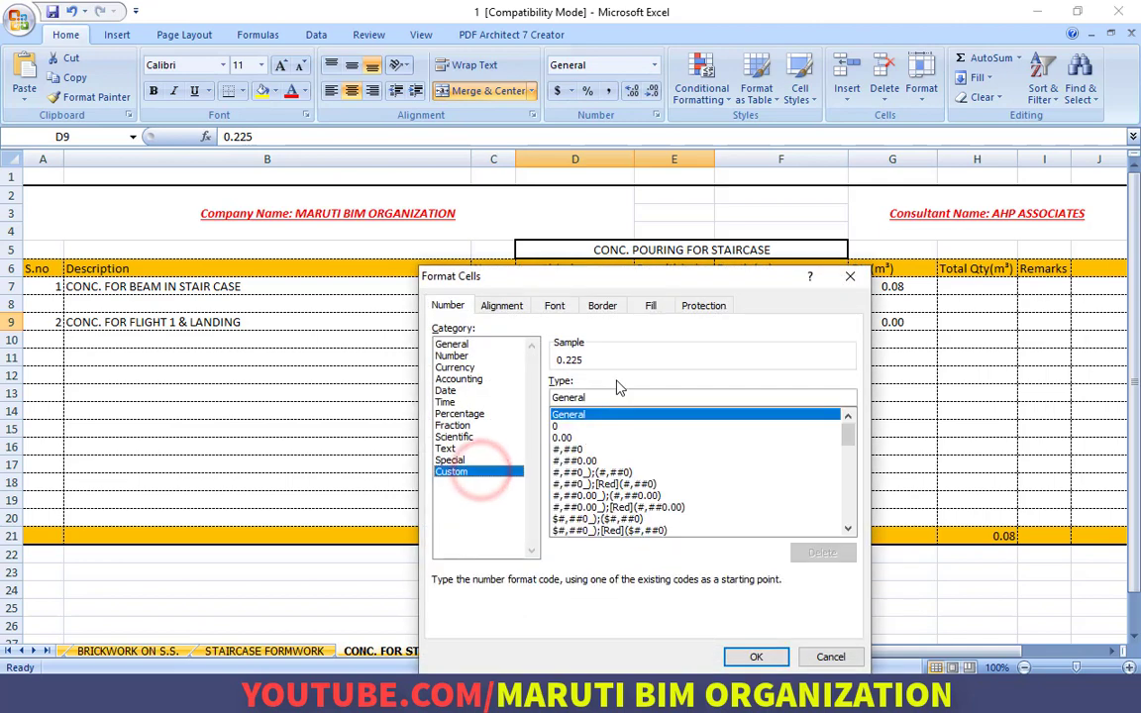
double_click(616, 396)
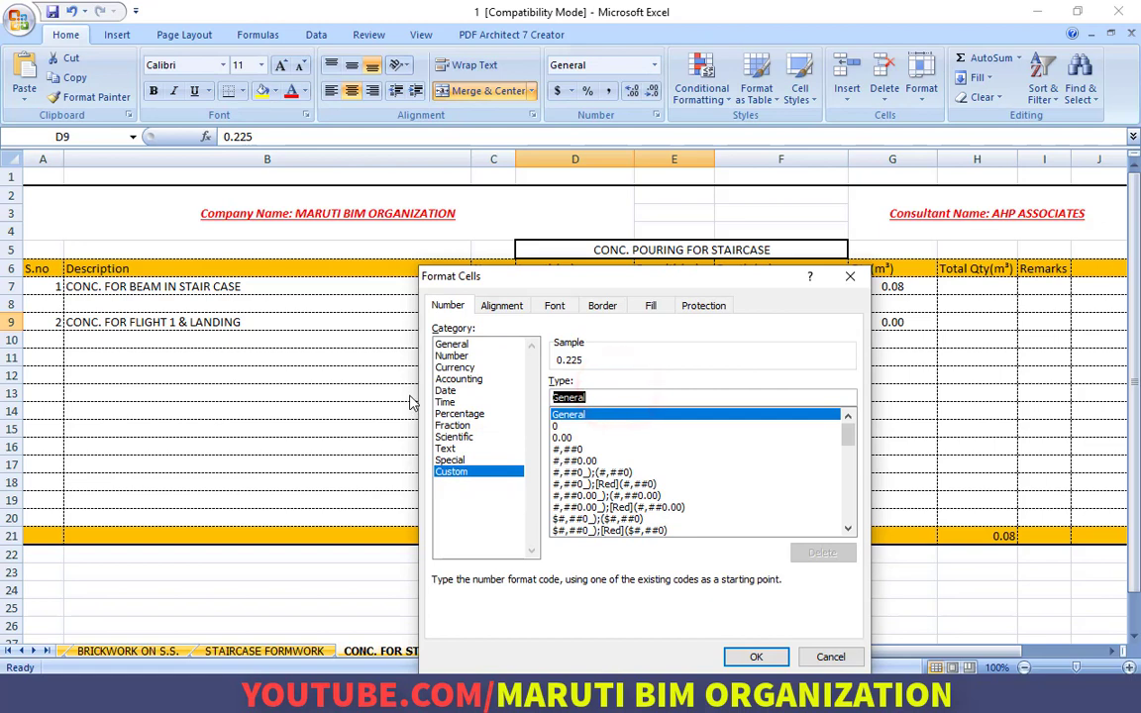
type("A = \"##.##")
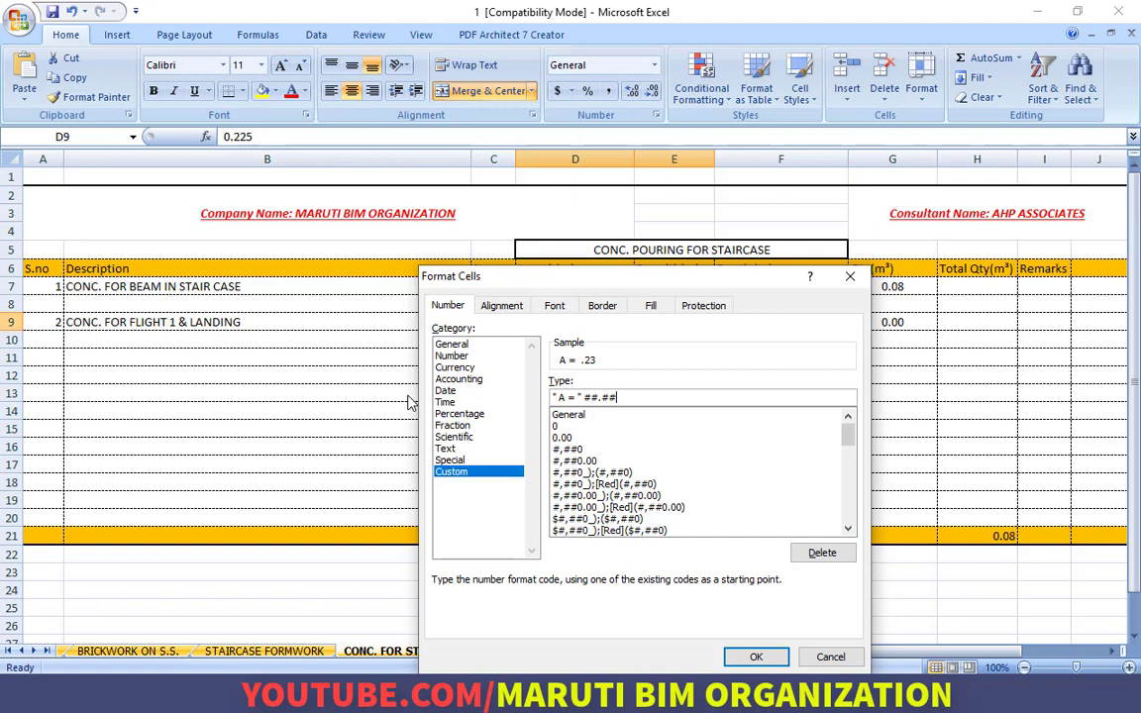
key("Return")
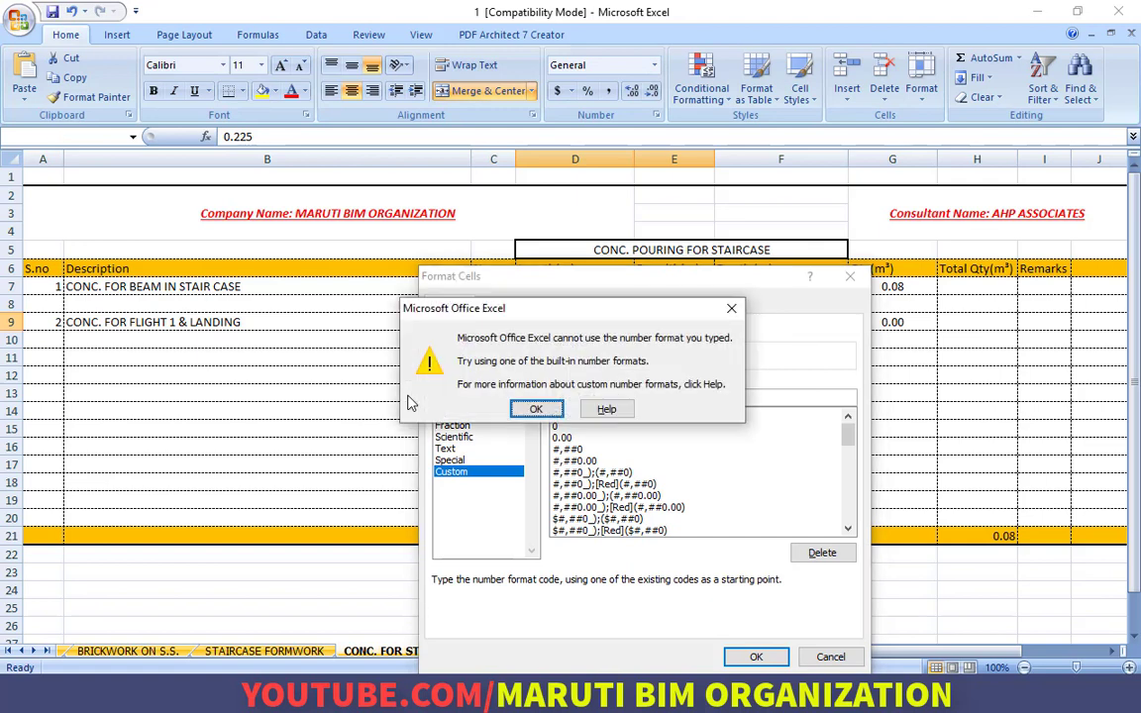
key("Return")
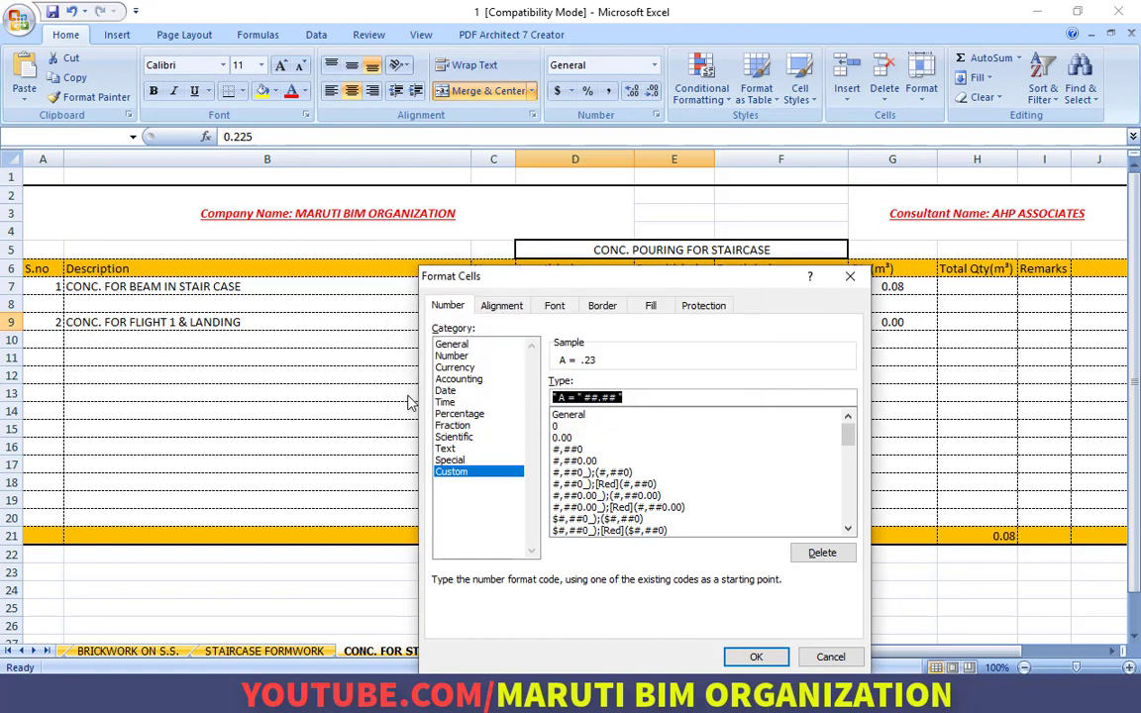
key("End")
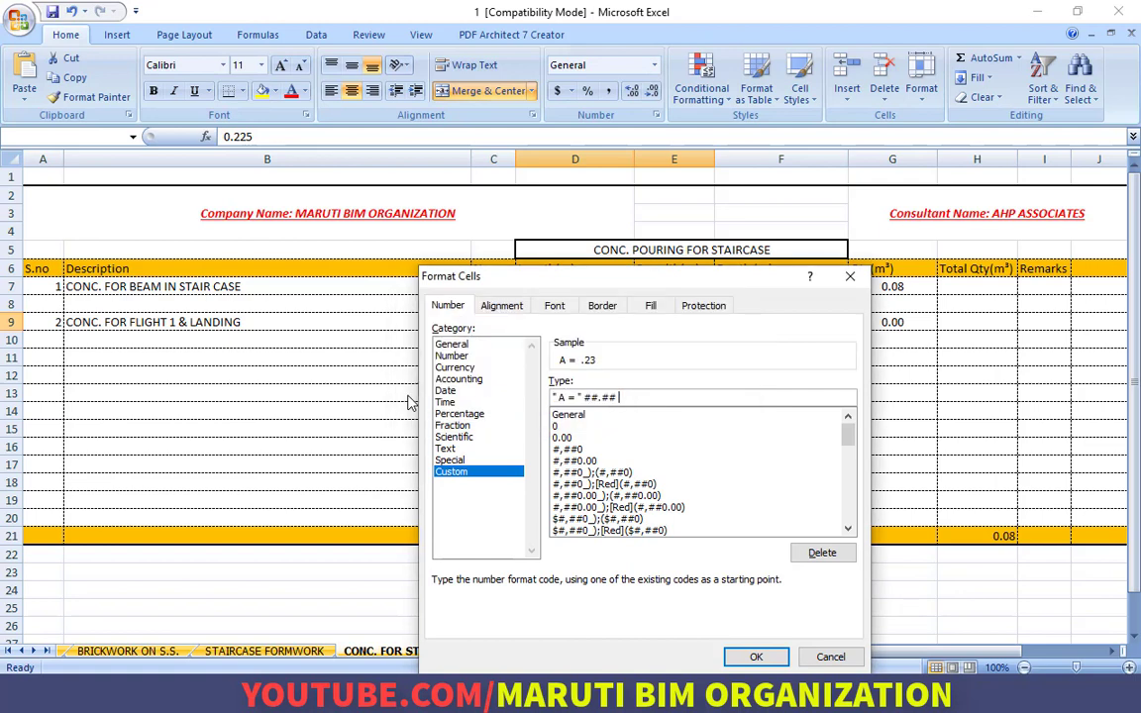
key("Return")
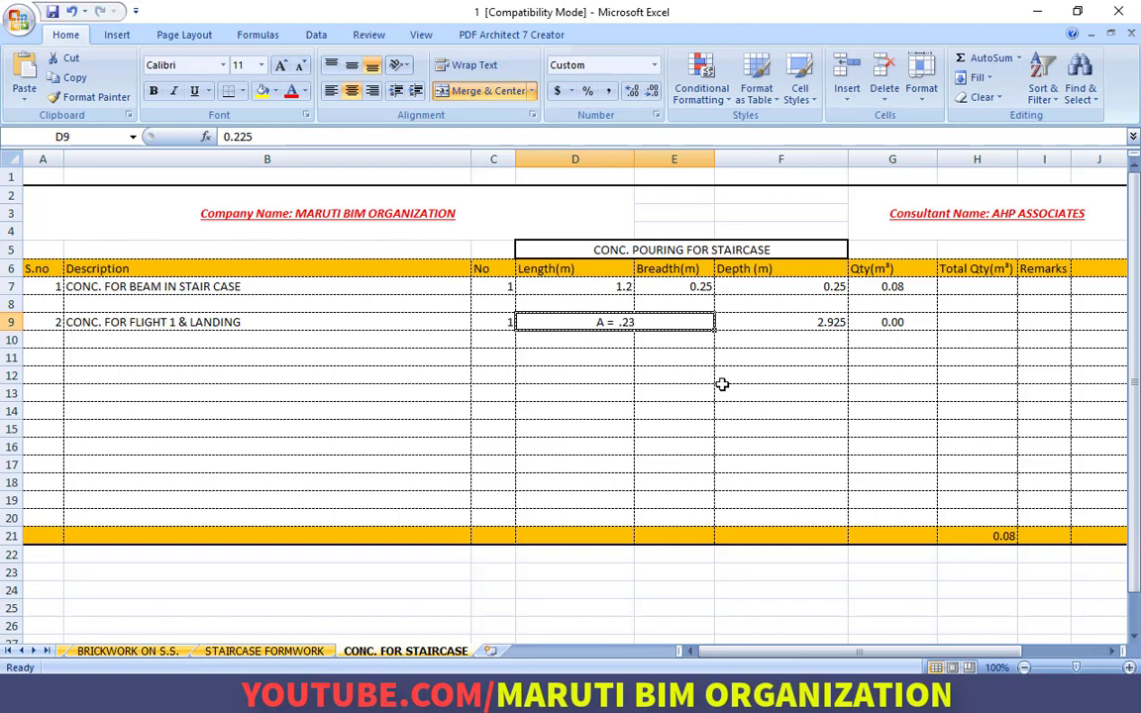
Step: Enter an area of 1.125 in the merged cell D9 and a depth of 1.2 in F9 for flight 1
type("1")
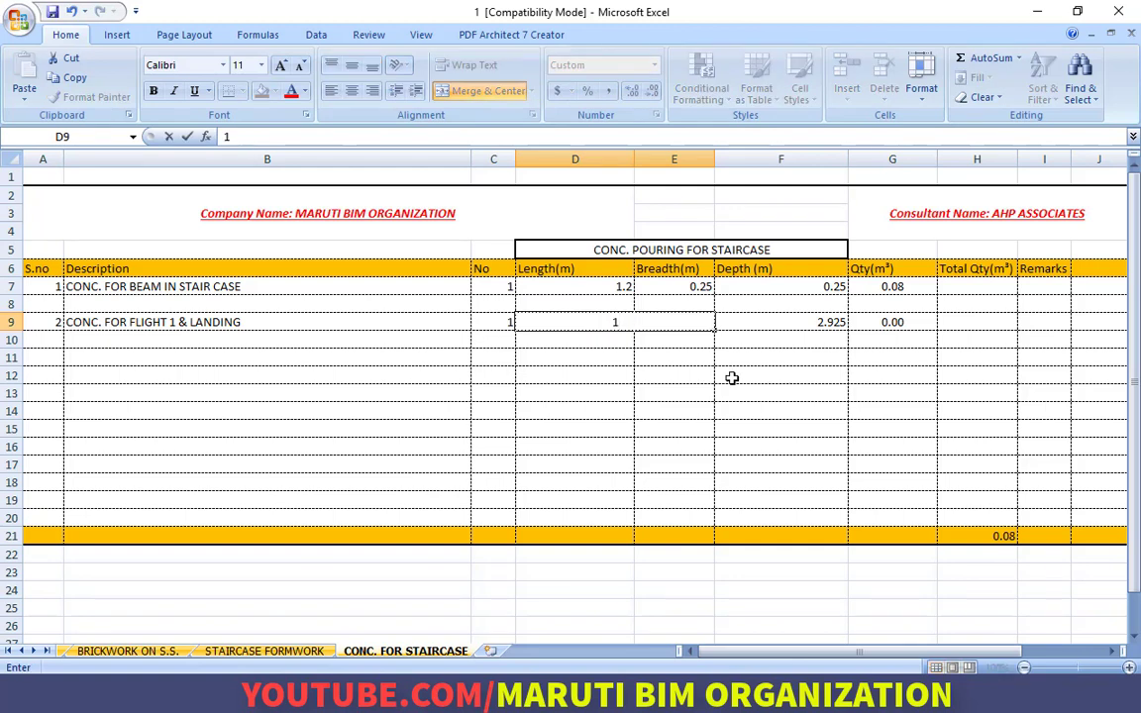
type(".125")
key("Tab")
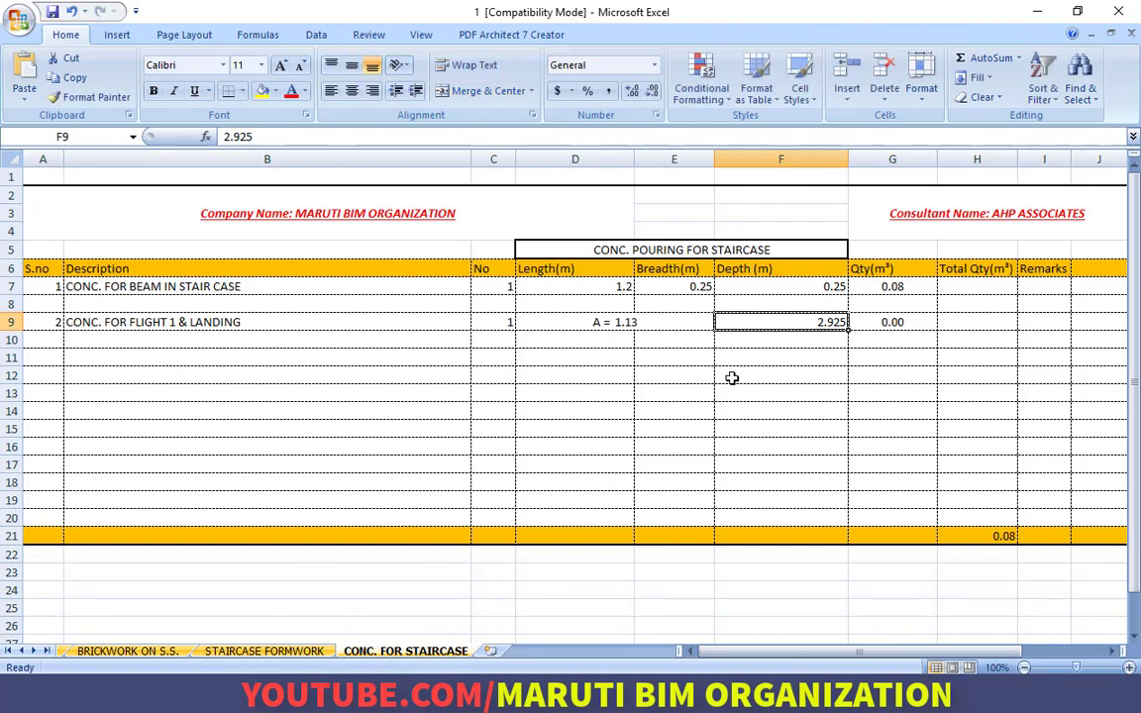
type("1.2")
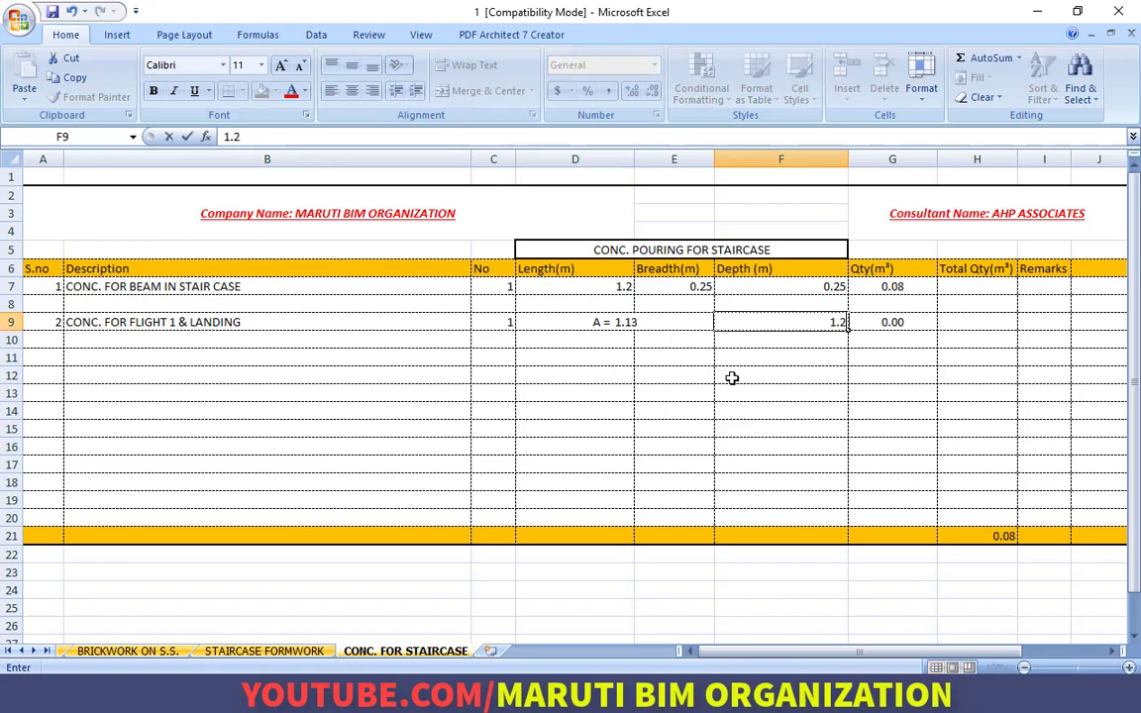
key("Tab")
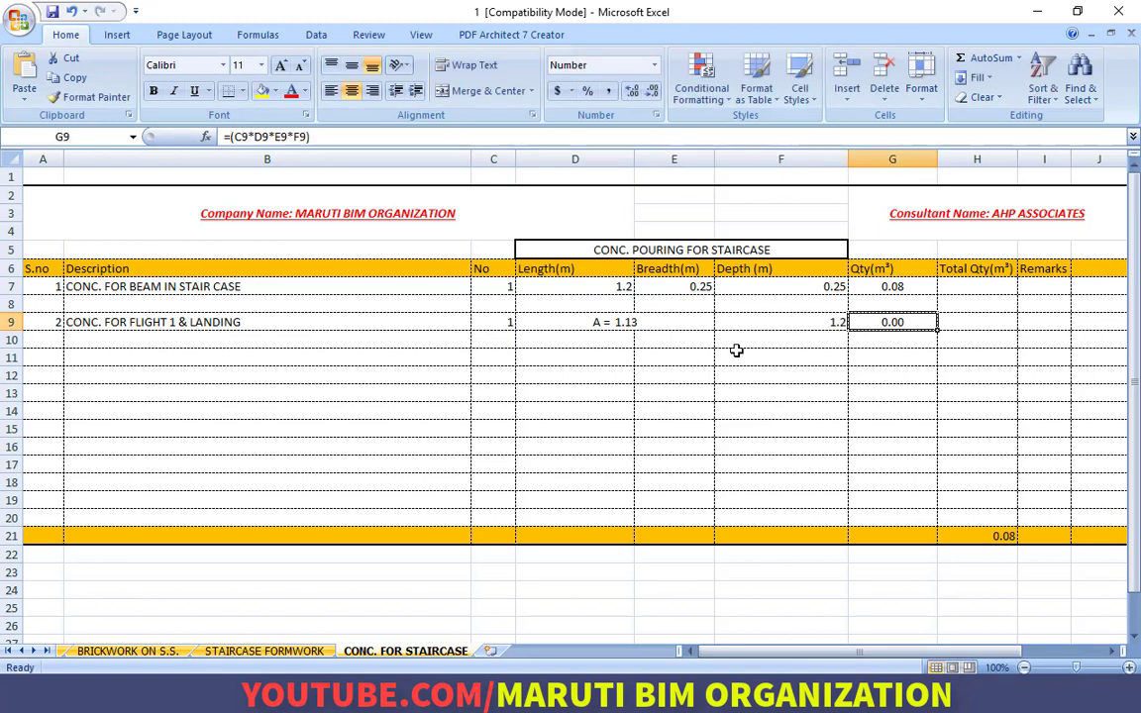
Step: Replace the quantity formula in G9 with =C9*D9*F9, multiplying number, area and depth for flight 1 and landing
left_click(694, 322)
left_click(752, 319)
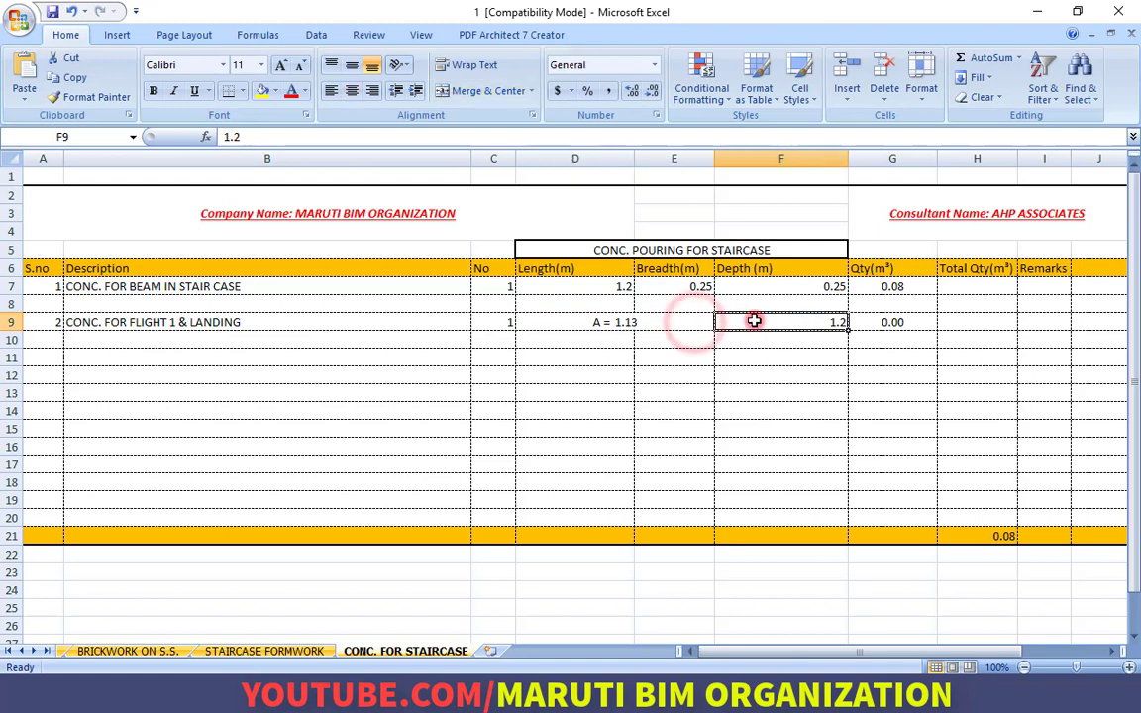
left_click(887, 322)
type("=")
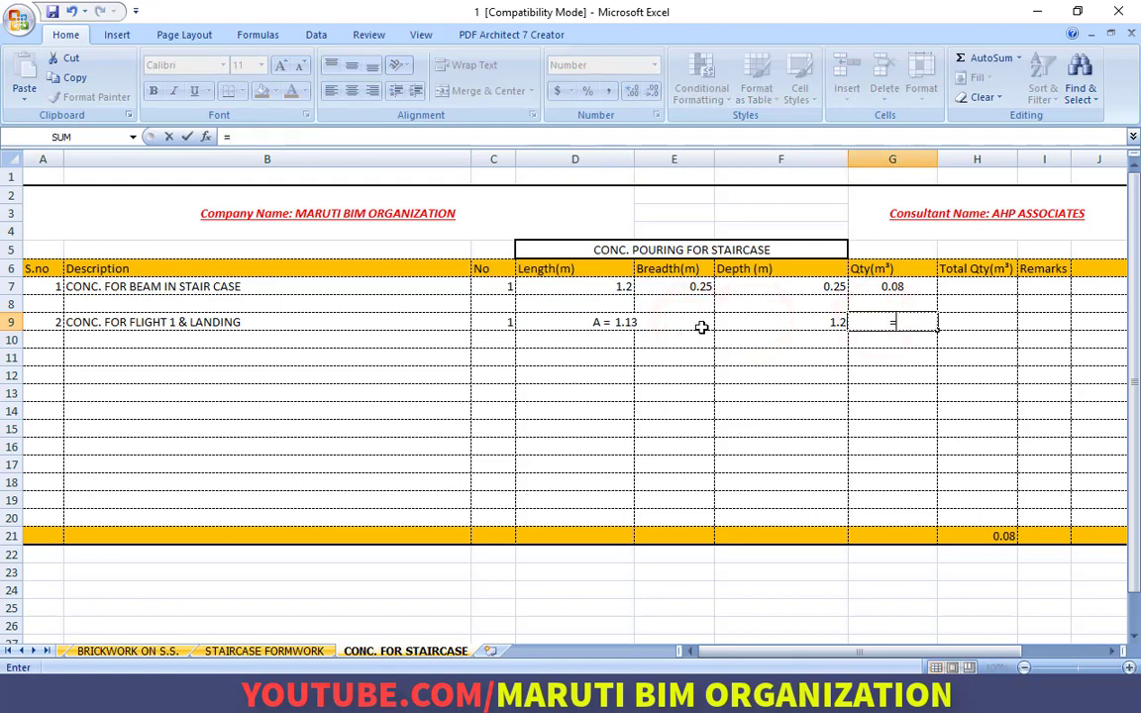
left_click(507, 325)
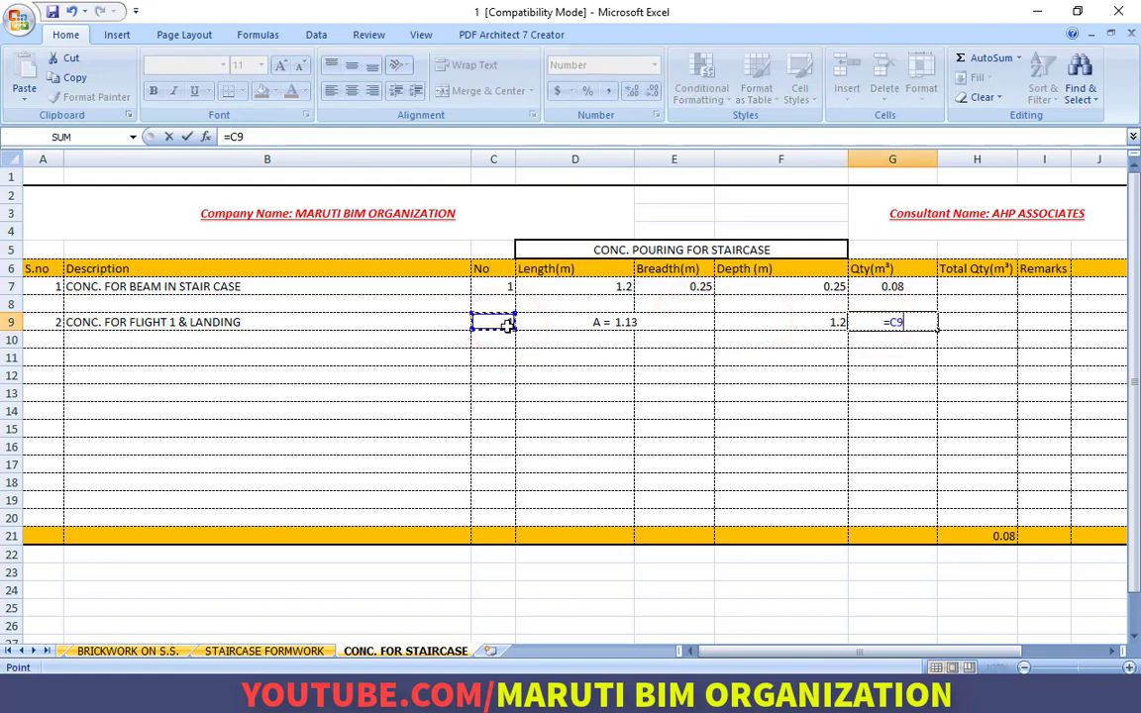
type("*")
left_click(581, 320)
type("*")
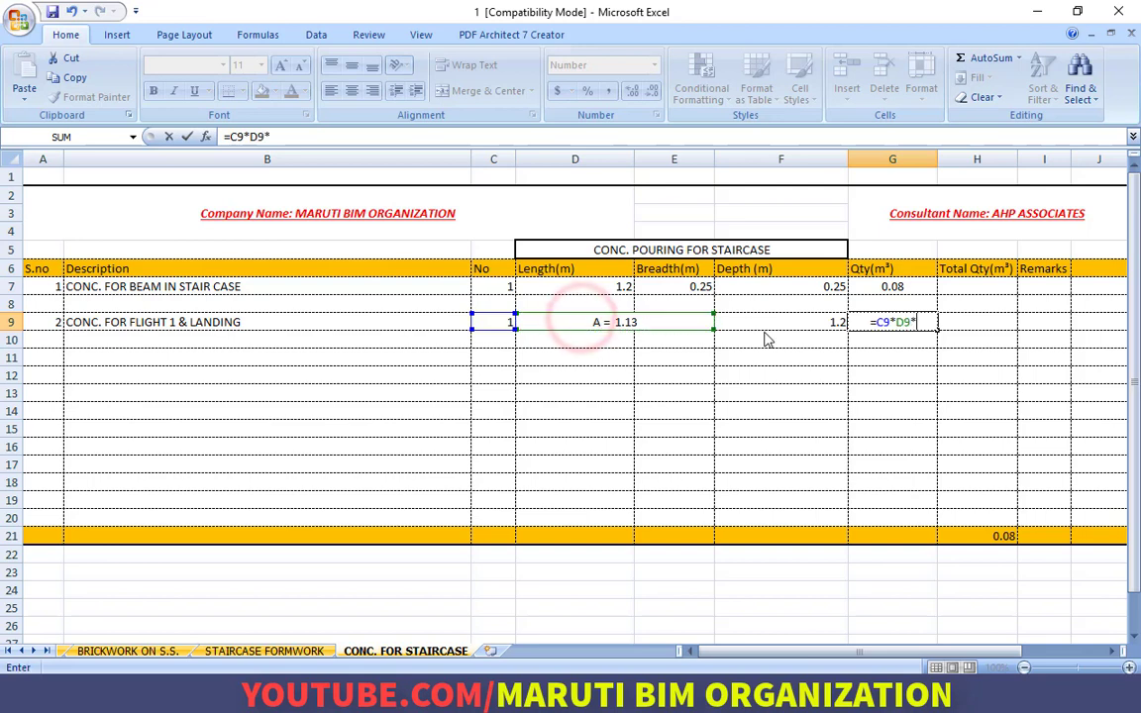
left_click(769, 325)
key("Return")
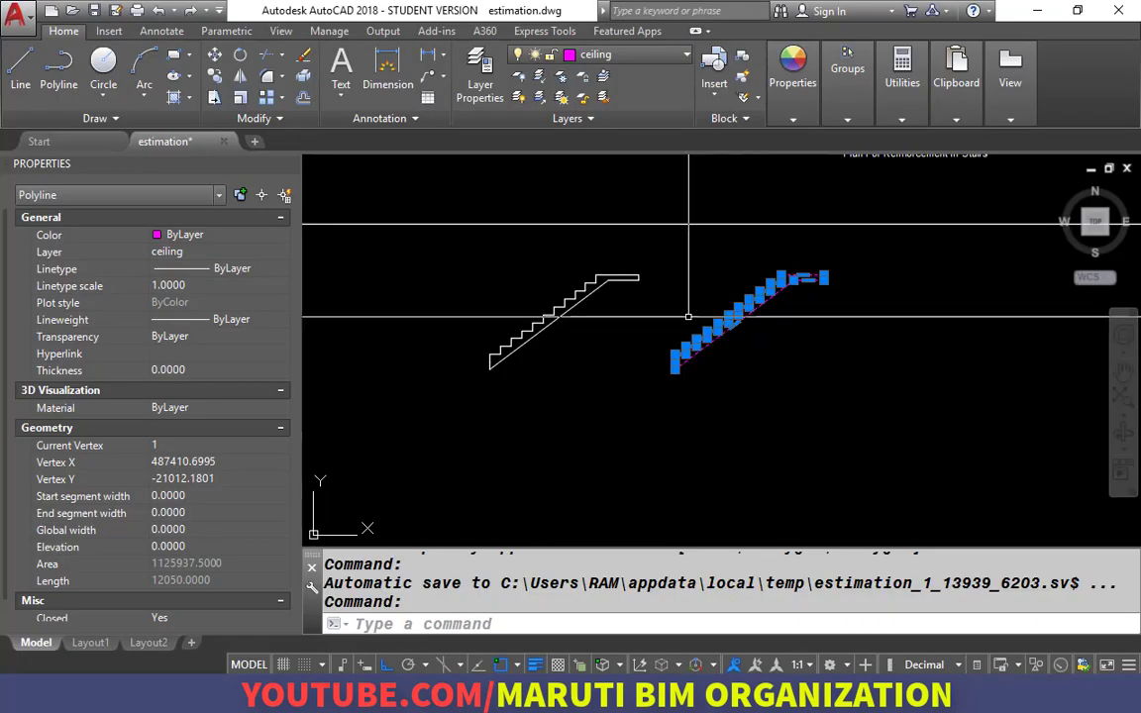
Step: In the AutoCAD drawing, deselect the boundary and examine the B-B cut marks on the stair plans and Section BB
key("Escape")
left_click_drag(626, 267, 553, 395)
scroll(413, 288, "up", 3)
scroll(446, 344, "up", 5)
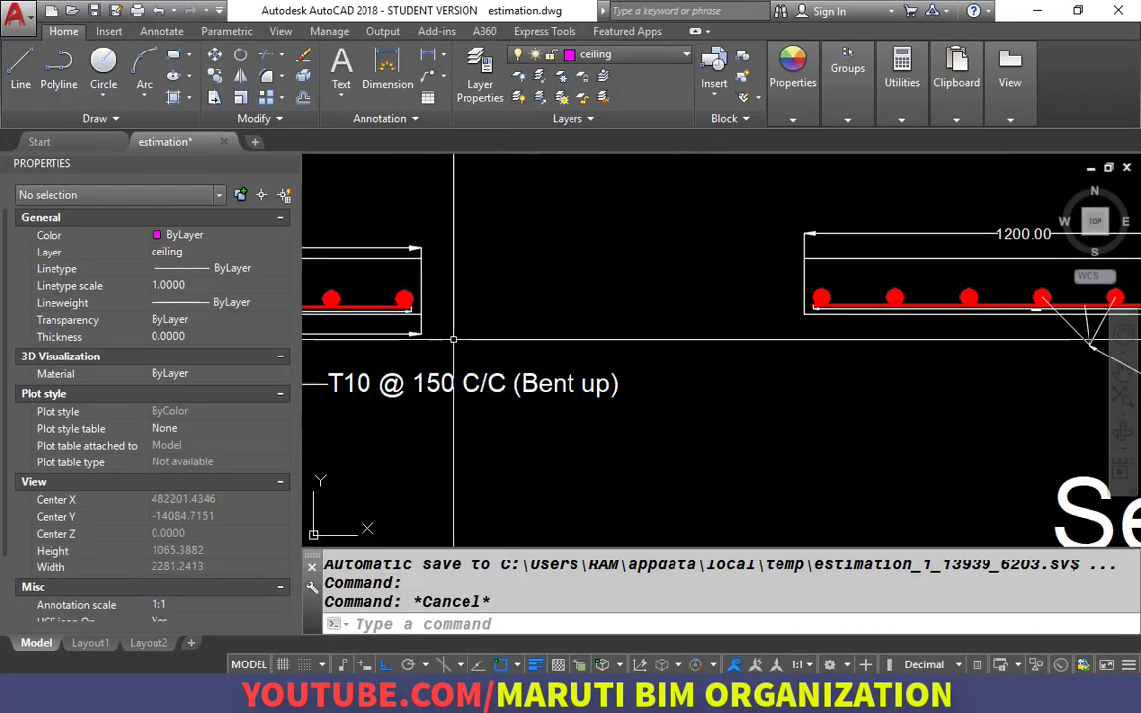
scroll(475, 398, "down", 7)
scroll(555, 169, "up", 3)
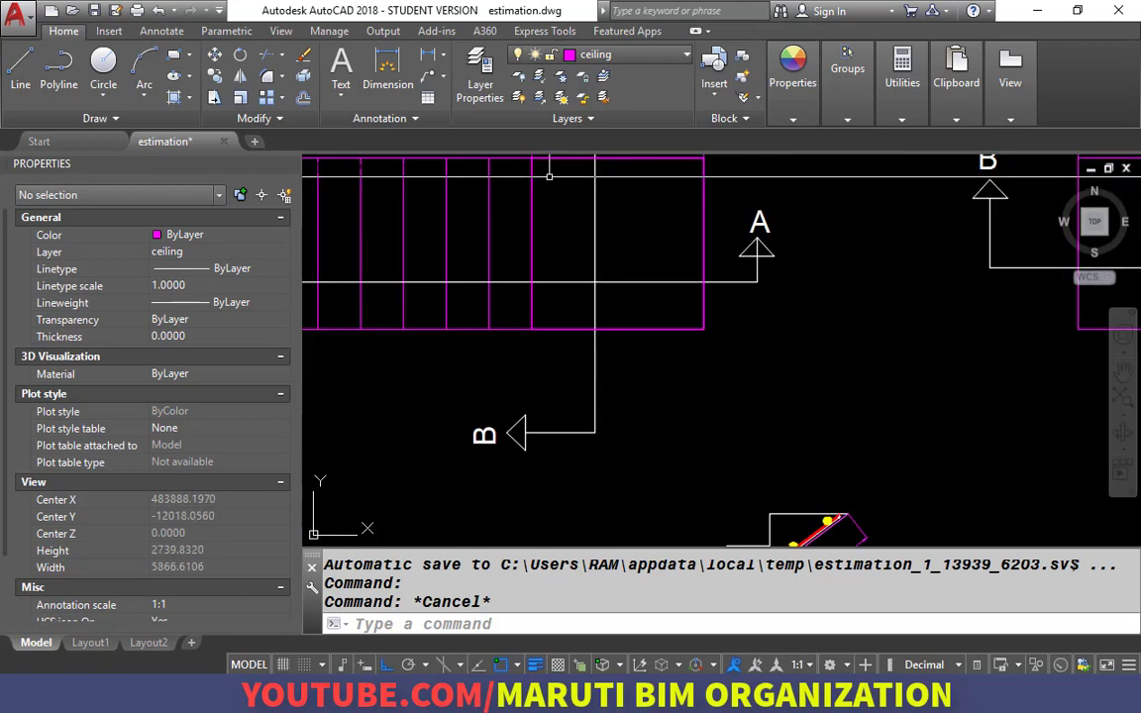
scroll(618, 178, "down", 7)
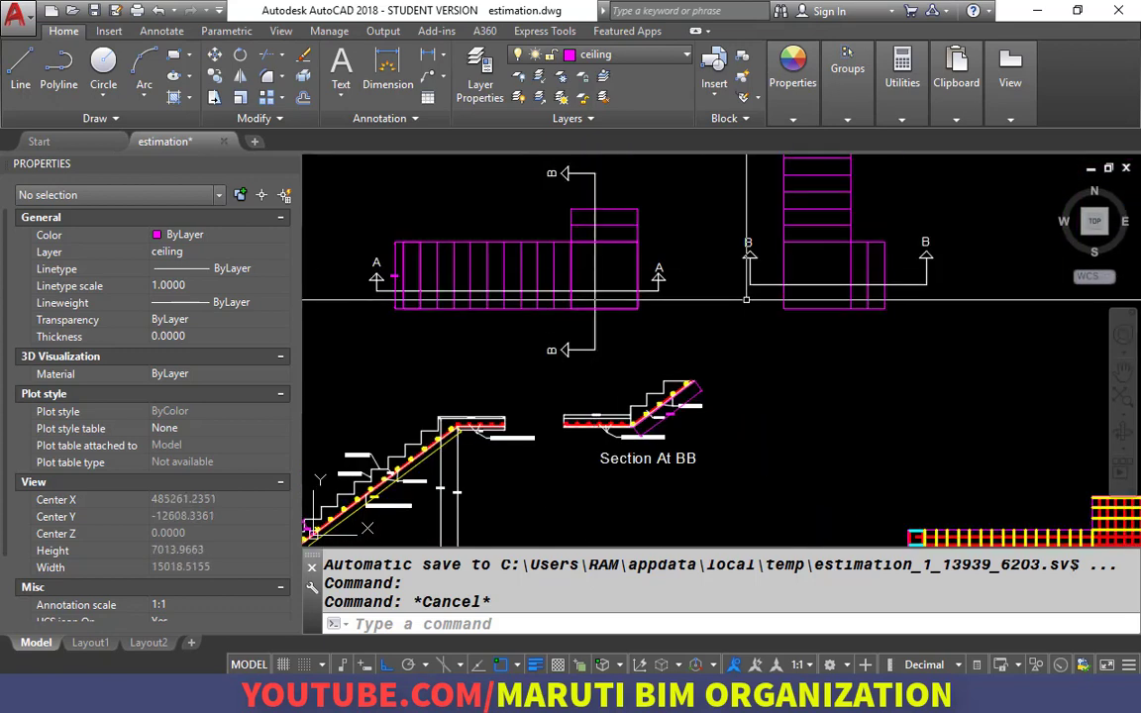
scroll(607, 225, "up", 3)
scroll(611, 198, "down", 6)
scroll(667, 347, "up", 4)
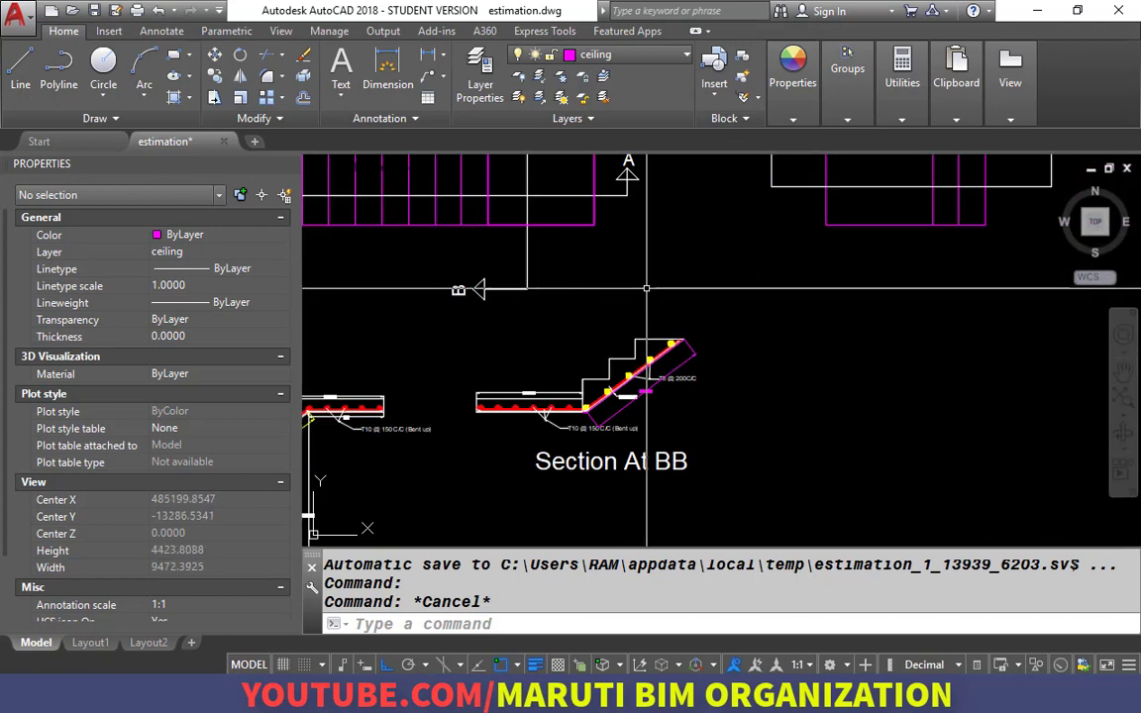
left_click_drag(791, 191, 731, 326)
scroll(731, 322, "down", 1)
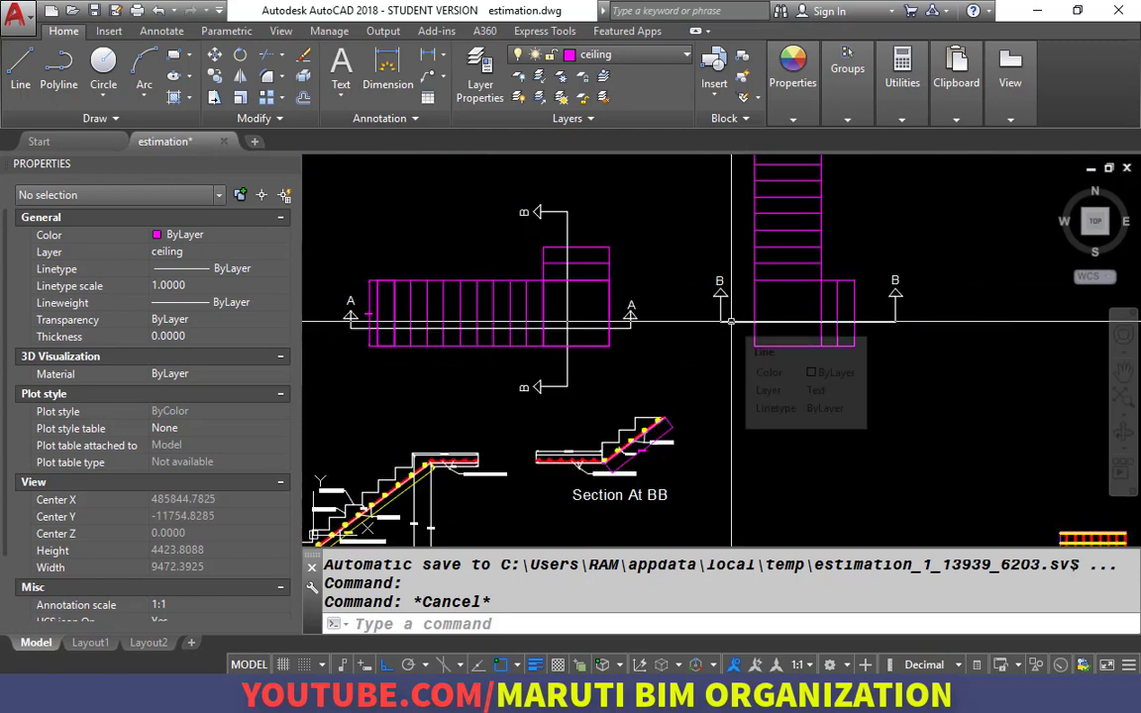
scroll(682, 440, "up", 2)
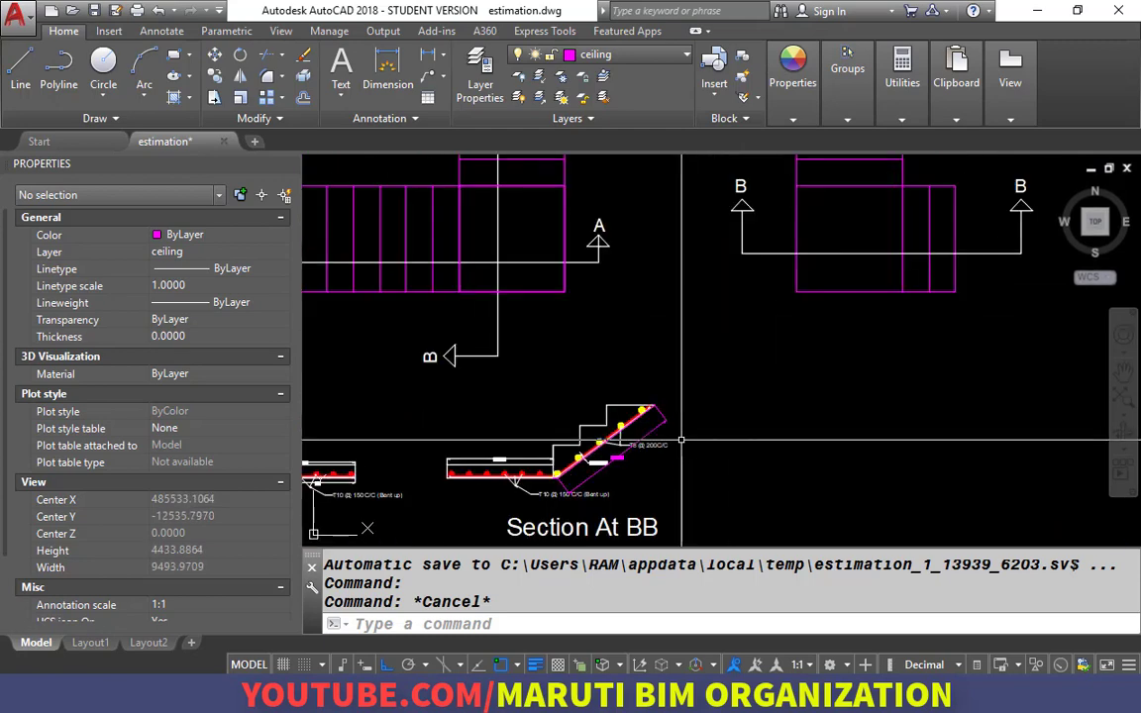
scroll(593, 480, "up", 5)
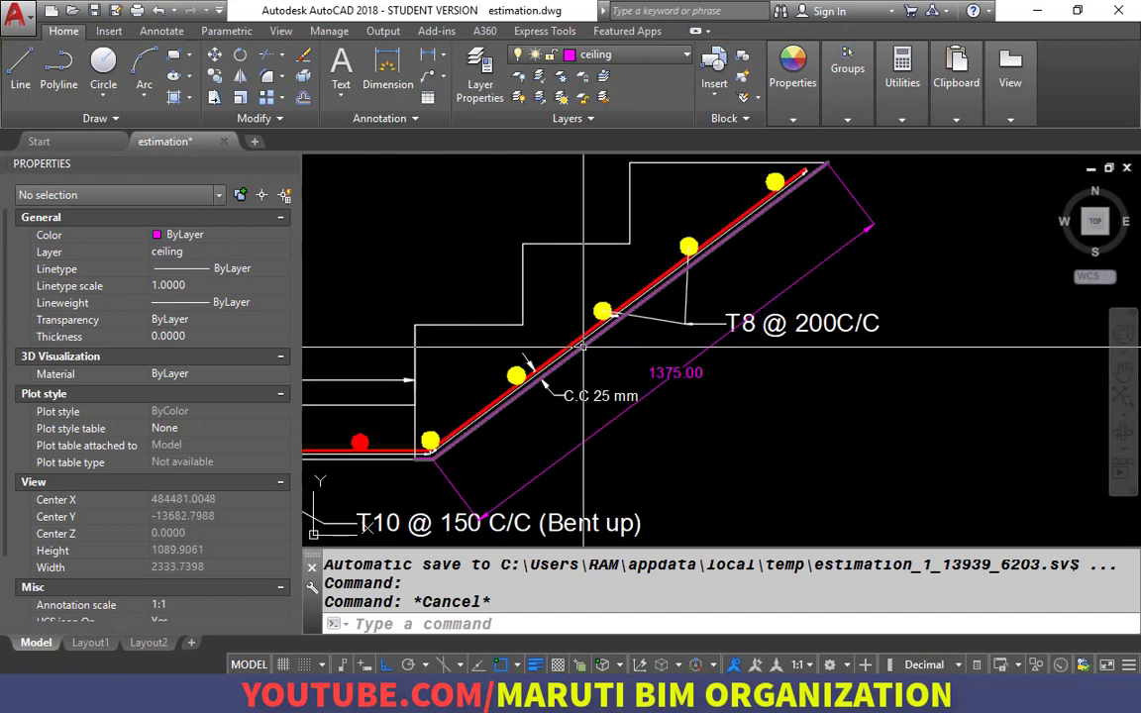
Step: Trace the stepped upper edge of flight 2 in Section BB with a polyline, from the lowest tread to the top end
type("PL")
key("Return")
left_click(415, 325)
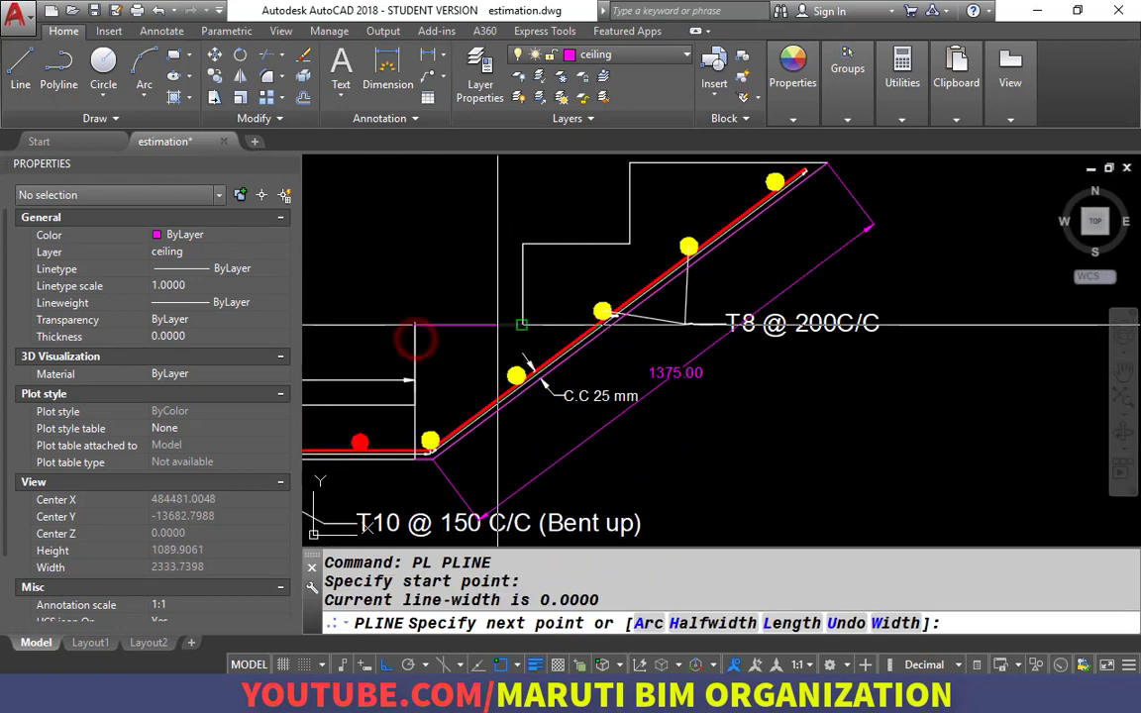
left_click(520, 260)
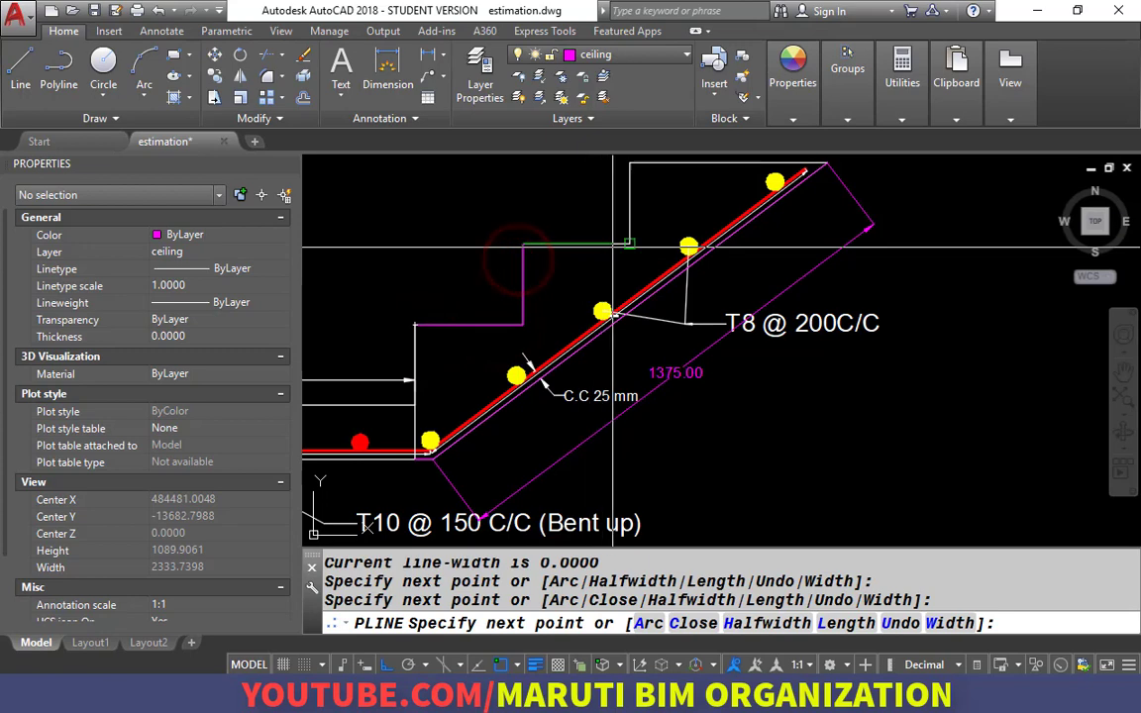
left_click(613, 248)
left_click_drag(632, 225, 632, 279)
left_click(630, 219)
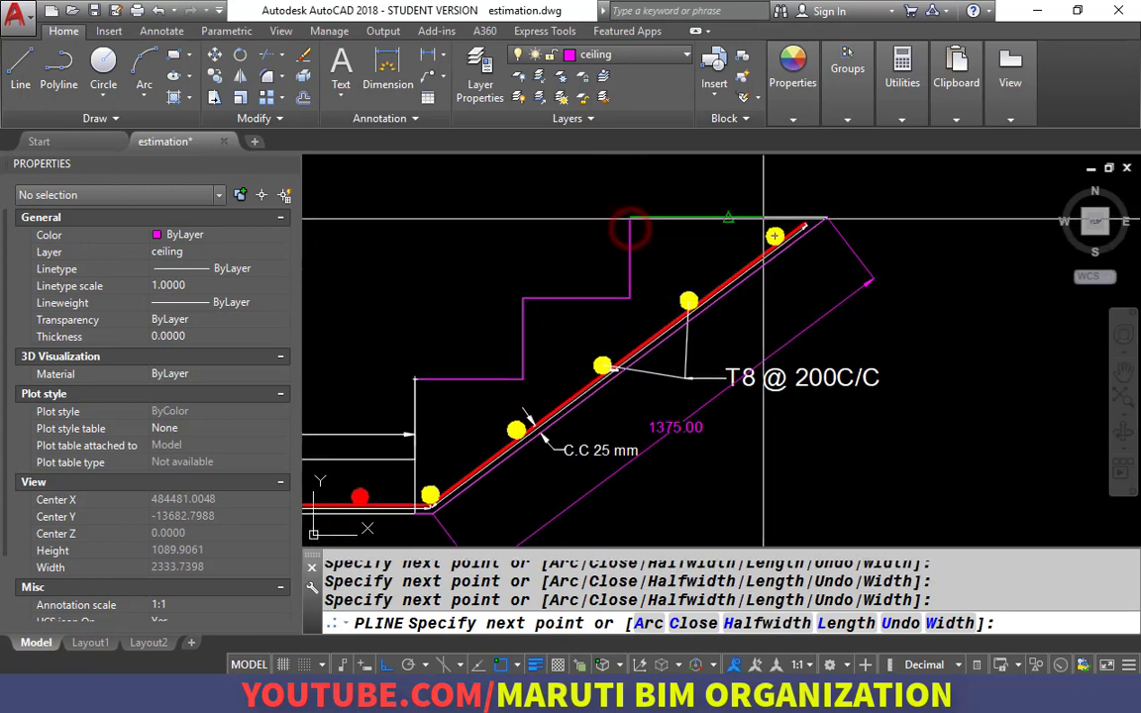
left_click(787, 218)
Step: Continue the polyline down the sloping underside of flight 2, close it at its start point and select the finished outline
left_click_drag(626, 357, 725, 283)
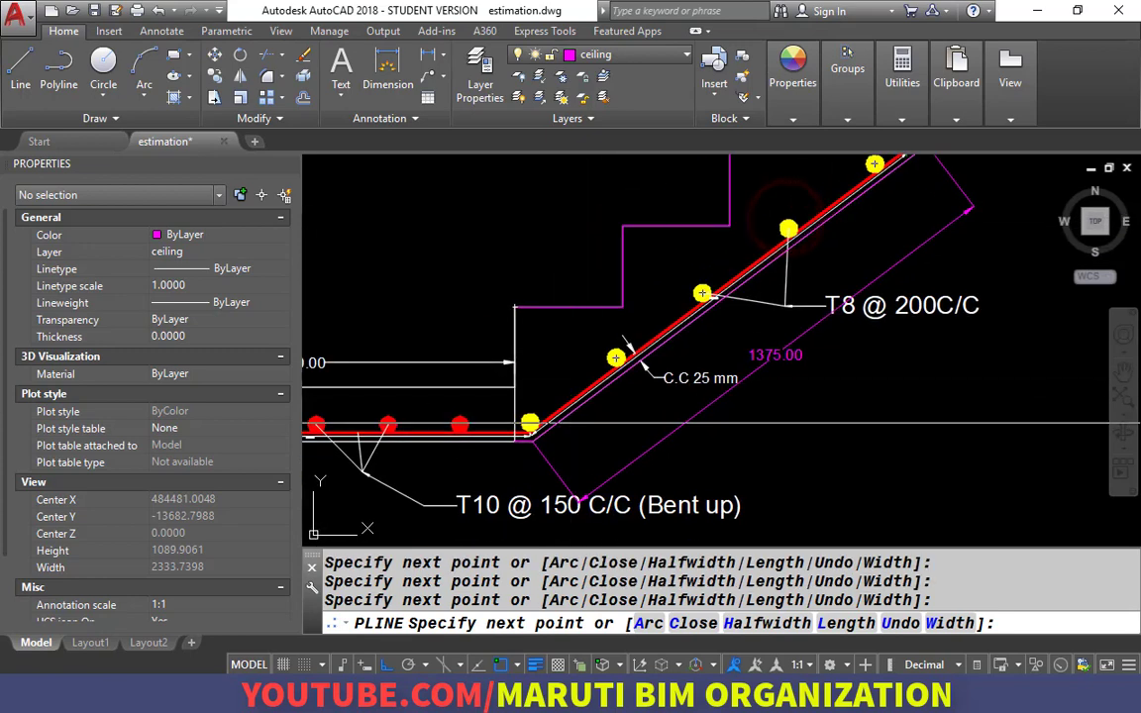
scroll(547, 433, "up", 6)
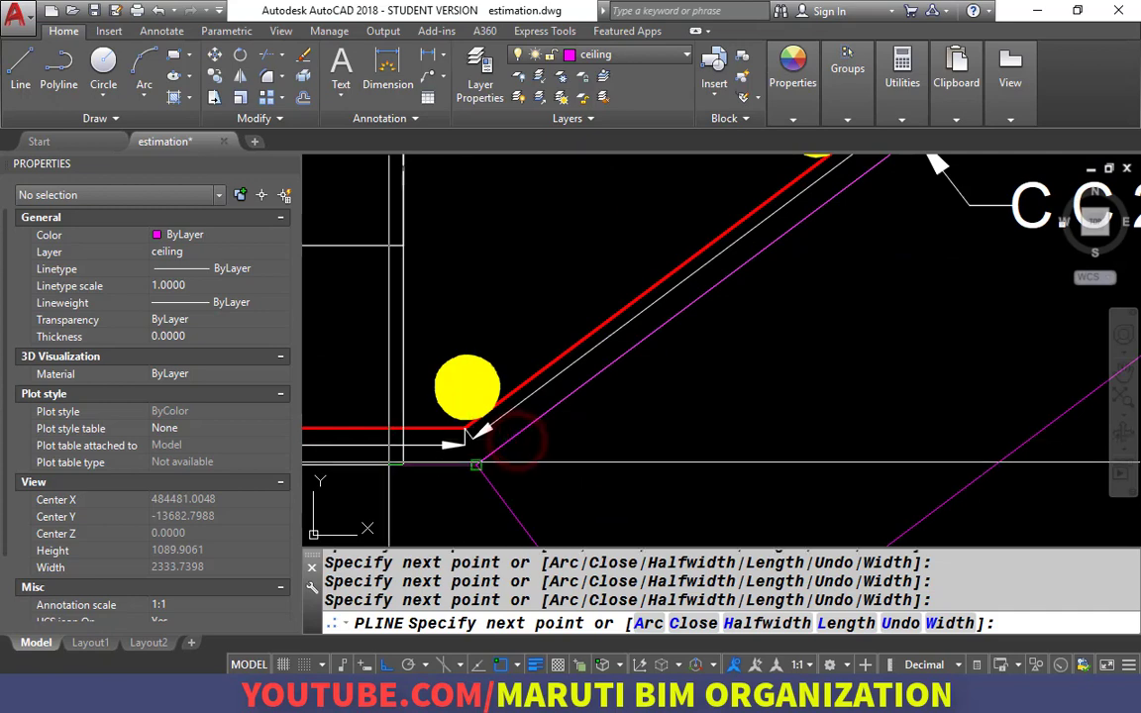
scroll(403, 464, "down", 4)
type("C")
key("Return")
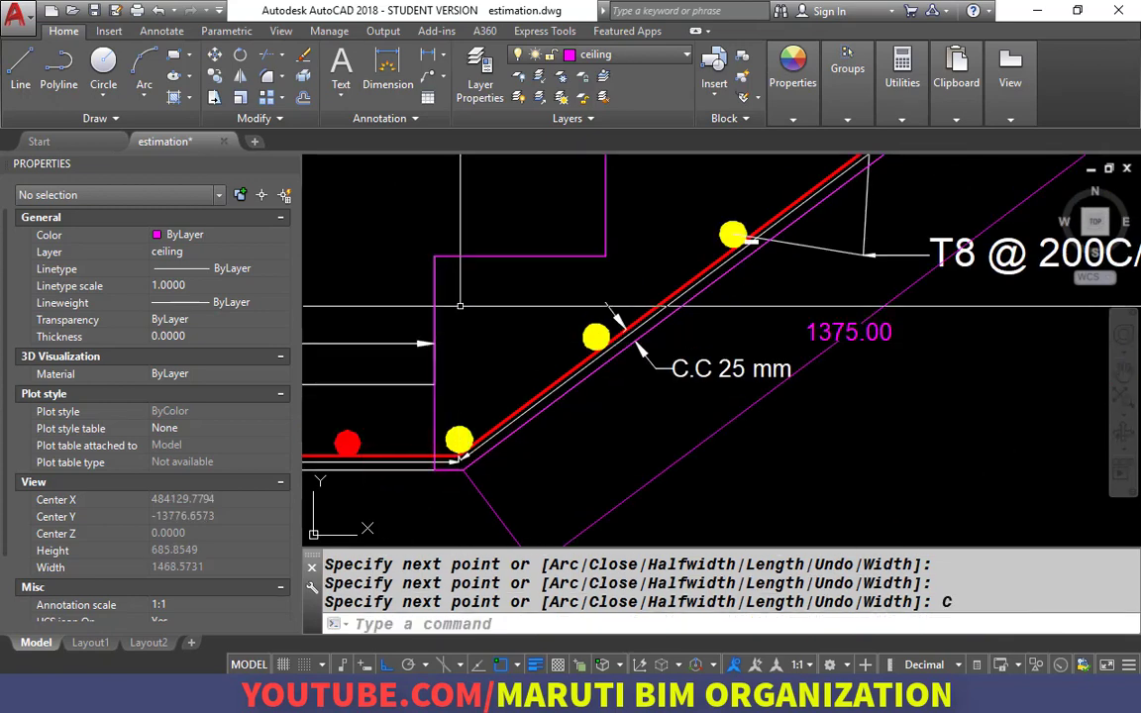
left_click(439, 293)
left_click(432, 289)
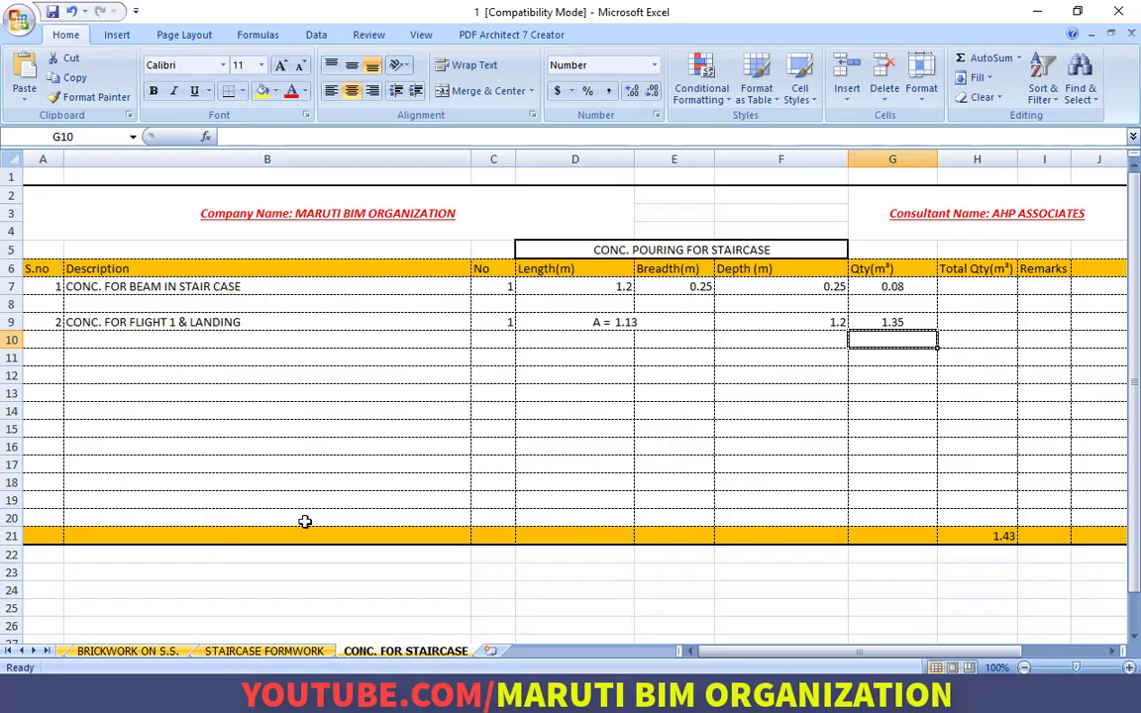
Step: In Excel, copy the flight 1 and landing entry, from description to quantity in row 9, to row 11
left_click_drag(106, 324, 877, 324)
key("ctrl+c")
left_click(99, 358)
key("ctrl+v")
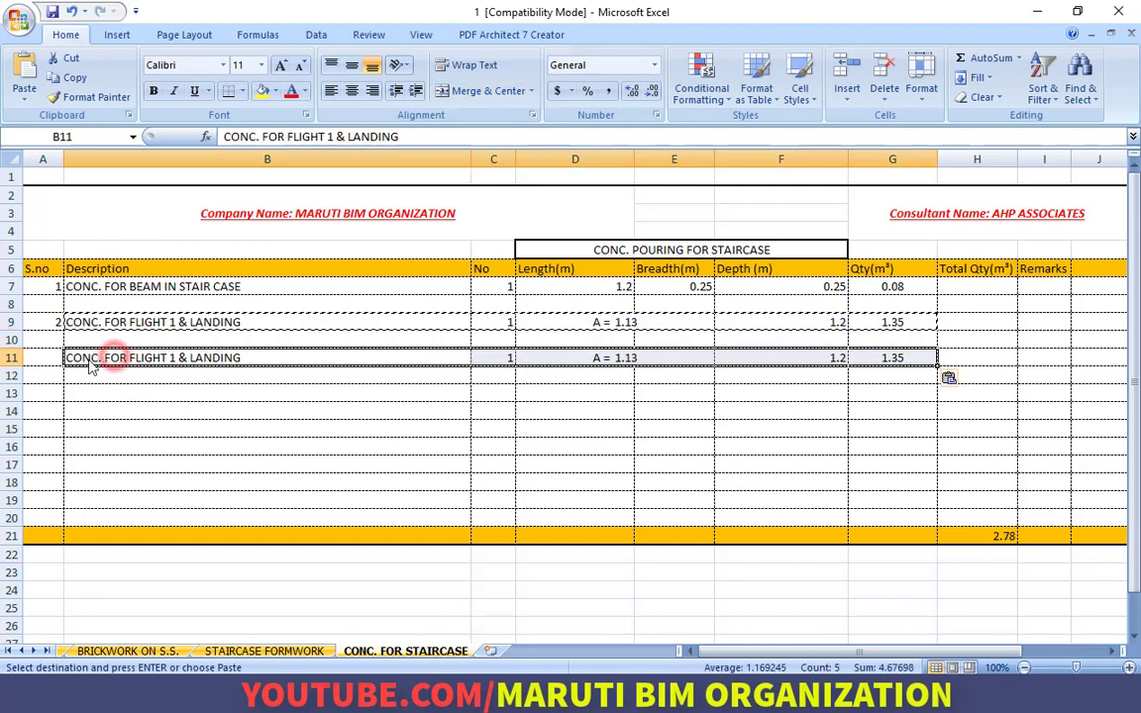
key("Escape")
Step: Change the description in B11 to CONC. FOR FLIGHT 2
left_click(151, 358)
double_click(154, 358)
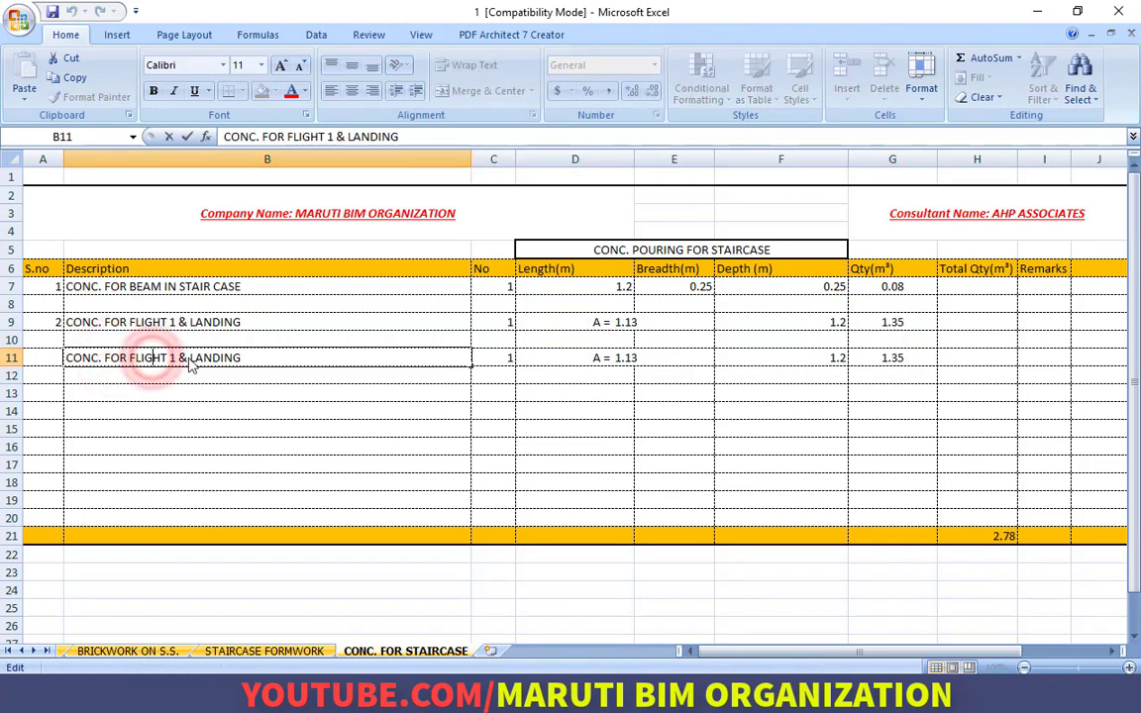
left_click(172, 357)
key("shift+End")
type("2")
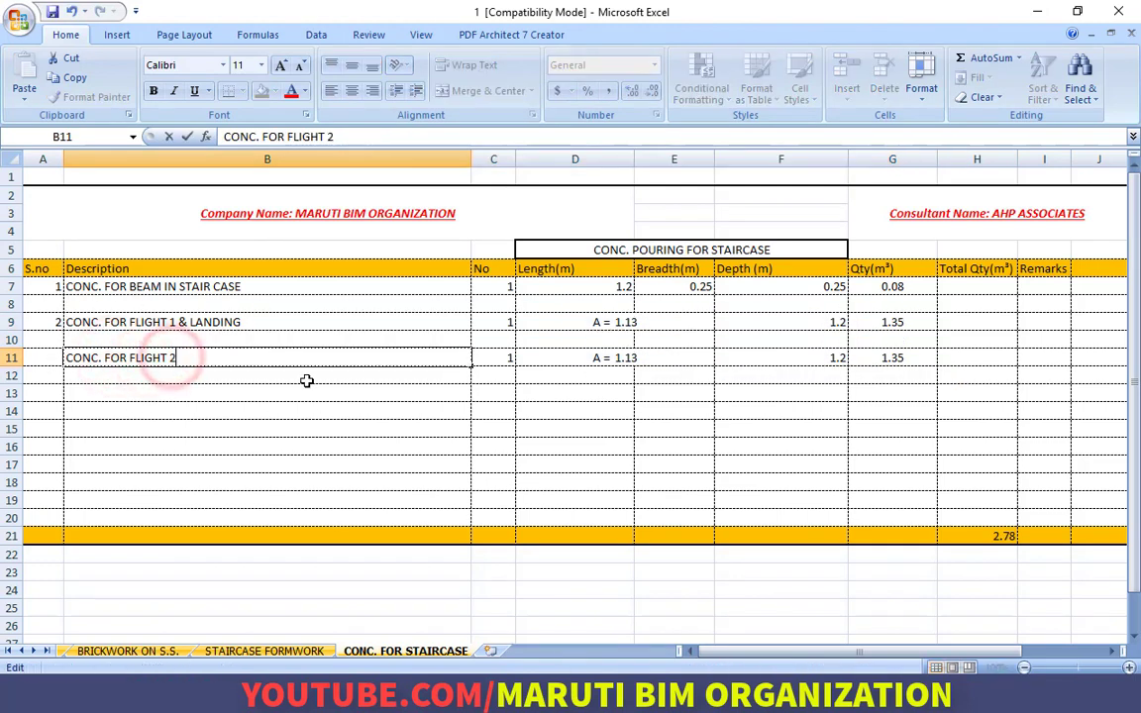
key("Return")
Step: Check the flight 2 outline's area in AutoCAD and enter .2925 in the merged cell D11 in Excel
left_click(576, 362)
key("alt+Tab")
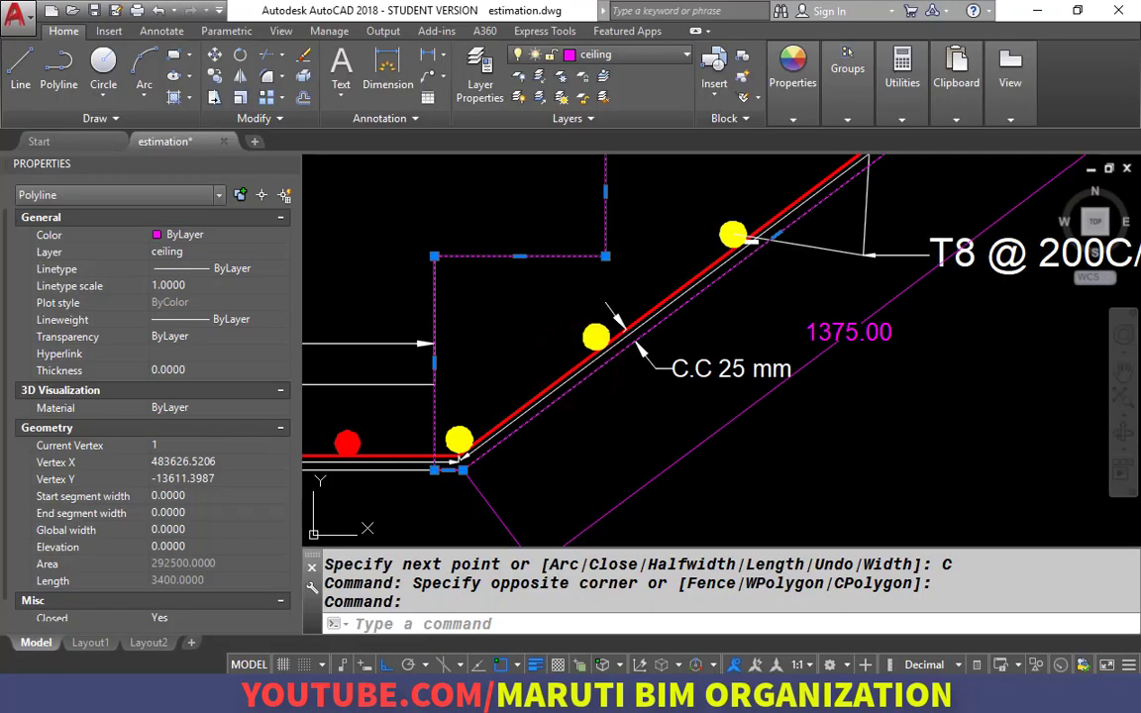
key("alt+Tab")
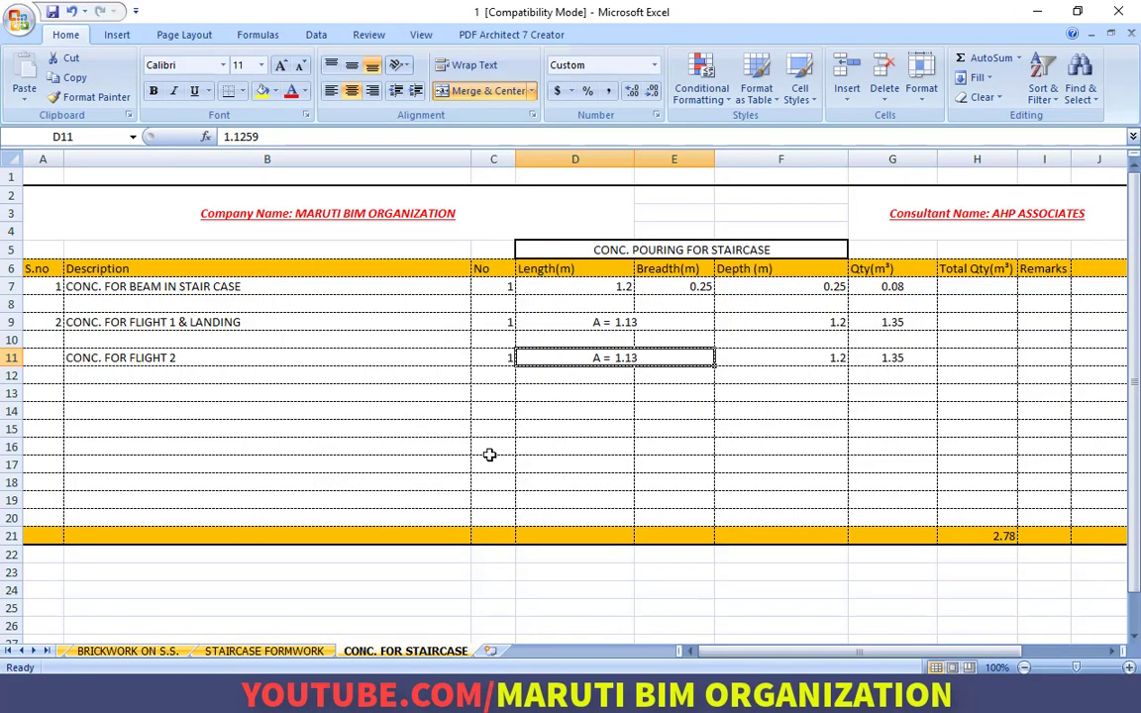
type(".2")
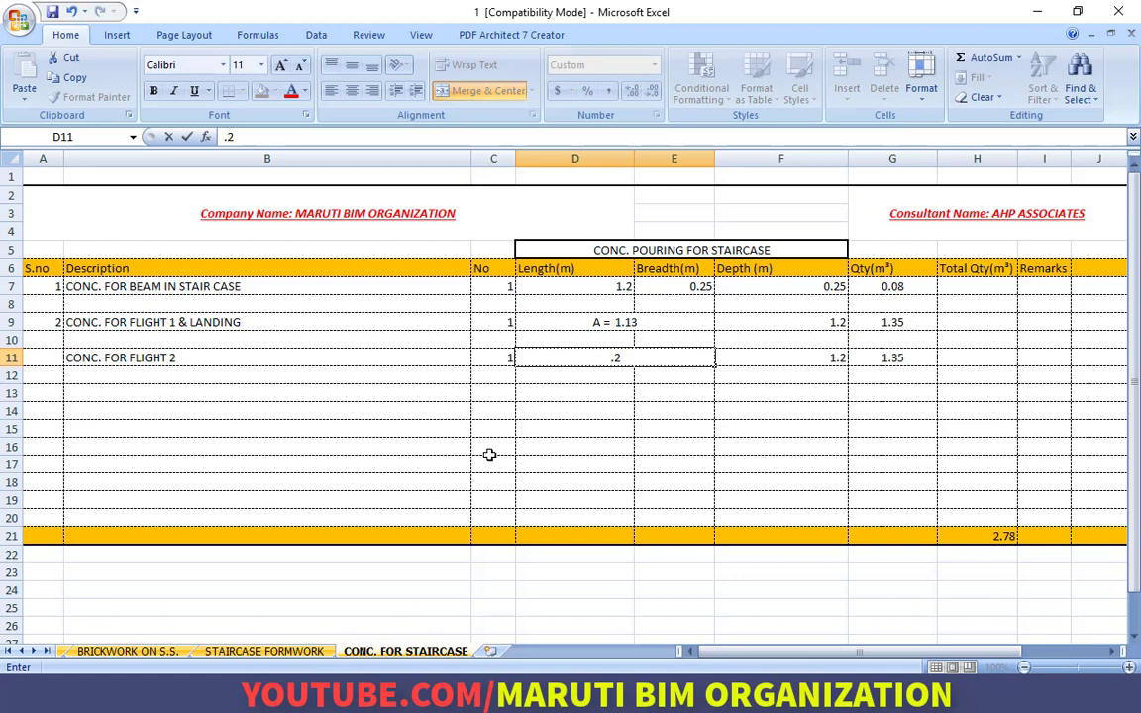
type("925")
key("Tab")
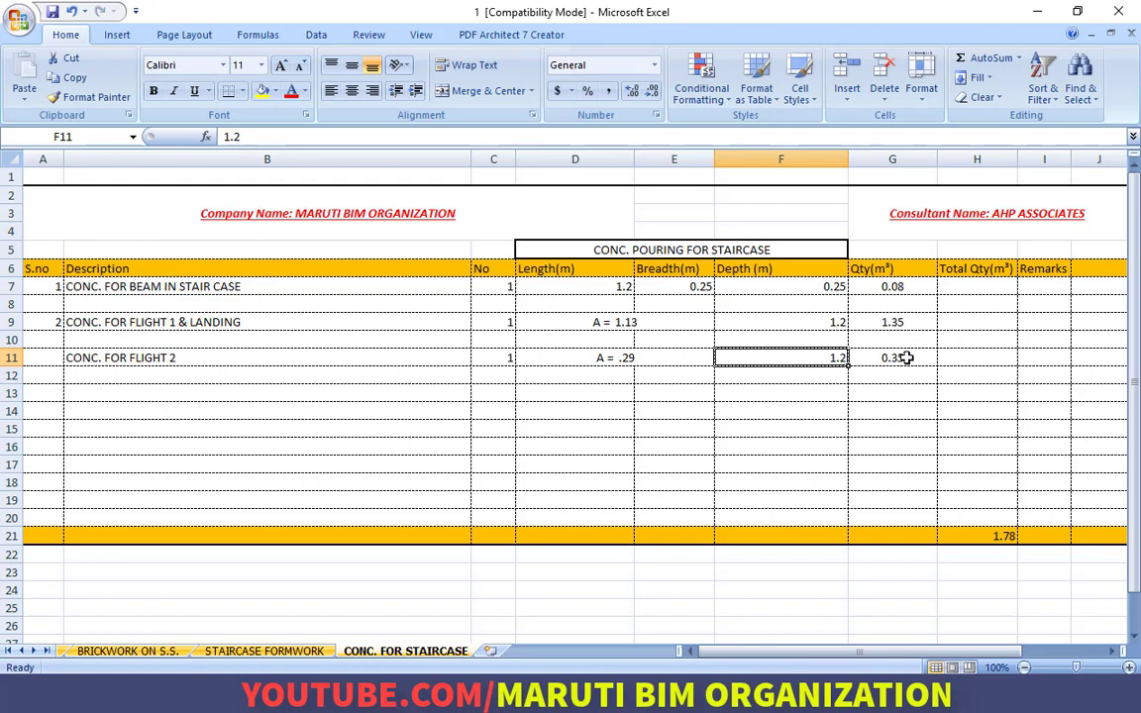
Step: Review the total quantity formula in H21 and the beam and flight 1 descriptions in B7 and B9
left_click(1001, 535)
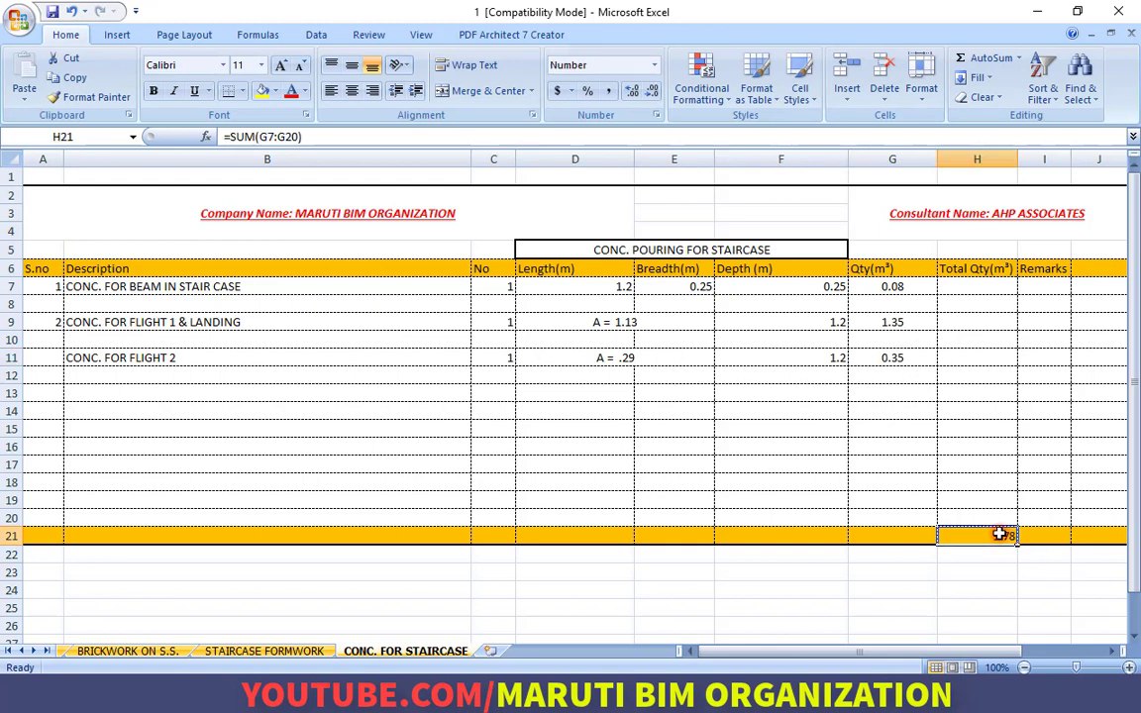
left_click(172, 287)
left_click(183, 323)
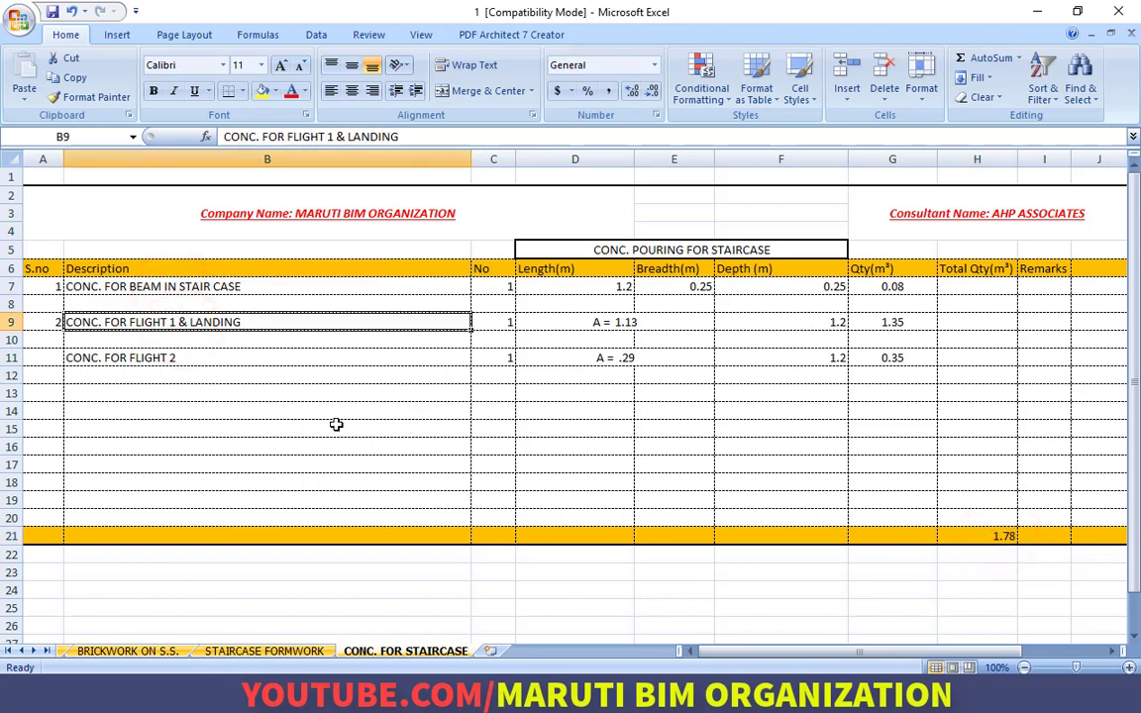